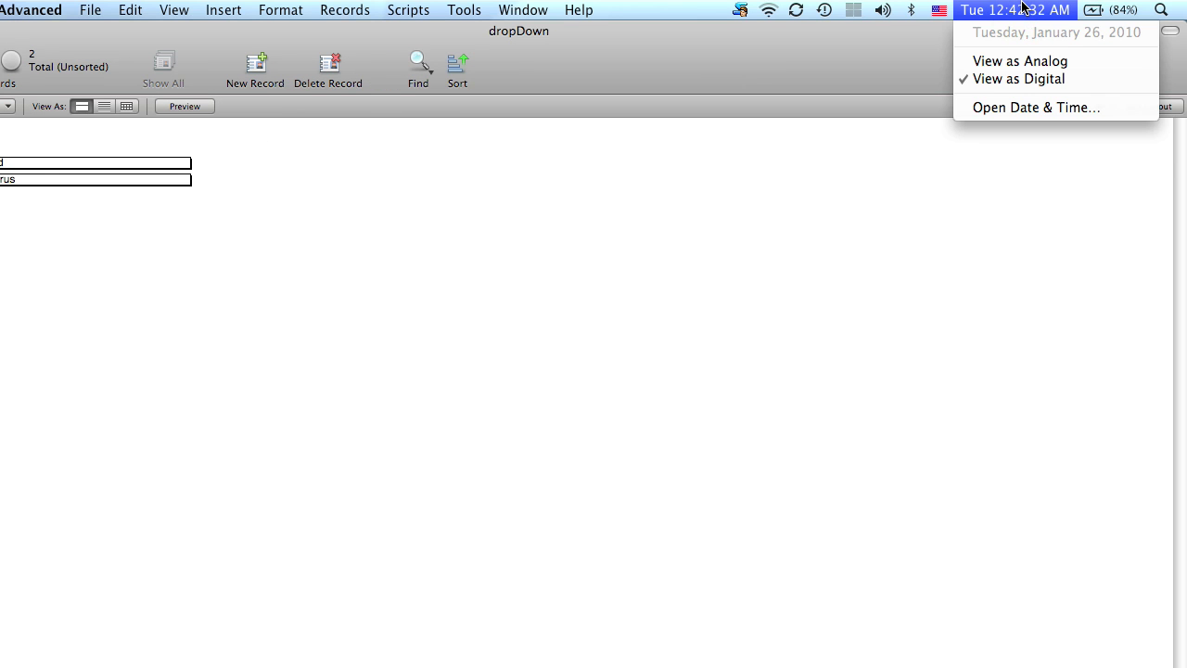
Step: Set the record's make to Toyota and choose Avalon from the filtered model list
left_click(1022, 7)
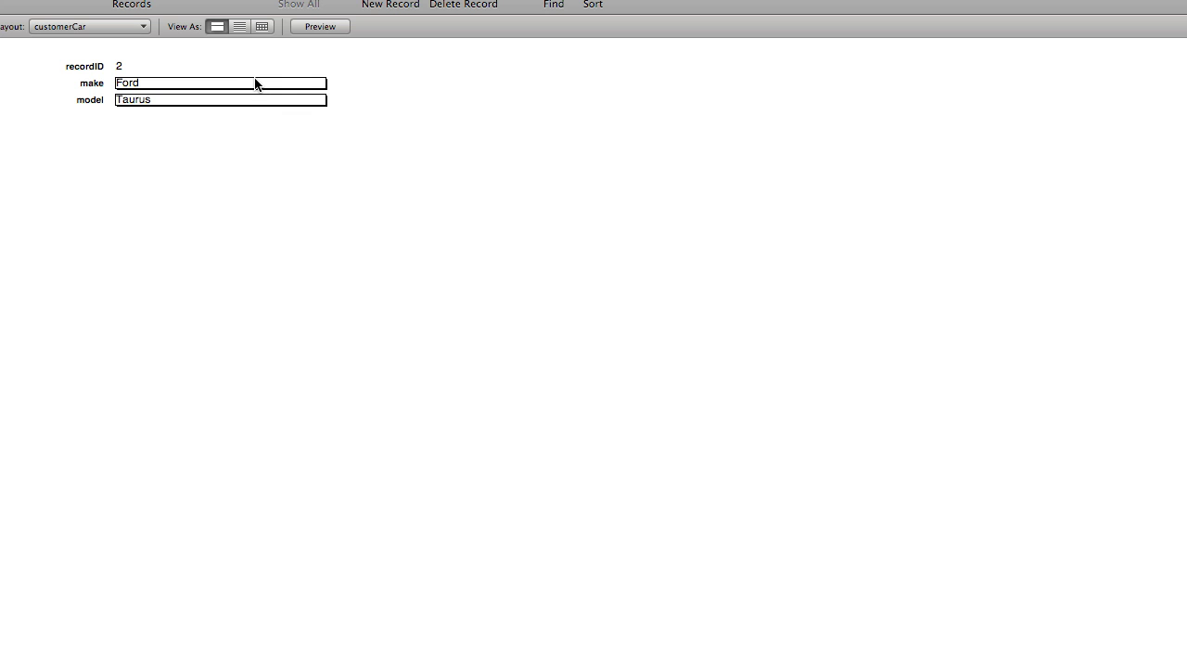
left_click(201, 83)
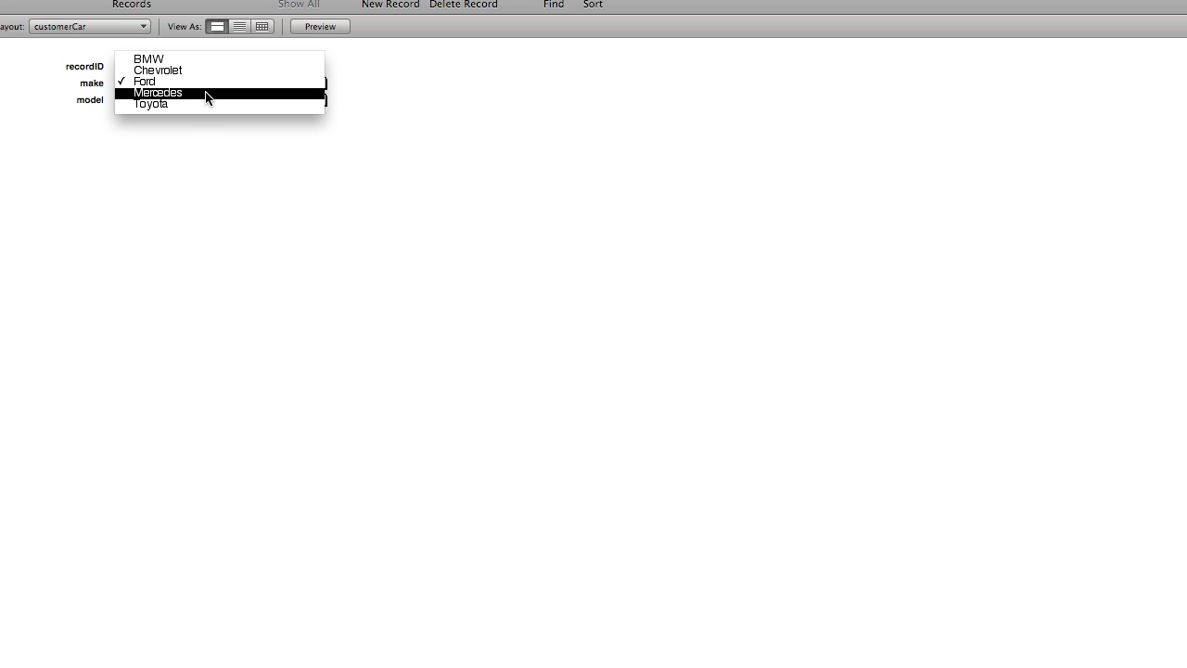
left_click(202, 105)
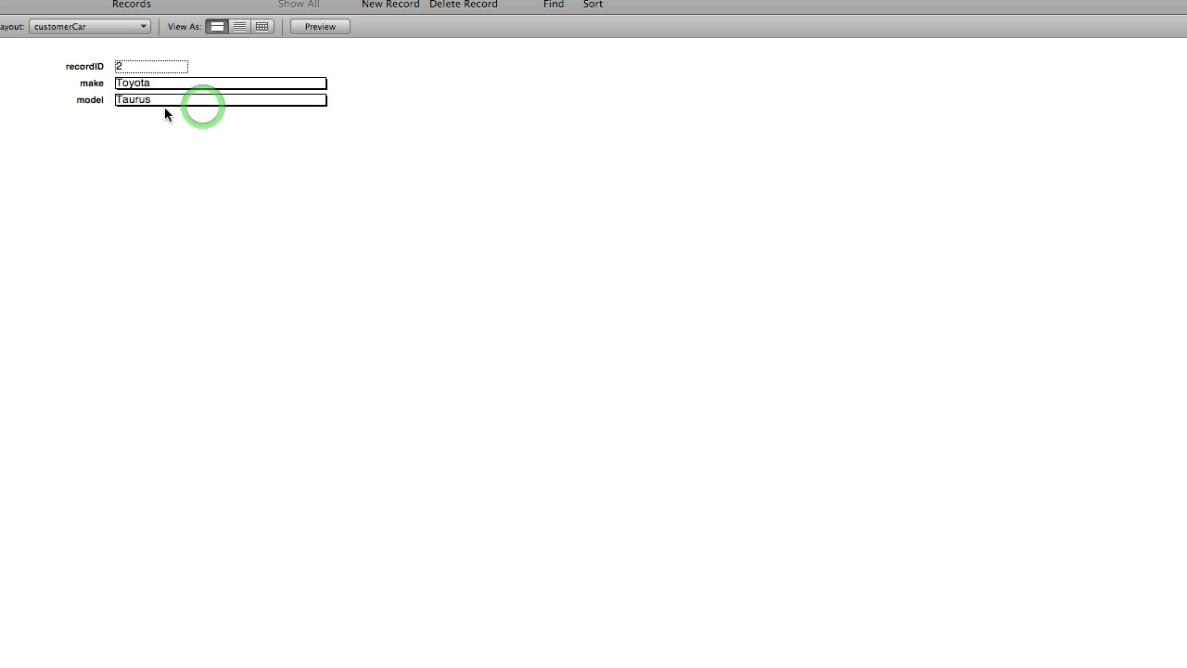
left_click(163, 102)
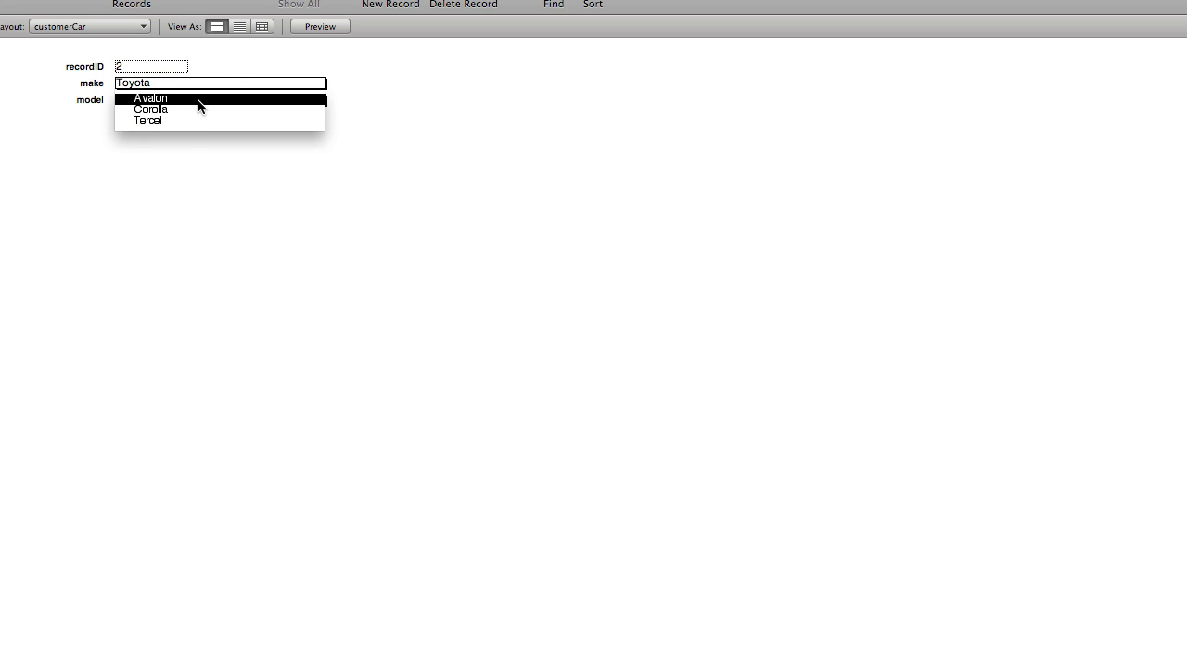
left_click(198, 98)
Step: Change the make to BMW and move to 350i in the filtered model list
left_click(195, 83)
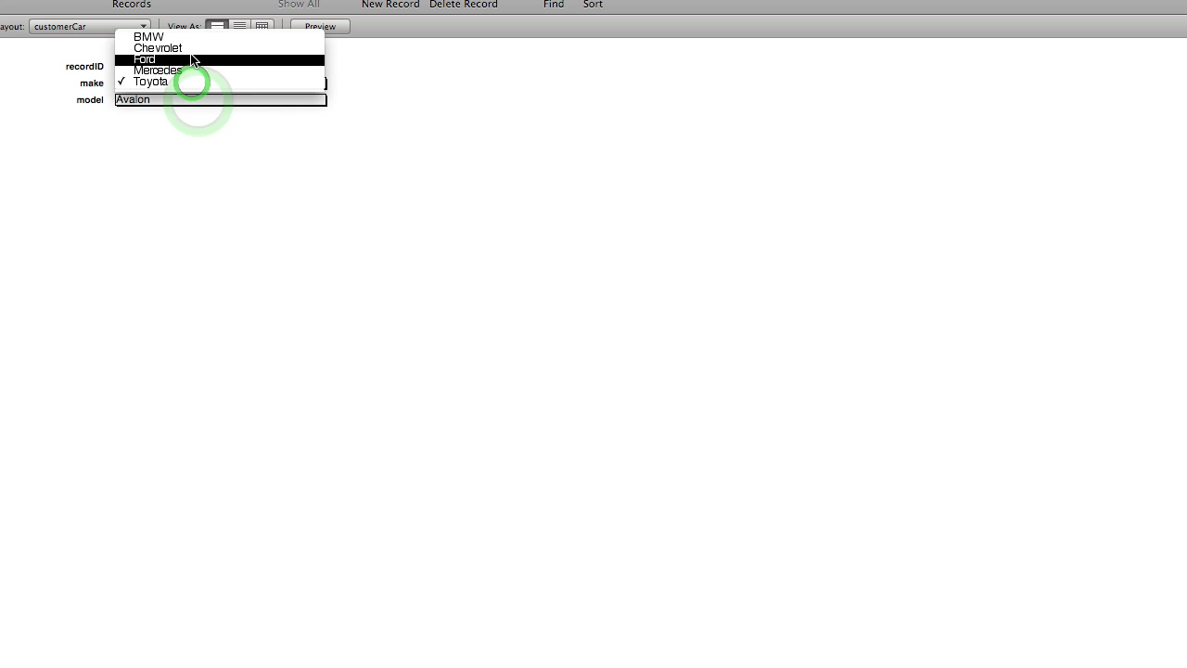
left_click(204, 62)
left_click(196, 125)
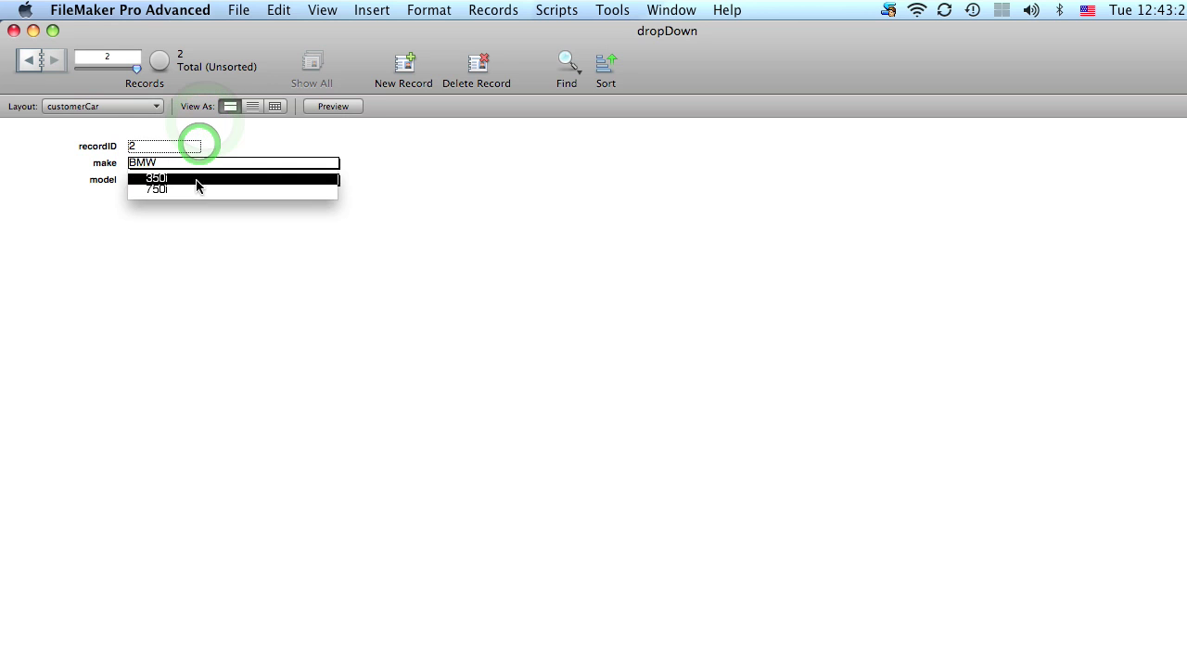
left_click_drag(196, 188, 199, 179)
Step: Set the model to 350i, then create a new database file saved as dropDown1
left_click(245, 232)
left_click(243, 9)
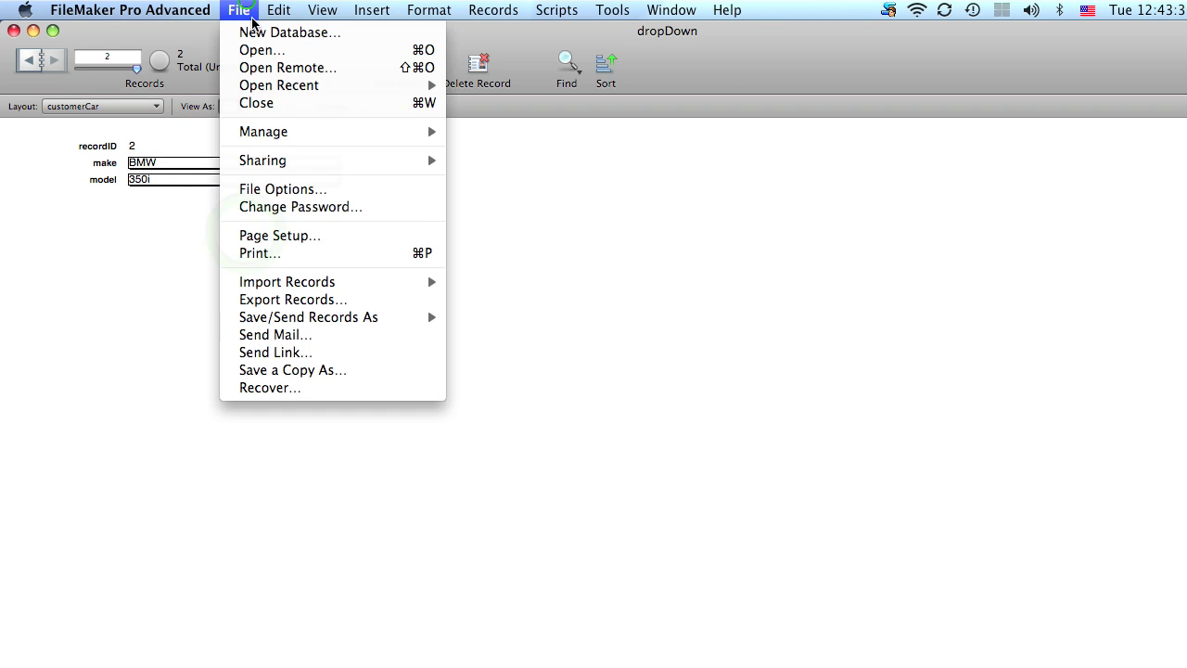
left_click(256, 34)
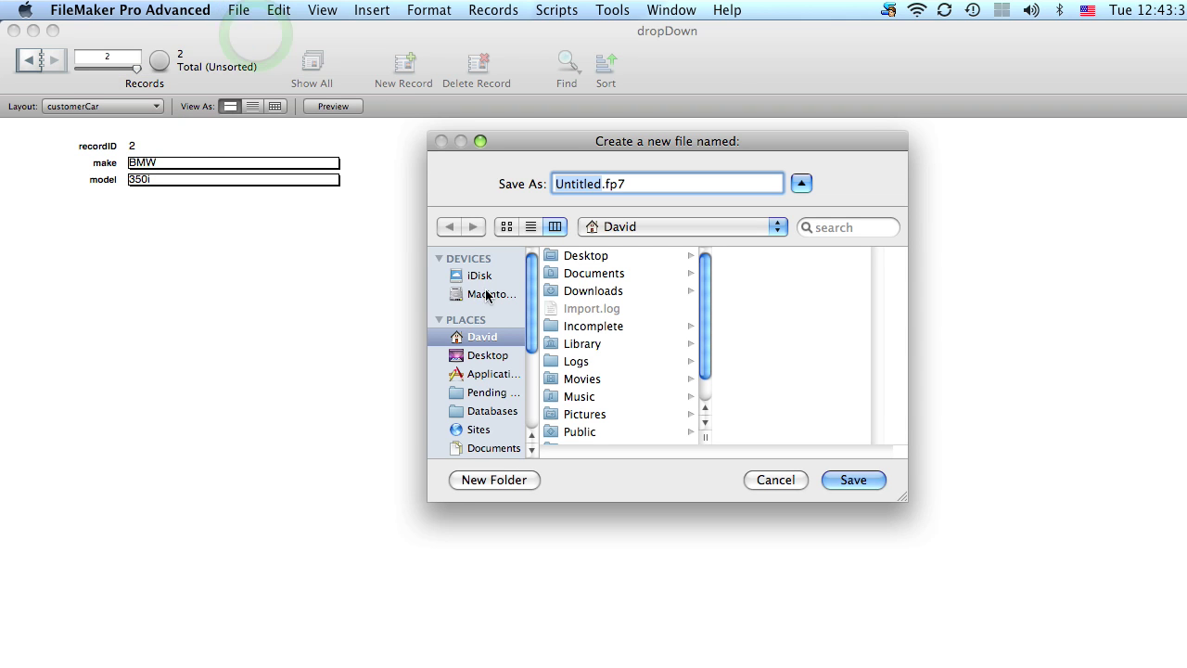
type("dropDown1")
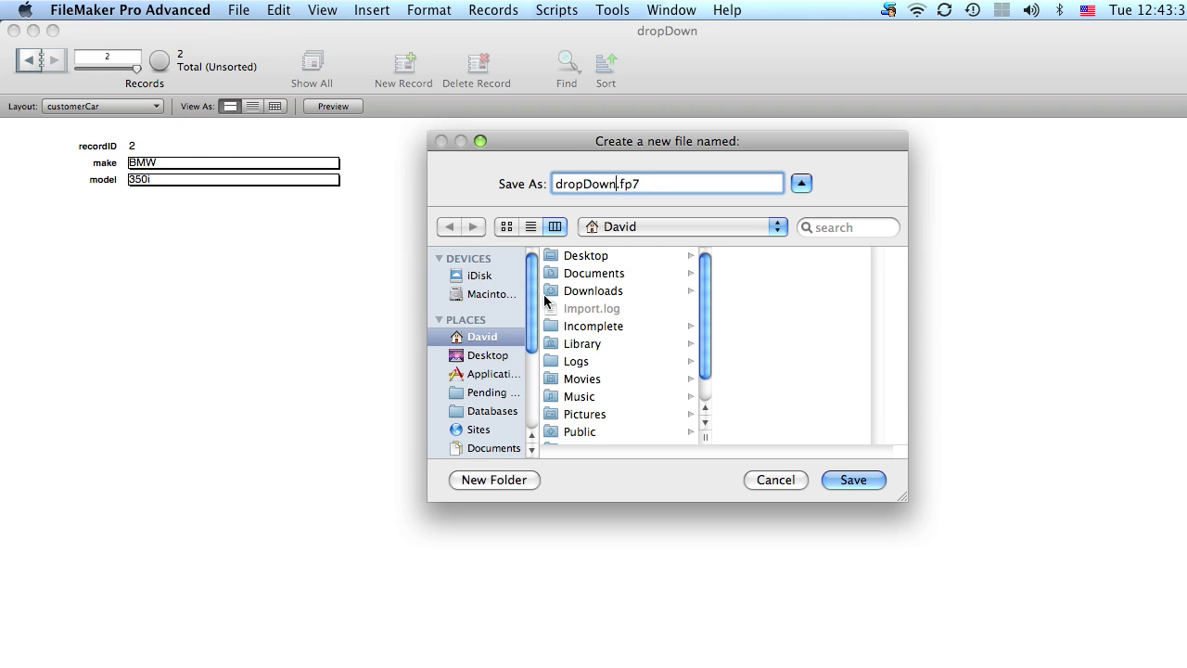
left_click(851, 477)
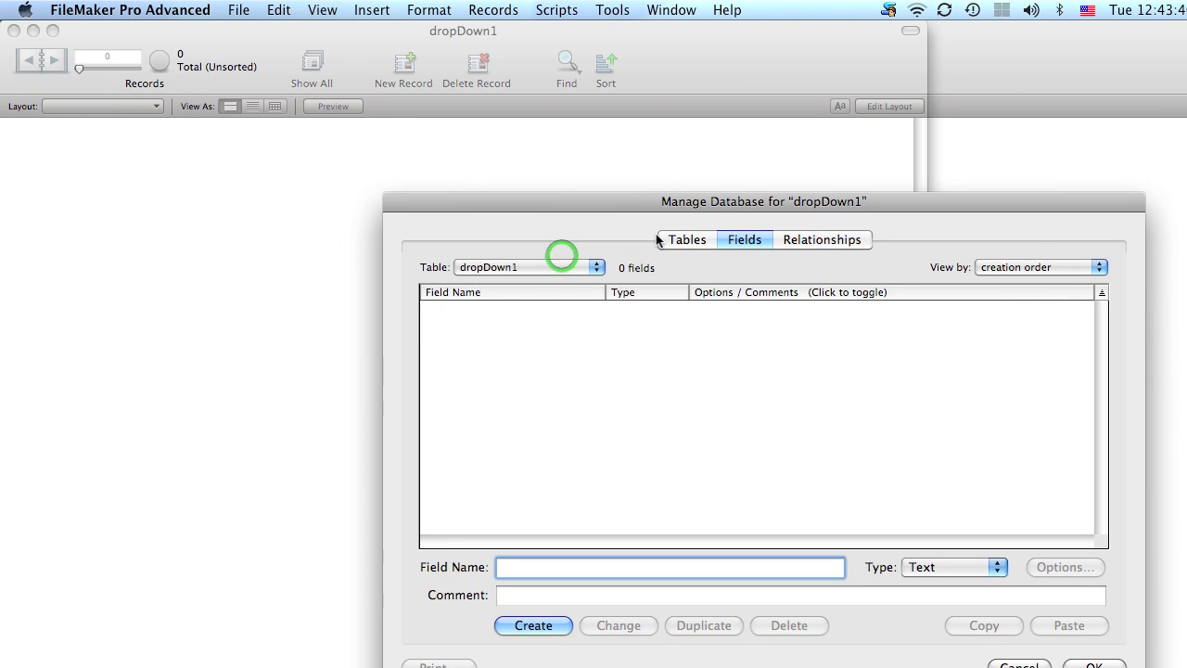
Step: Rename the default table to category
left_click(650, 189)
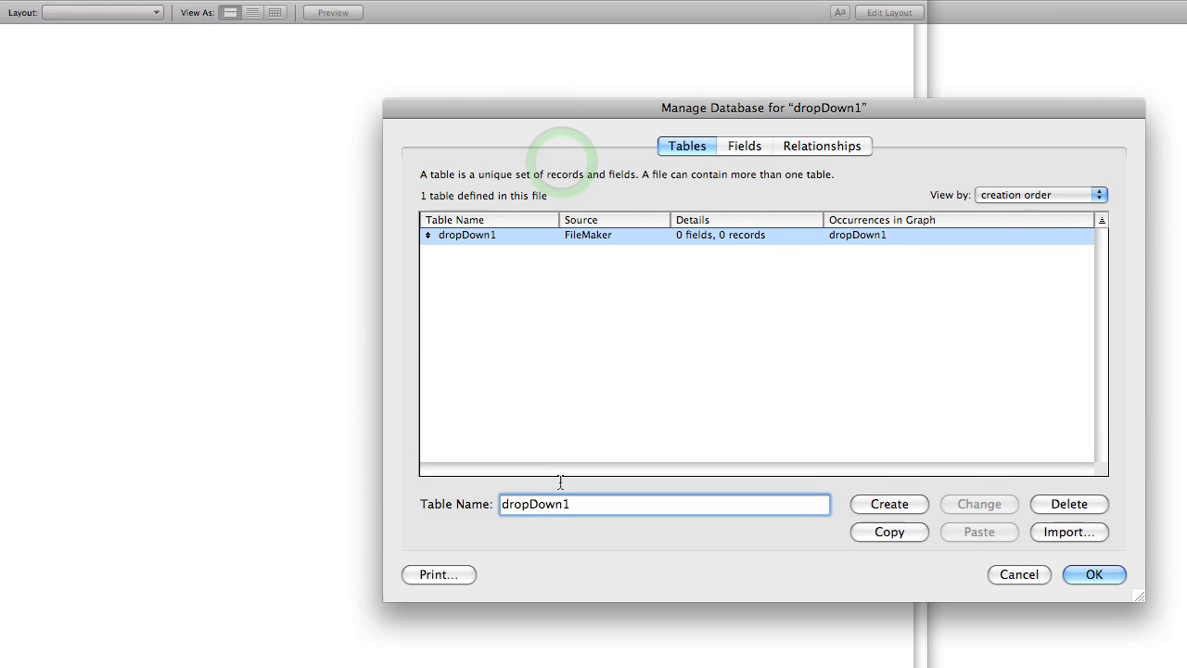
left_click(572, 504)
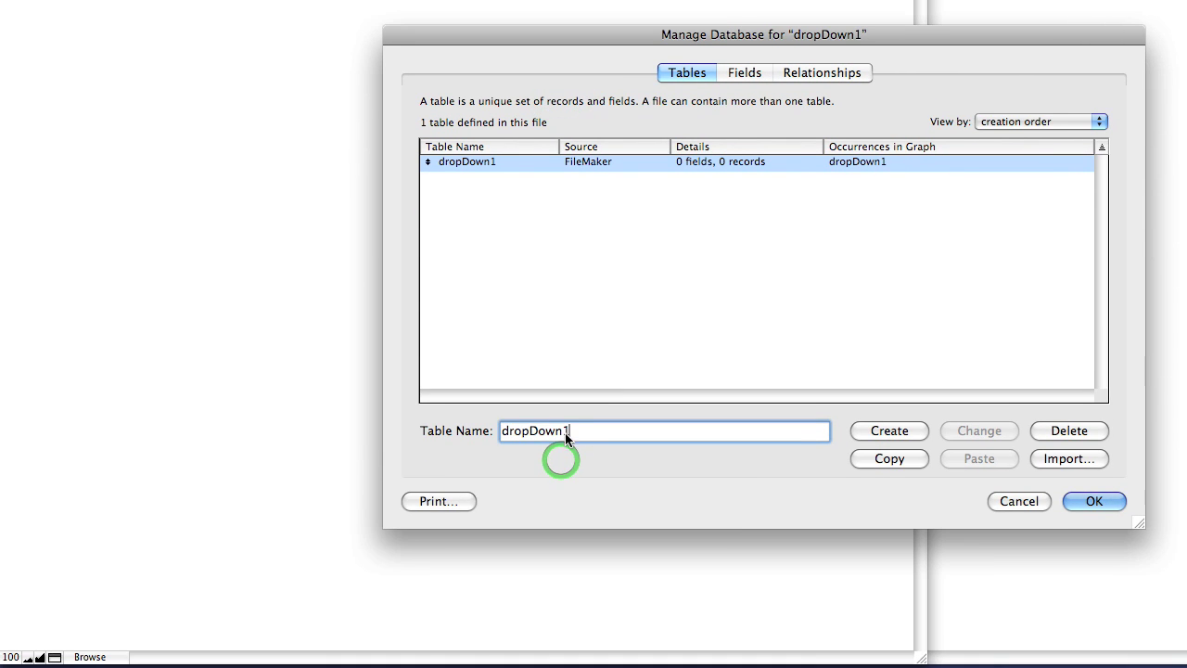
double_click(566, 437)
type("category")
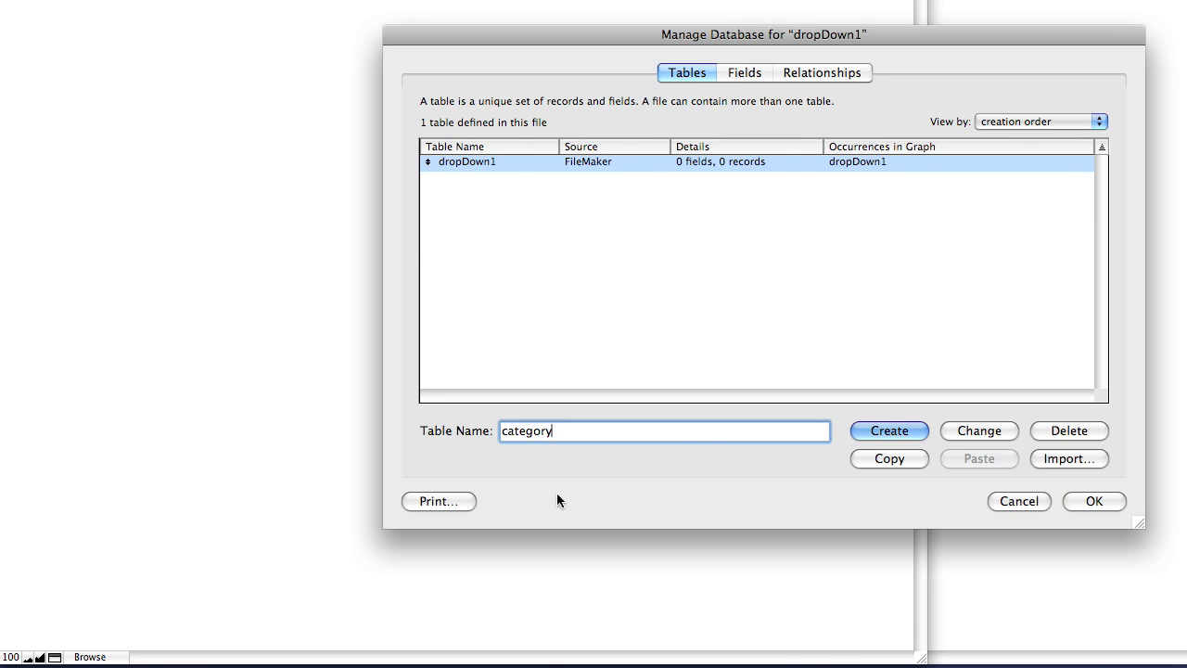
left_click(978, 430)
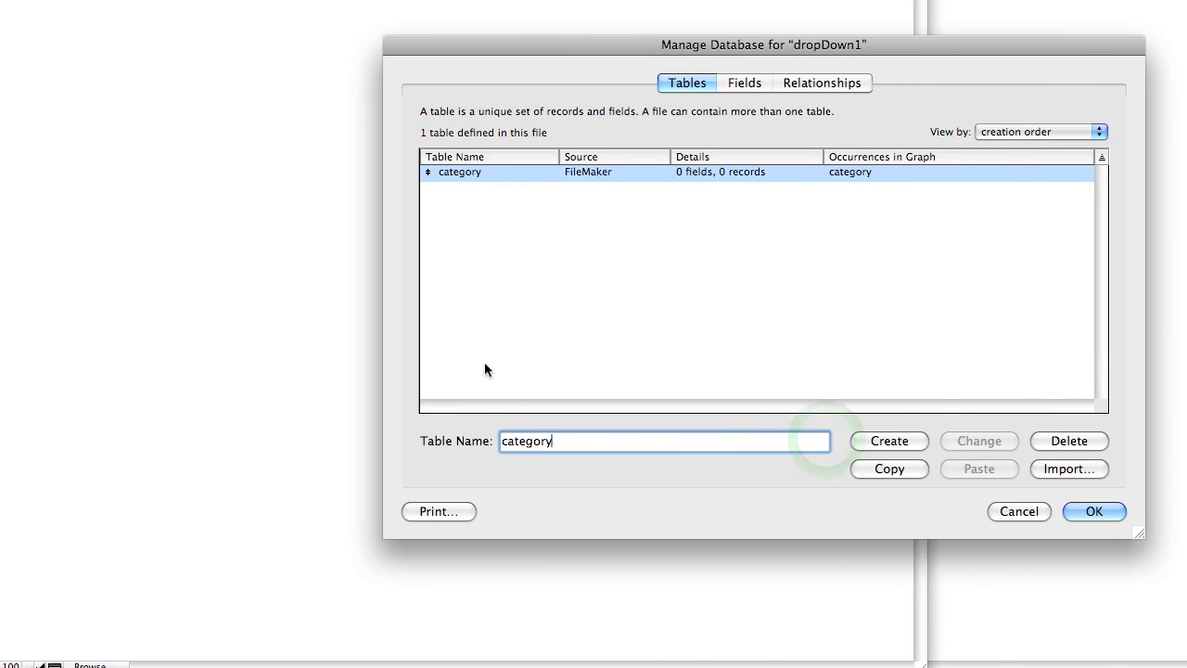
Step: Add two more tables named subcategory and car
left_click(490, 338)
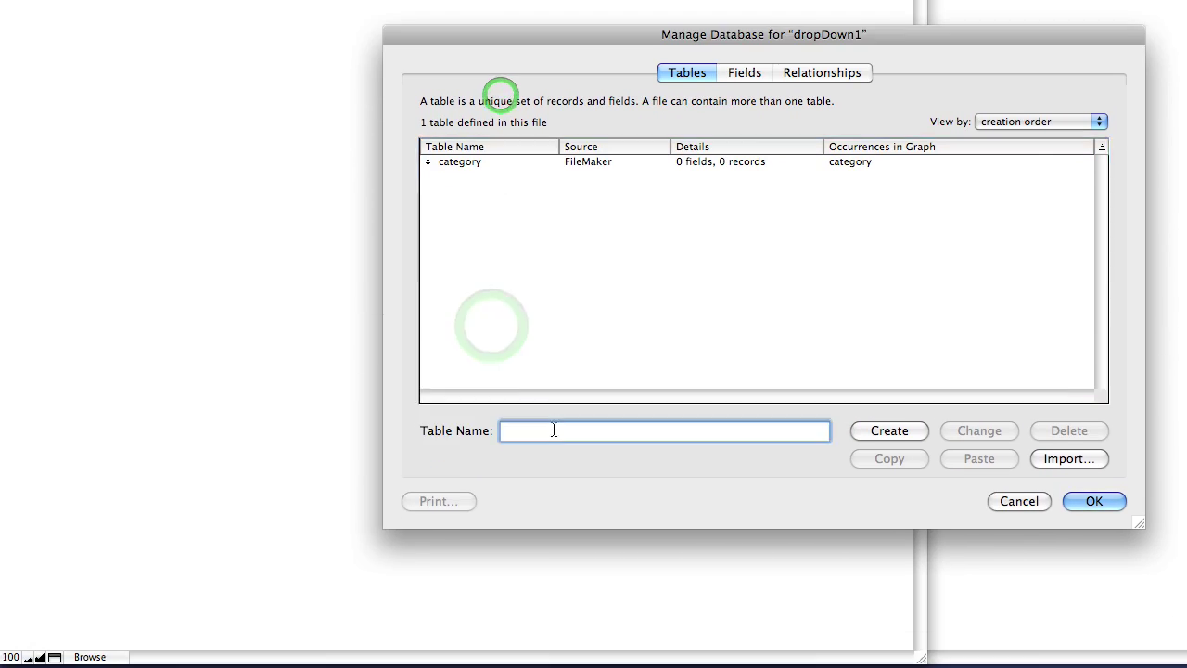
type("subc")
key("BackSpace")
key("BackSpace")
key("BackSpace")
key("BackSpace")
type("subcategory")
left_click(884, 430)
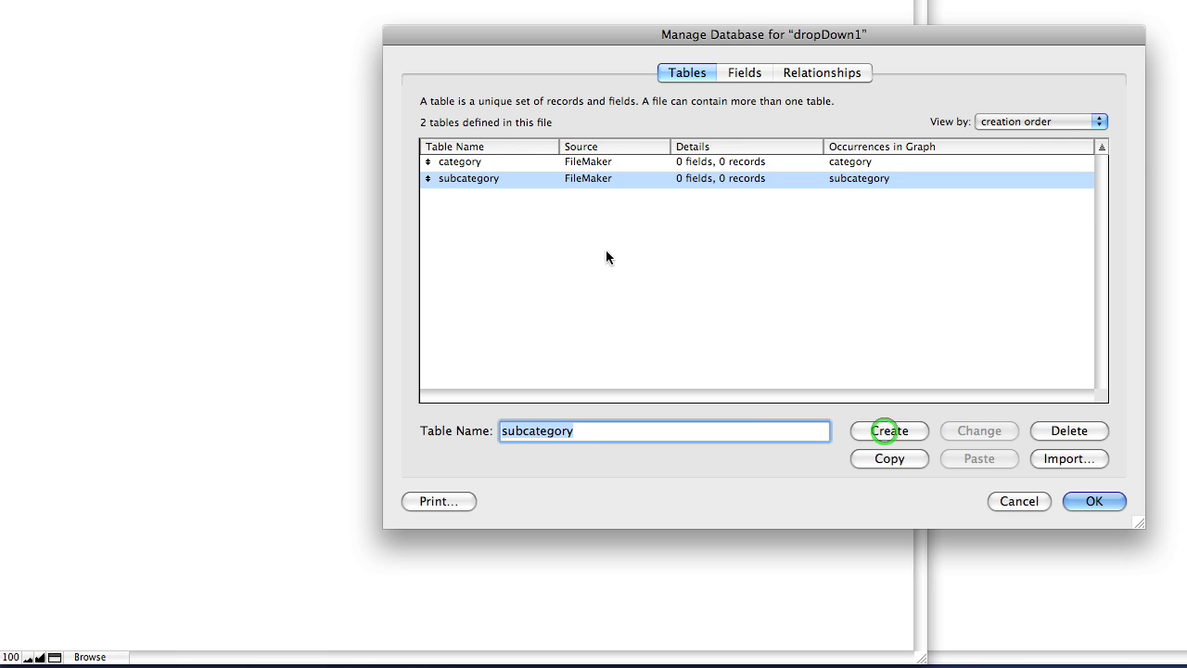
left_click(644, 282)
left_click(587, 437)
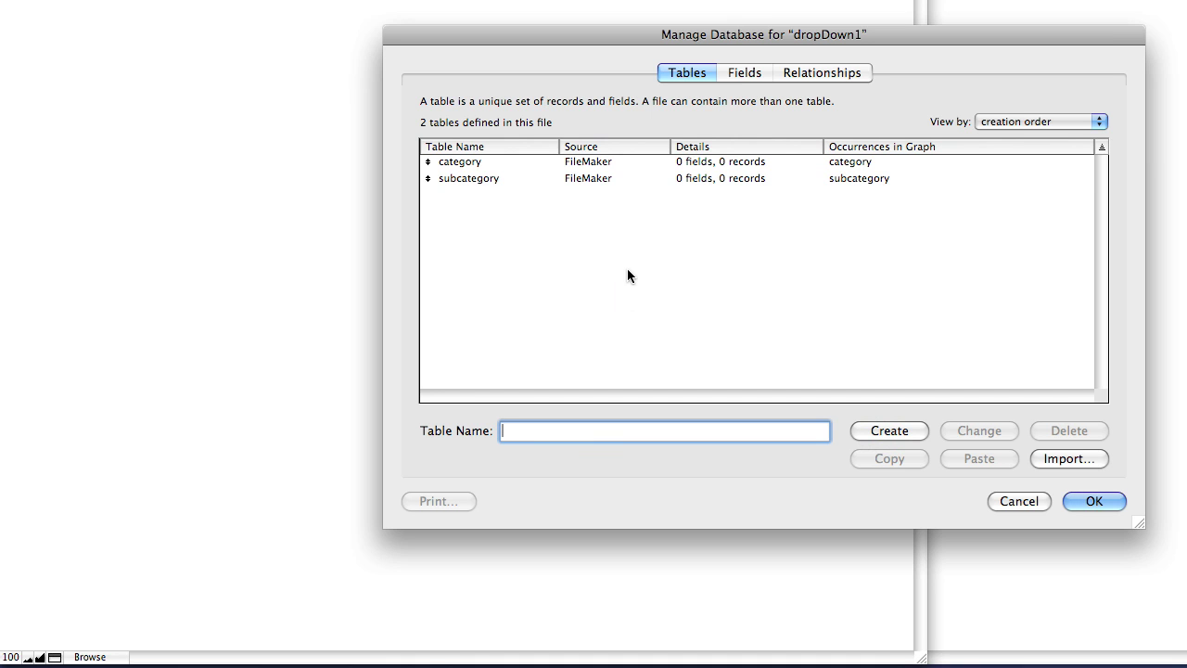
type("car")
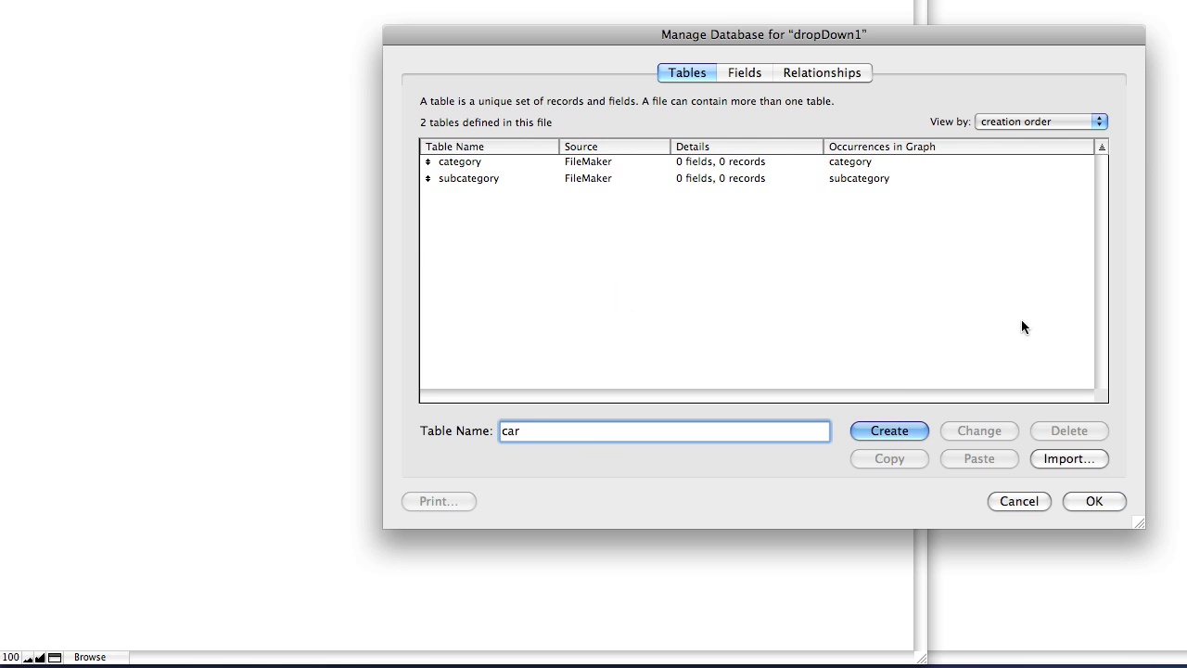
left_click(852, 431)
Step: In the category table, add a number field categoryID with an auto-entered serial number
left_click(585, 278)
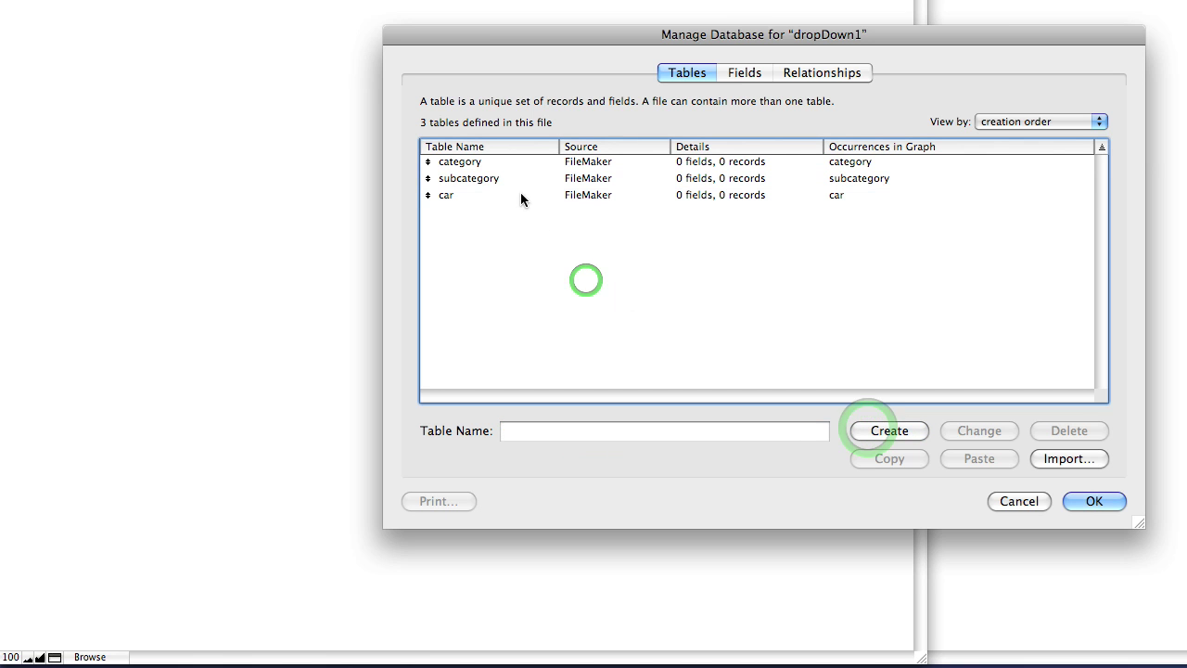
double_click(469, 164)
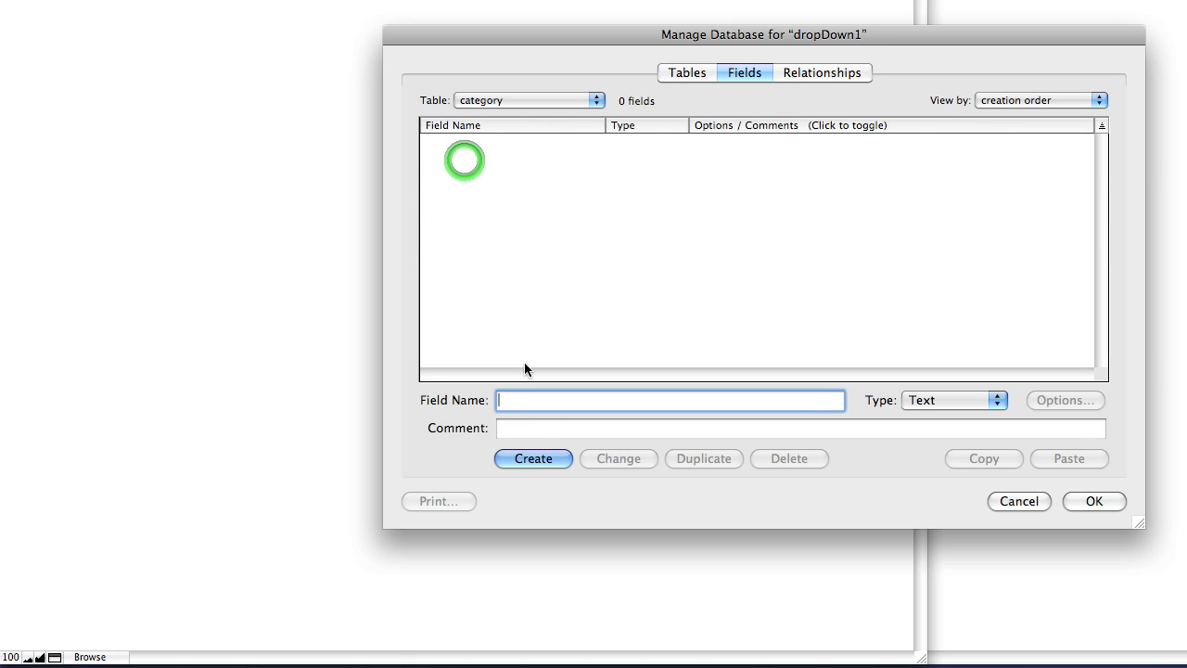
type("categoryID")
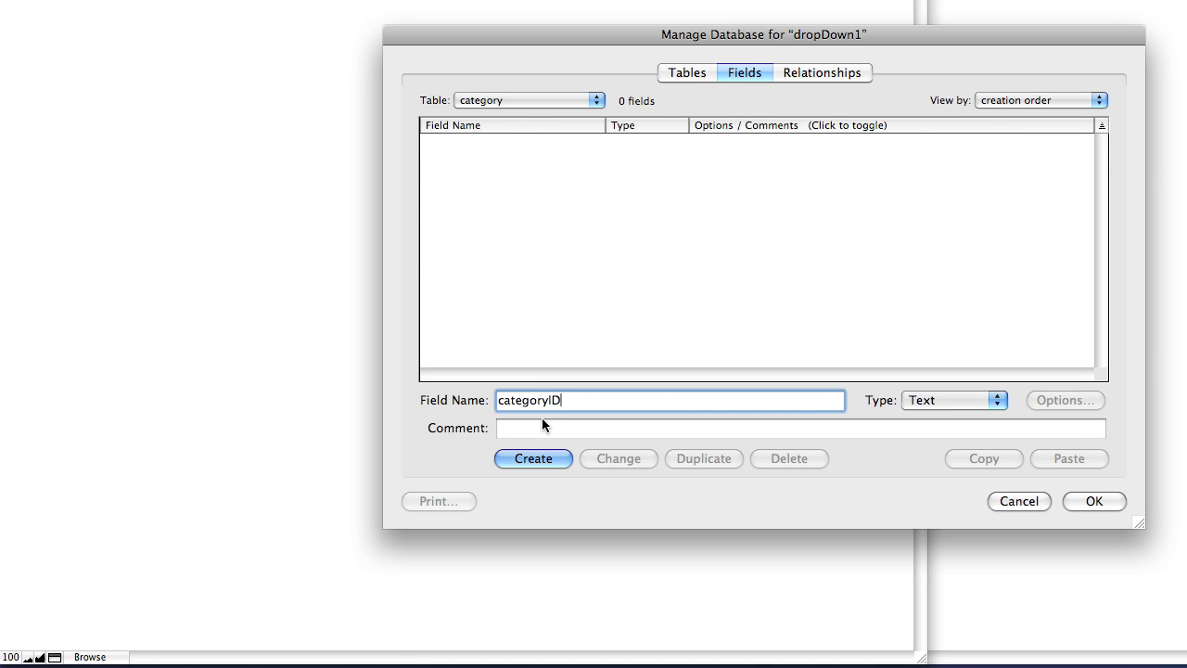
key("super+n")
key("Return")
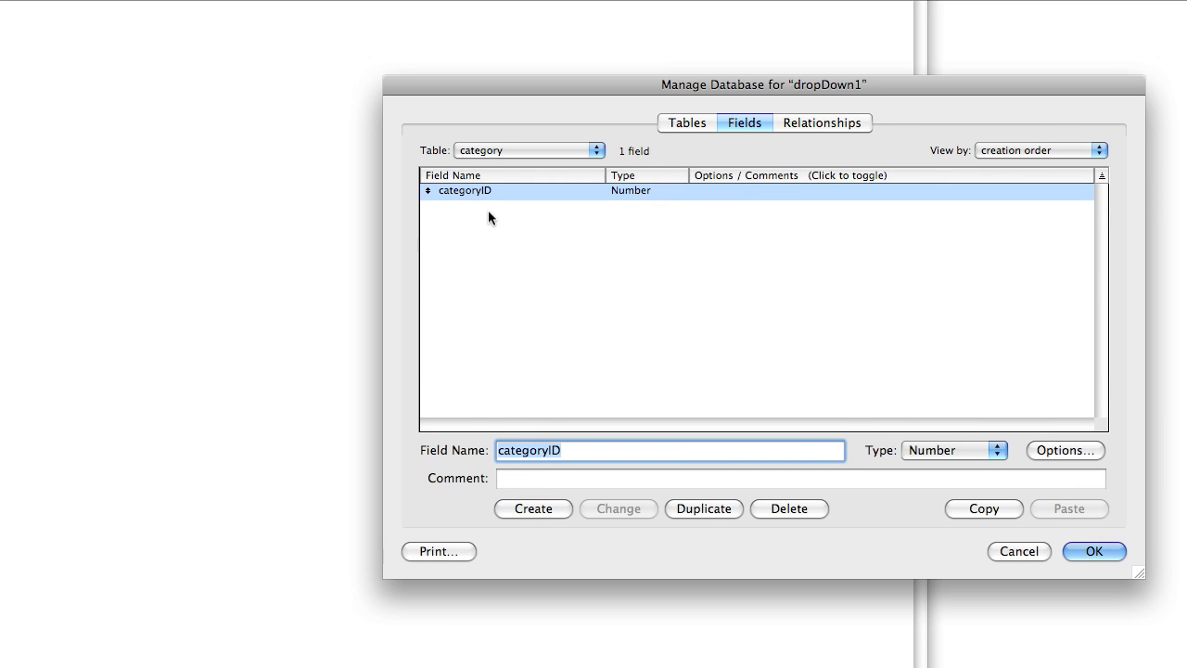
double_click(488, 206)
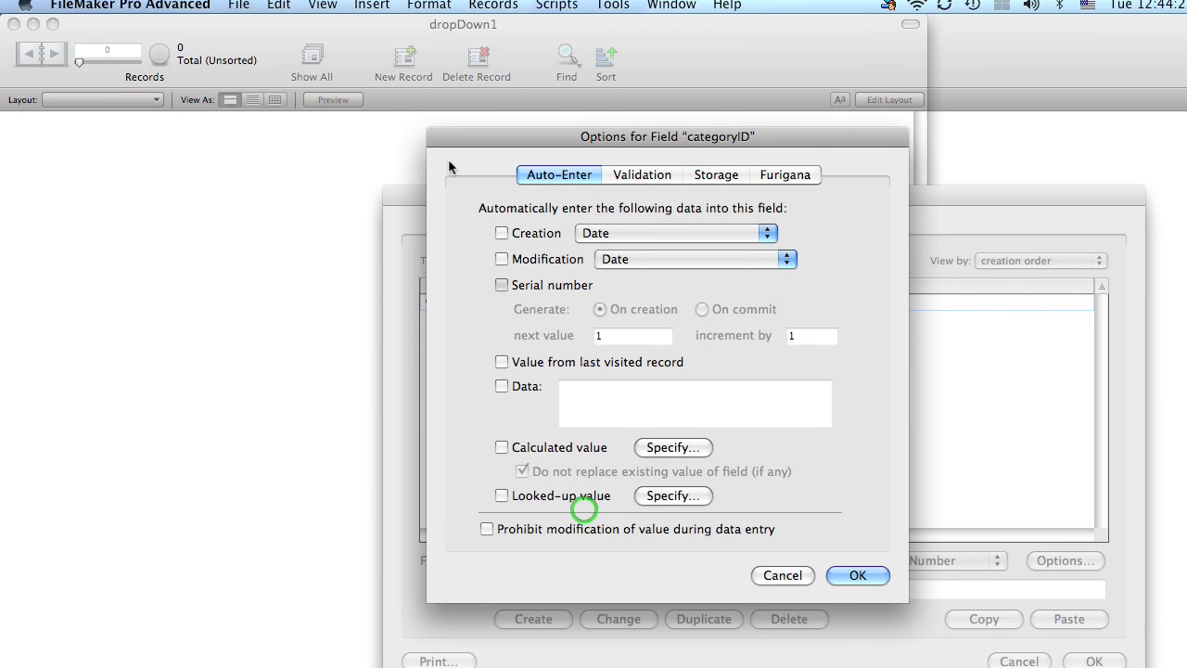
left_click(501, 207)
left_click(857, 497)
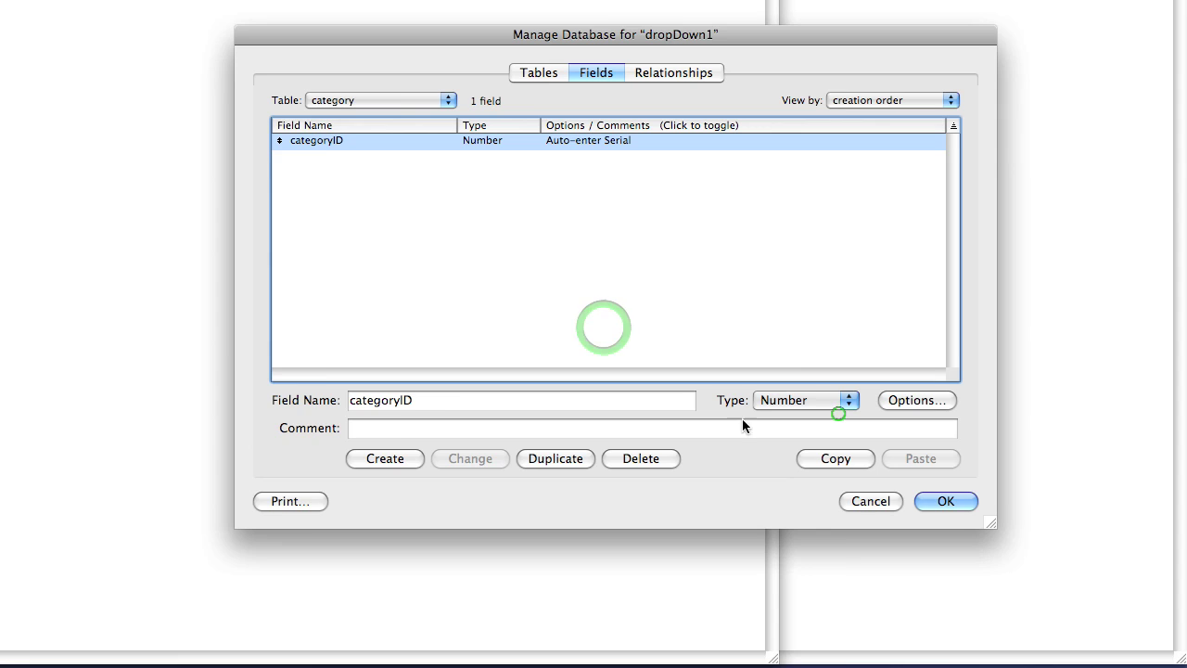
Step: Add a text field called name to the category table
left_click(480, 365)
left_click(414, 399)
type("name")
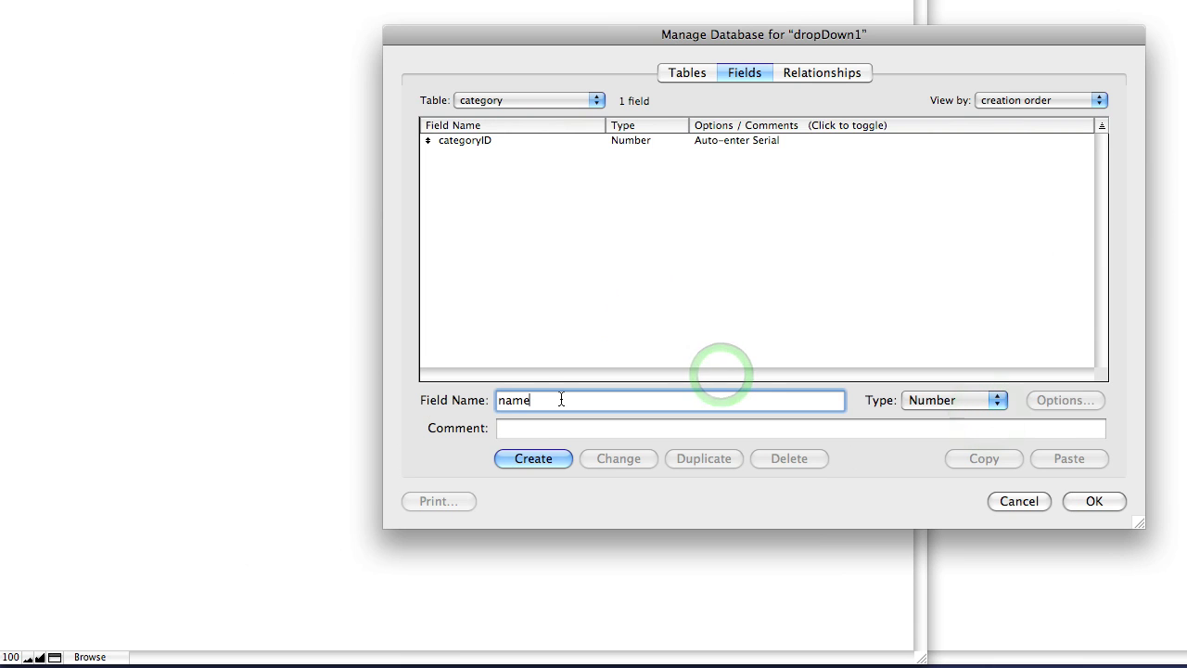
key("super+t")
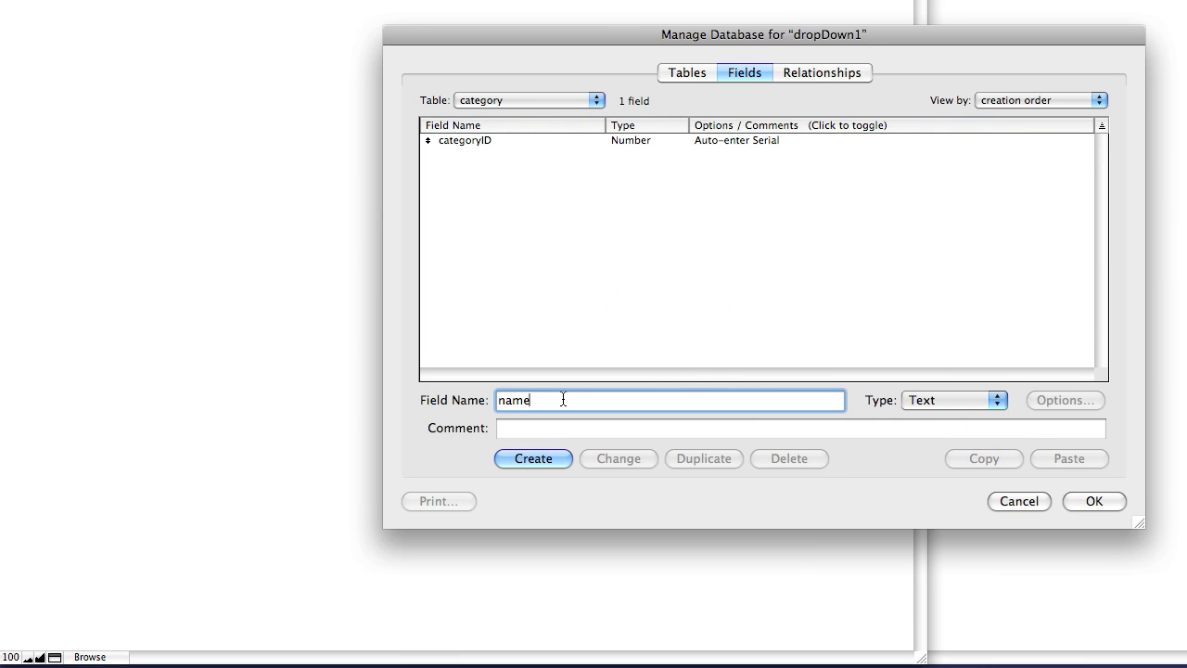
key("Return")
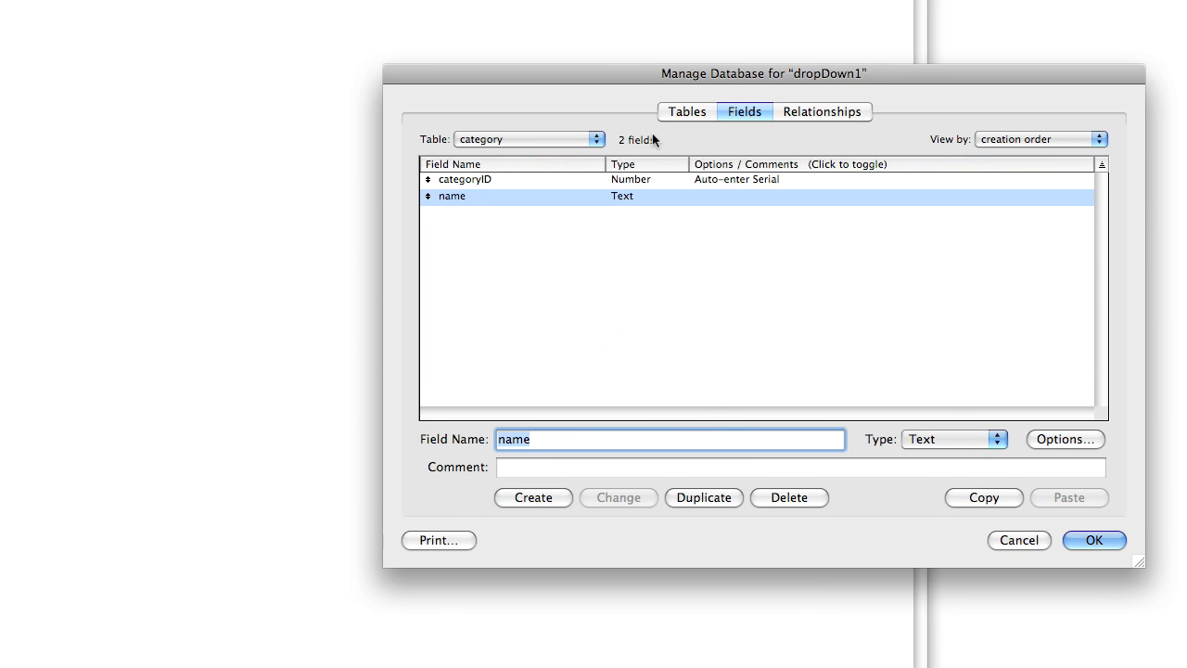
Step: In the subcategory table, add a number field categoryID auto-entering a serial number
left_click(687, 111)
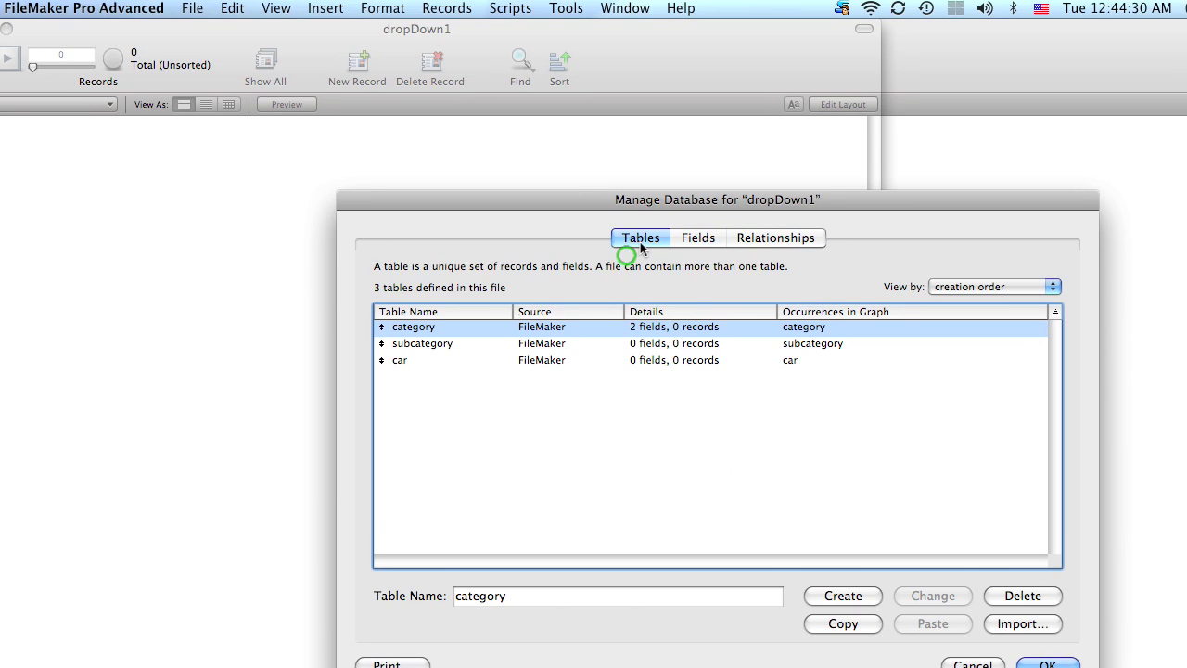
double_click(571, 195)
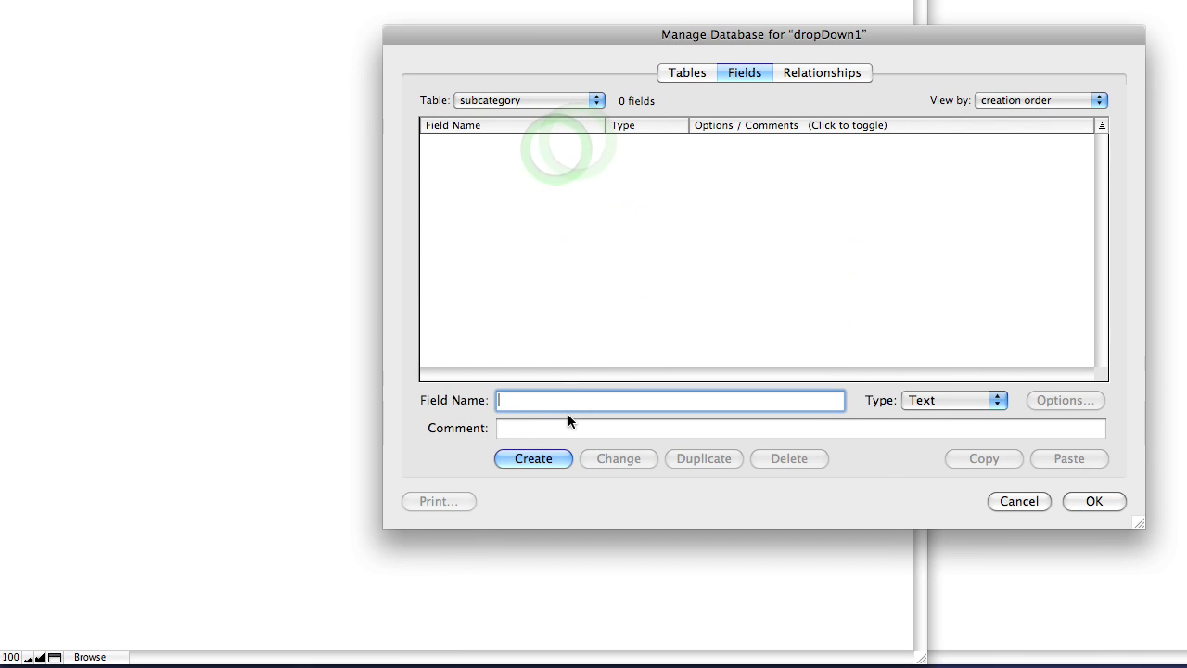
type("categoryID")
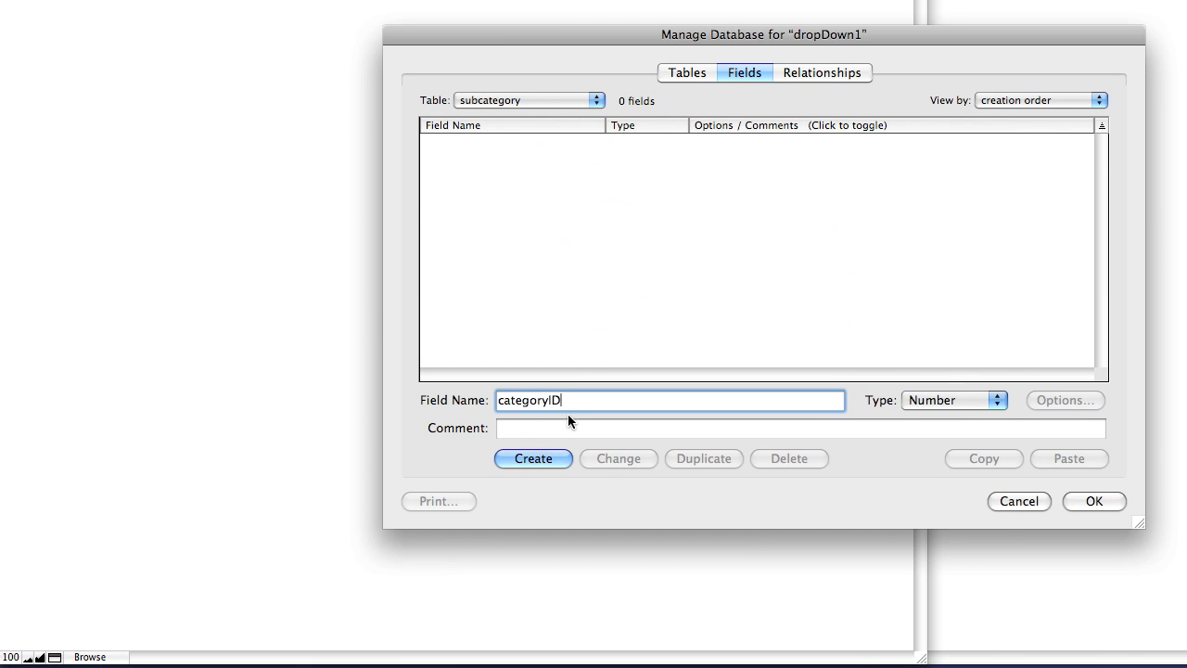
key("super+n")
key("Return")
double_click(573, 148)
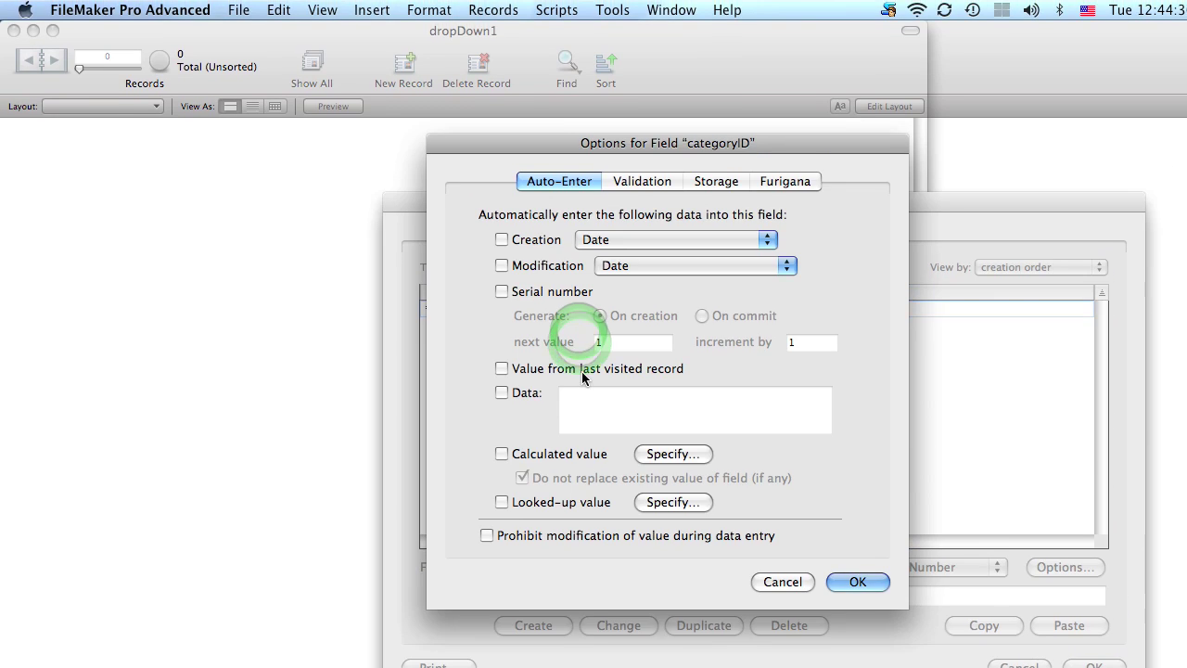
left_click(584, 292)
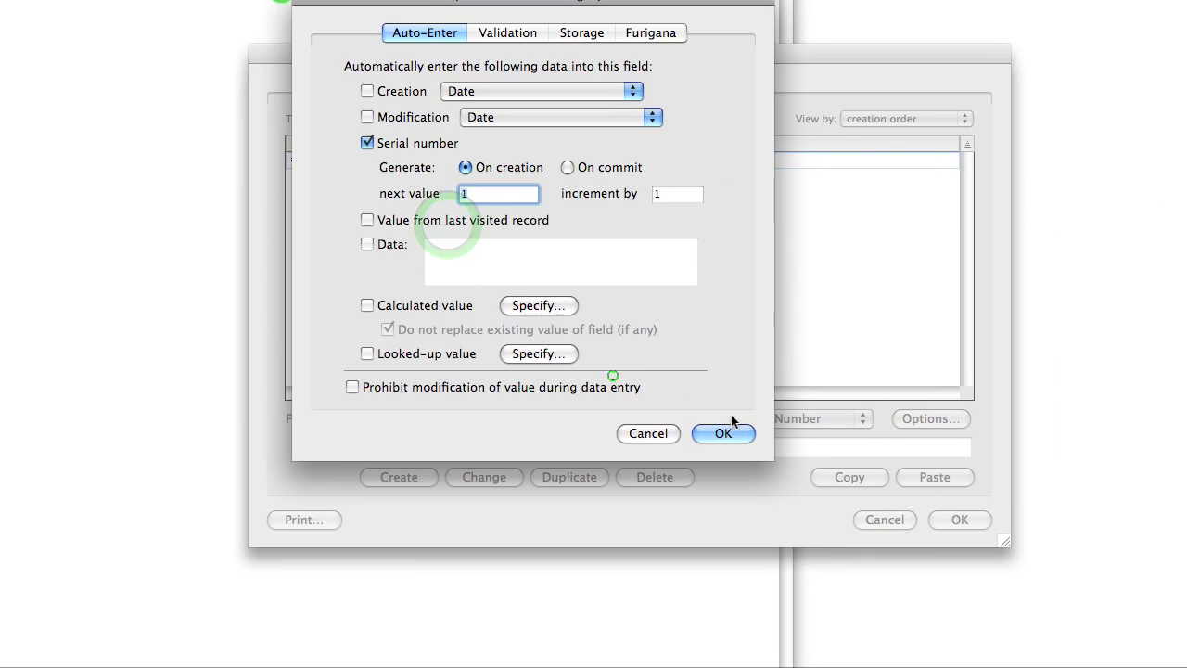
left_click(725, 432)
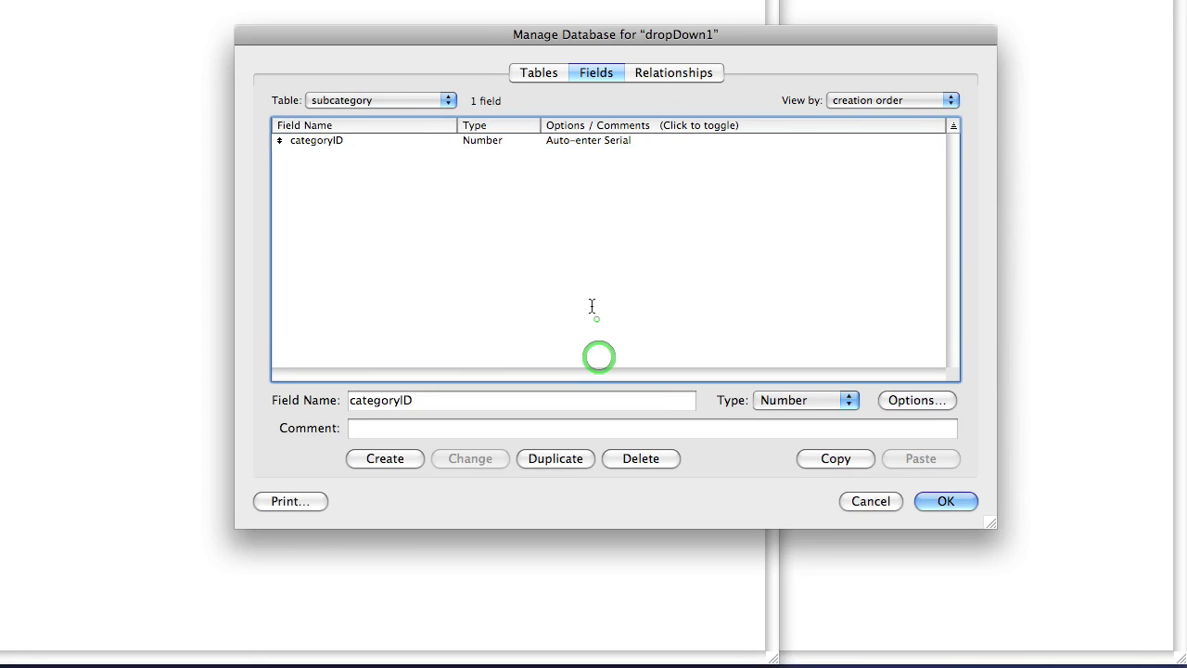
Step: Add a text name field and a number field parentID to subcategory
left_click(403, 417)
type("naem")
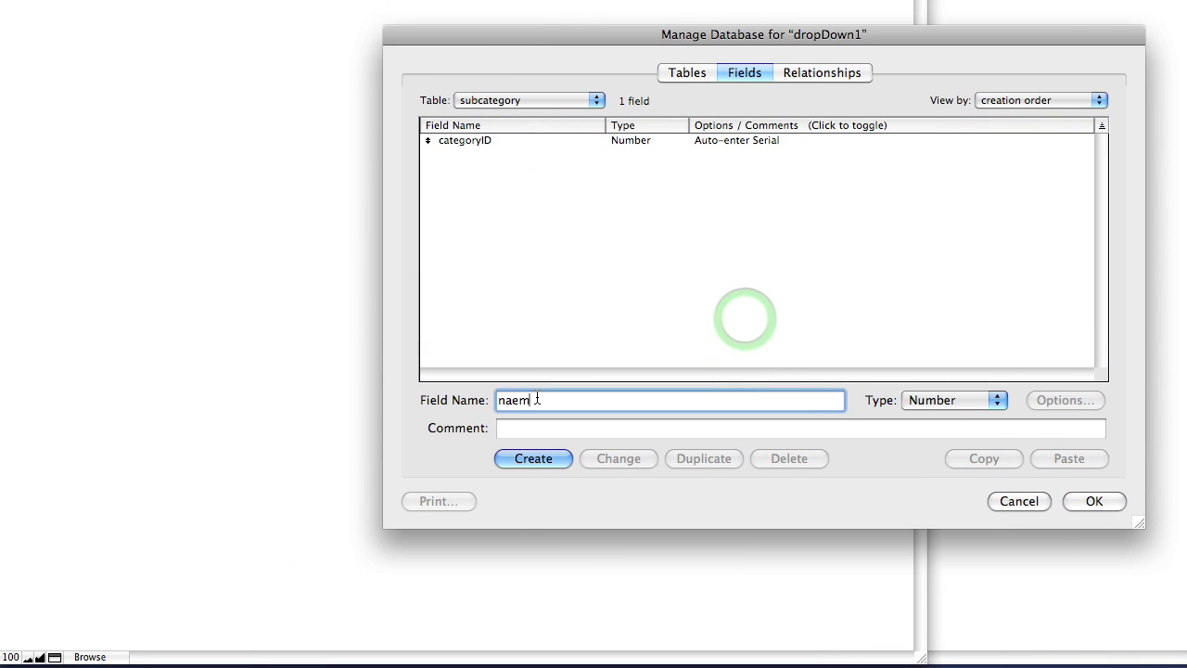
key("super+t")
key("Return")
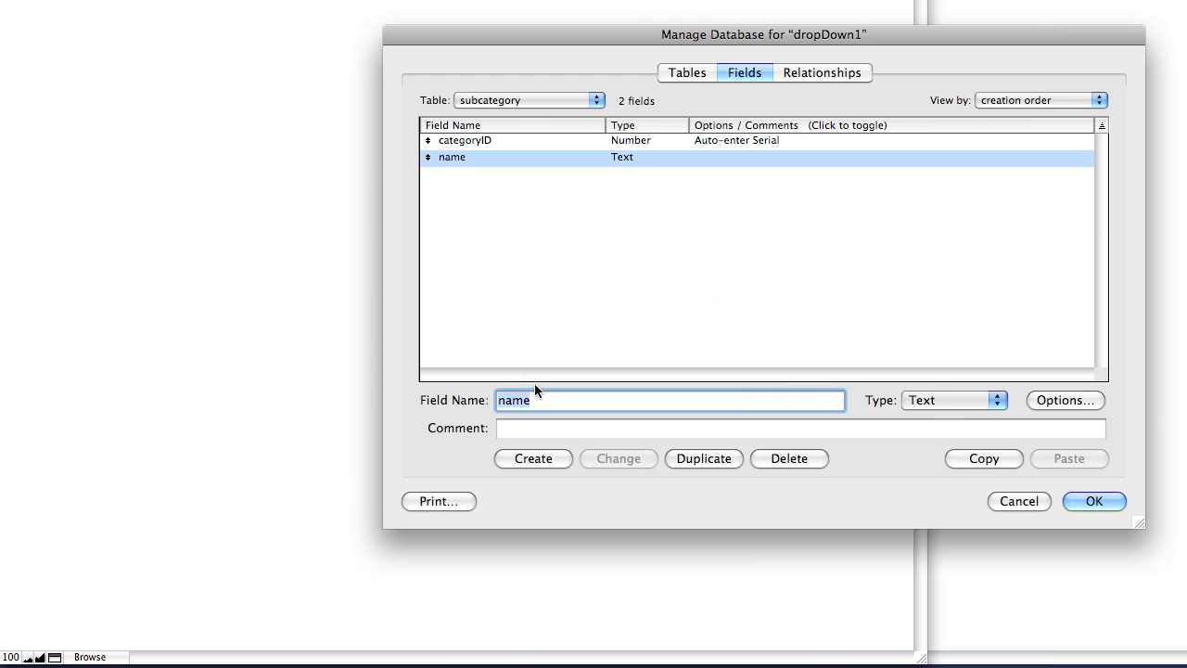
type("parentID")
key("super+n")
key("Return")
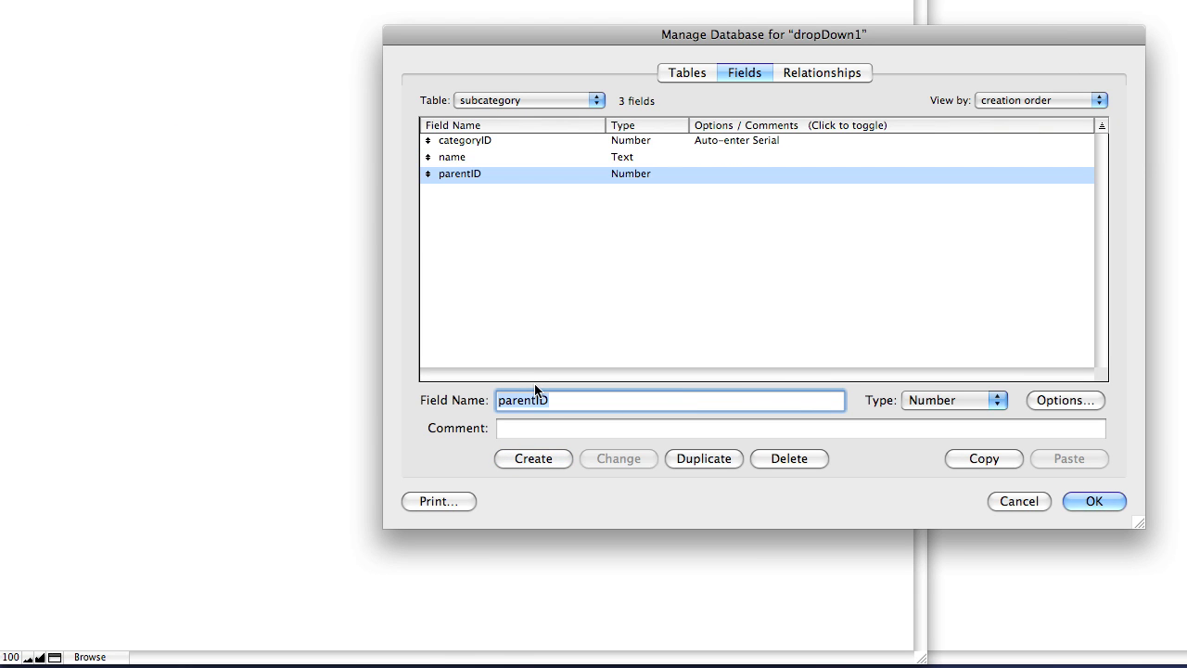
left_click(539, 219)
left_click(660, 78)
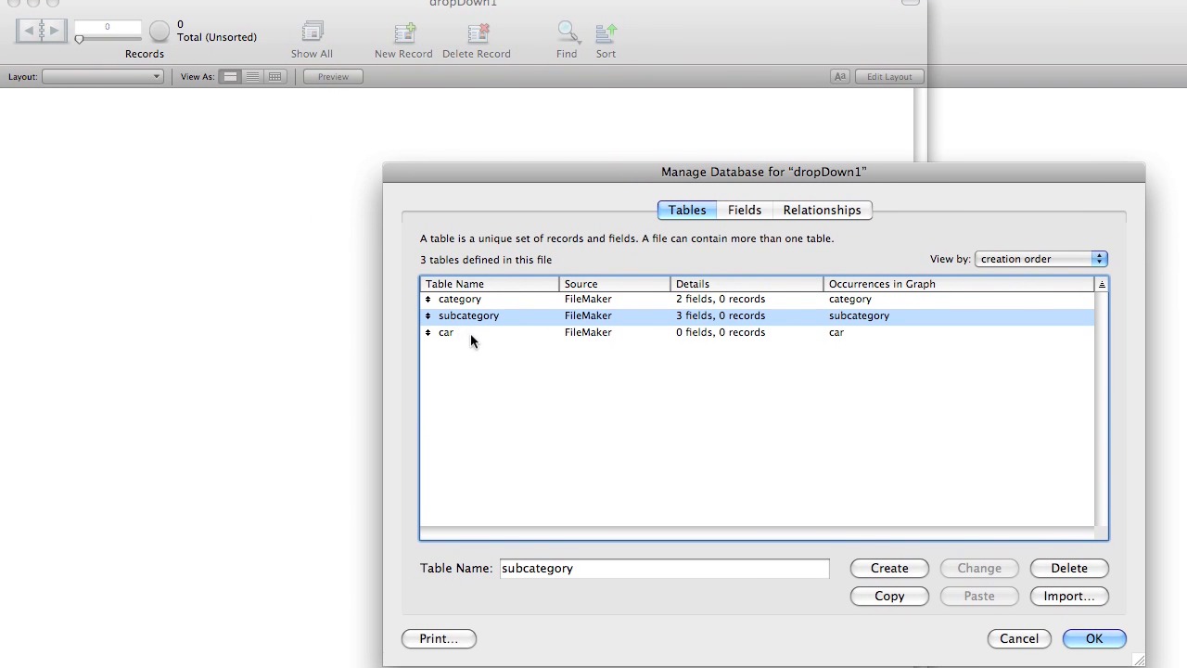
Step: In the car table, add a carID number field with an auto-entered serial number
double_click(470, 333)
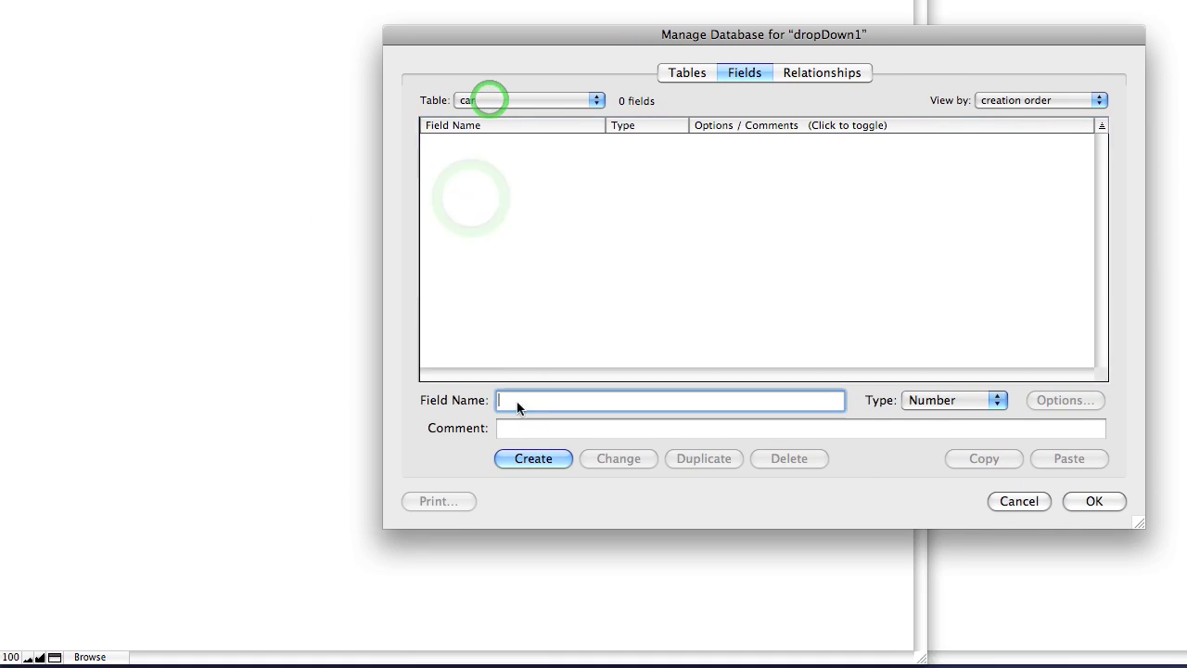
type("carID")
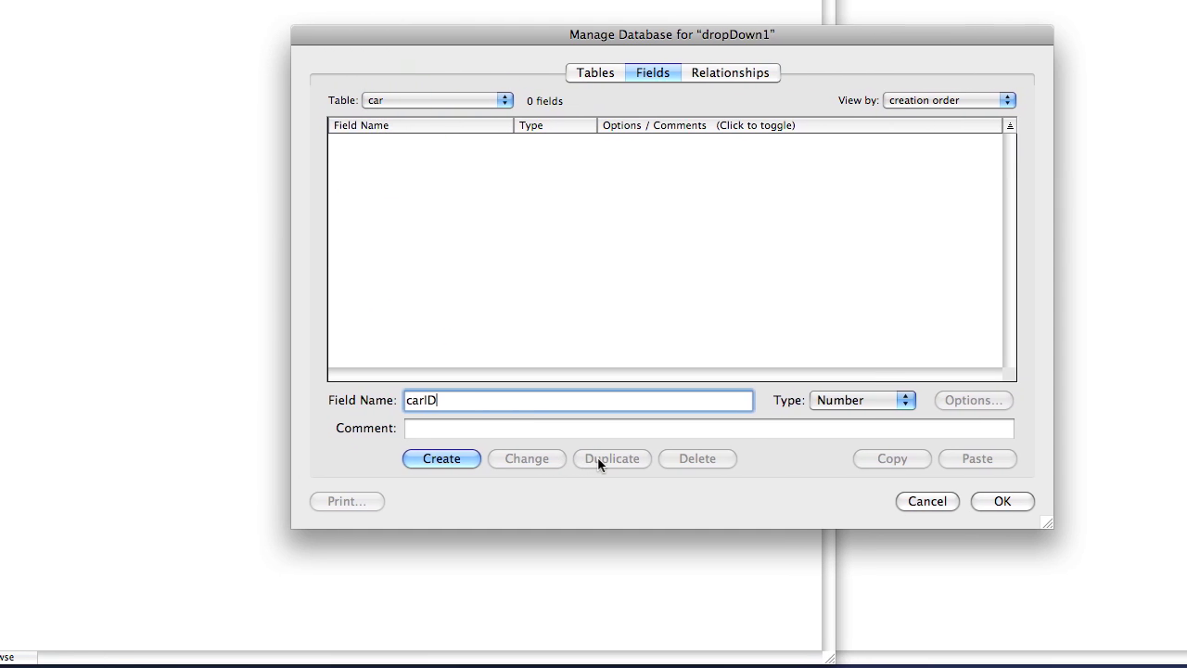
key("Return")
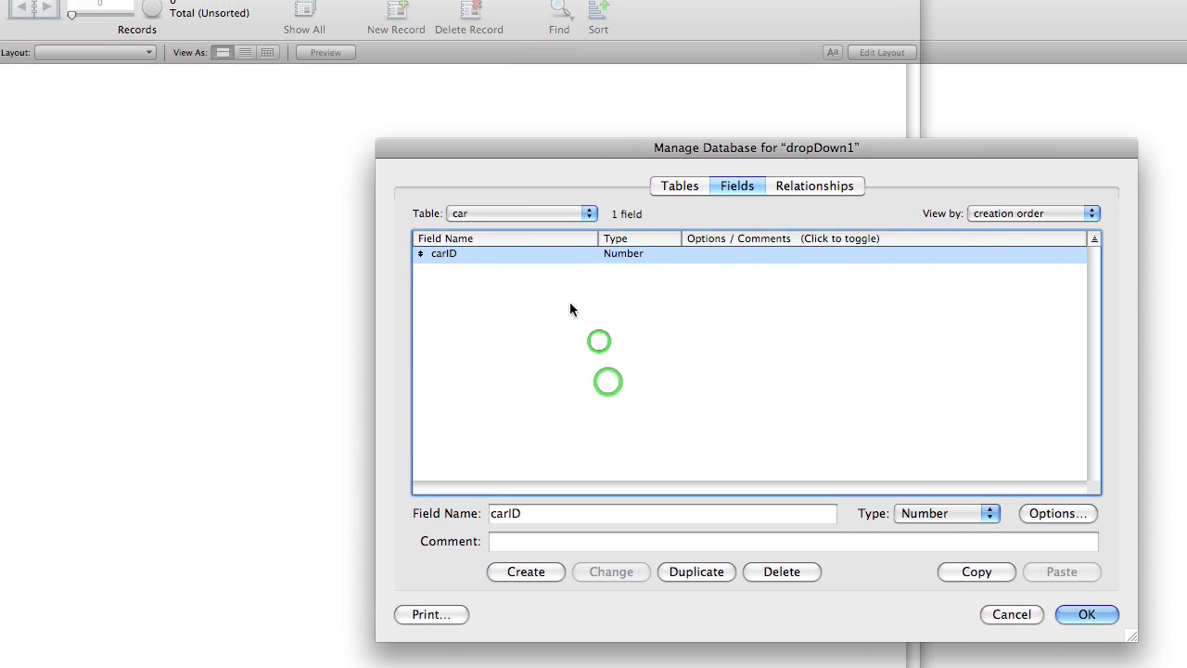
double_click(569, 308)
left_click(506, 217)
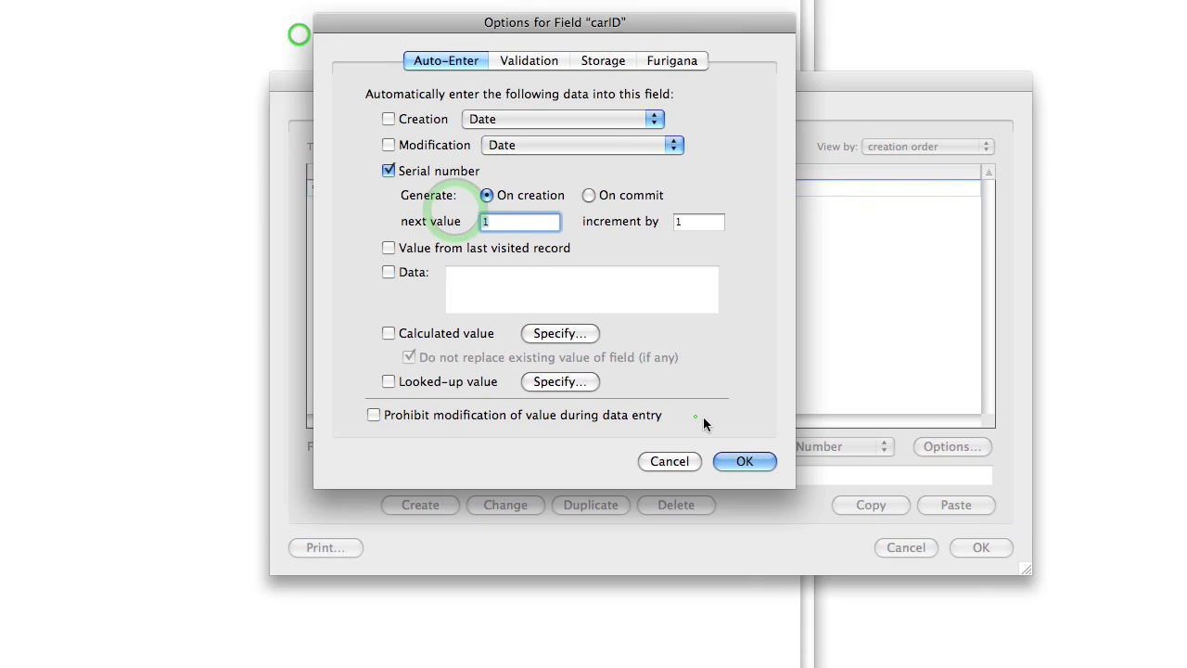
left_click(744, 461)
left_click(649, 330)
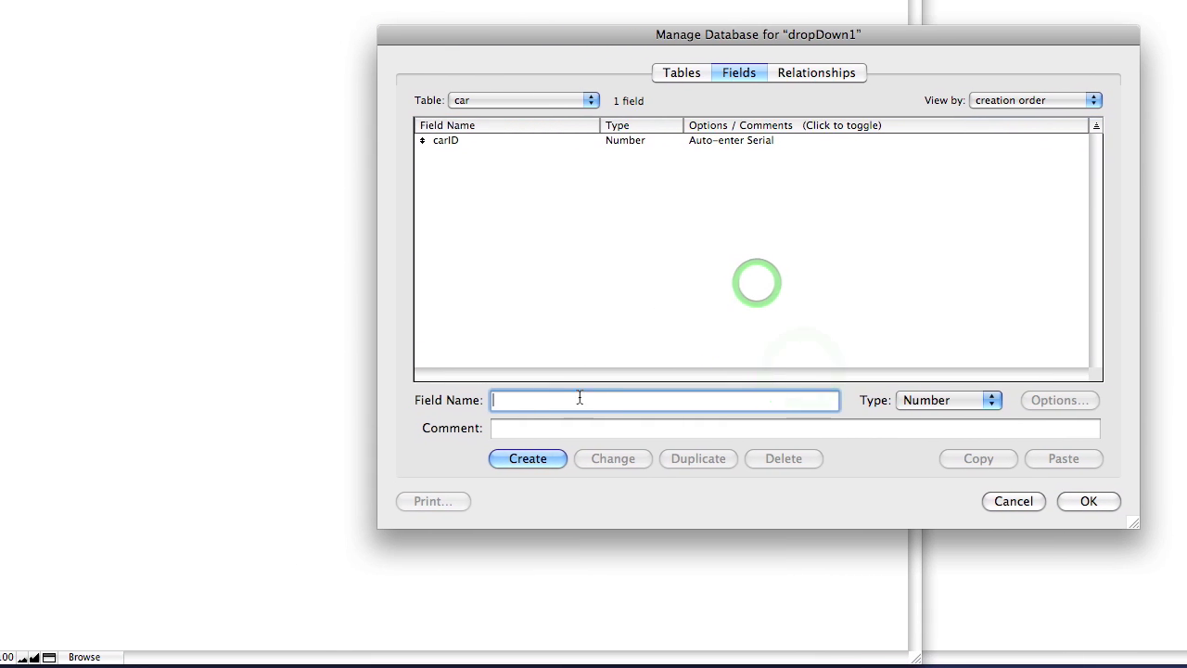
Step: Add a text description field, a category field, and a number model field
type("description")
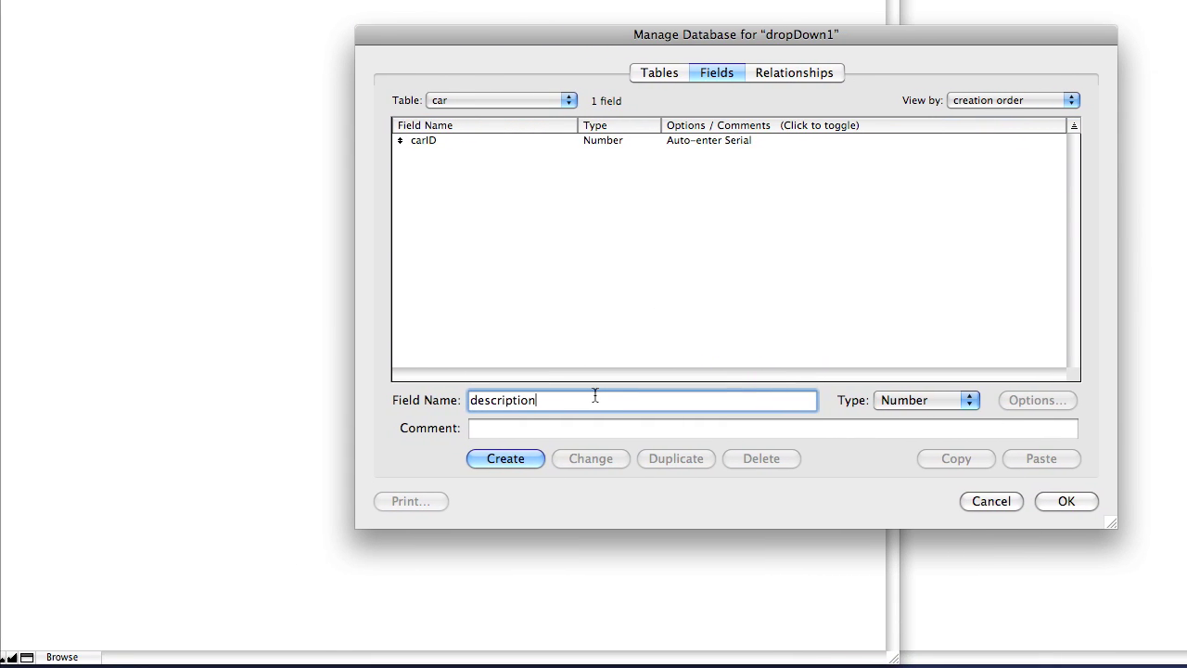
key("super+t")
key("Return")
type("cate")
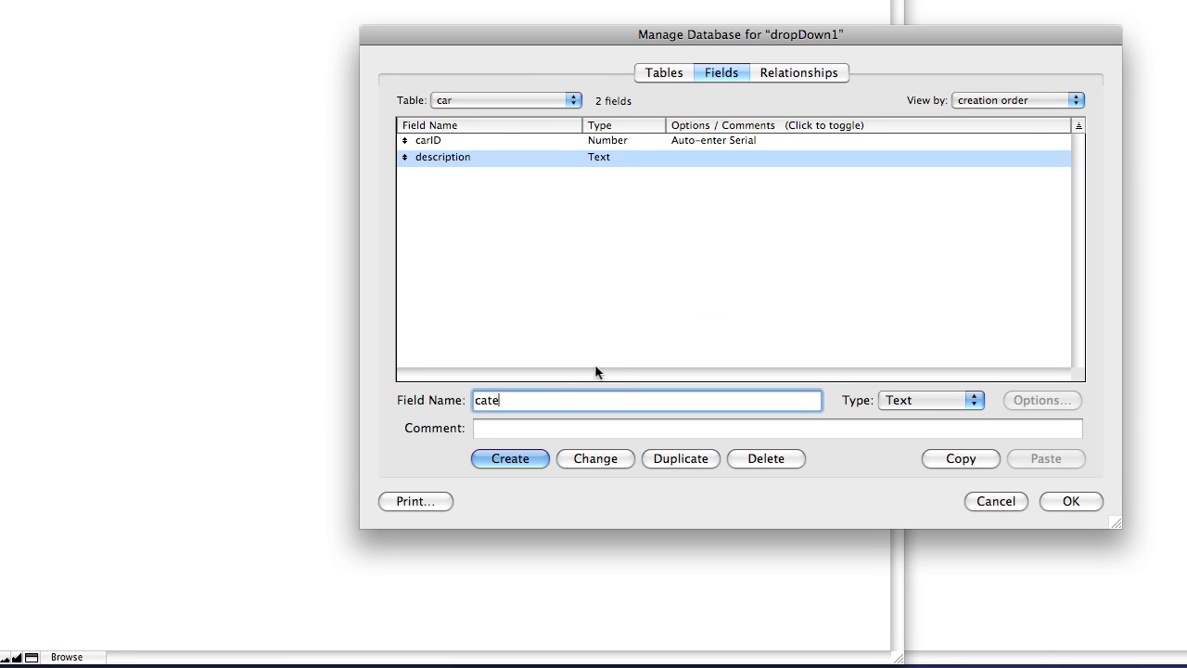
type("gory")
key("Return")
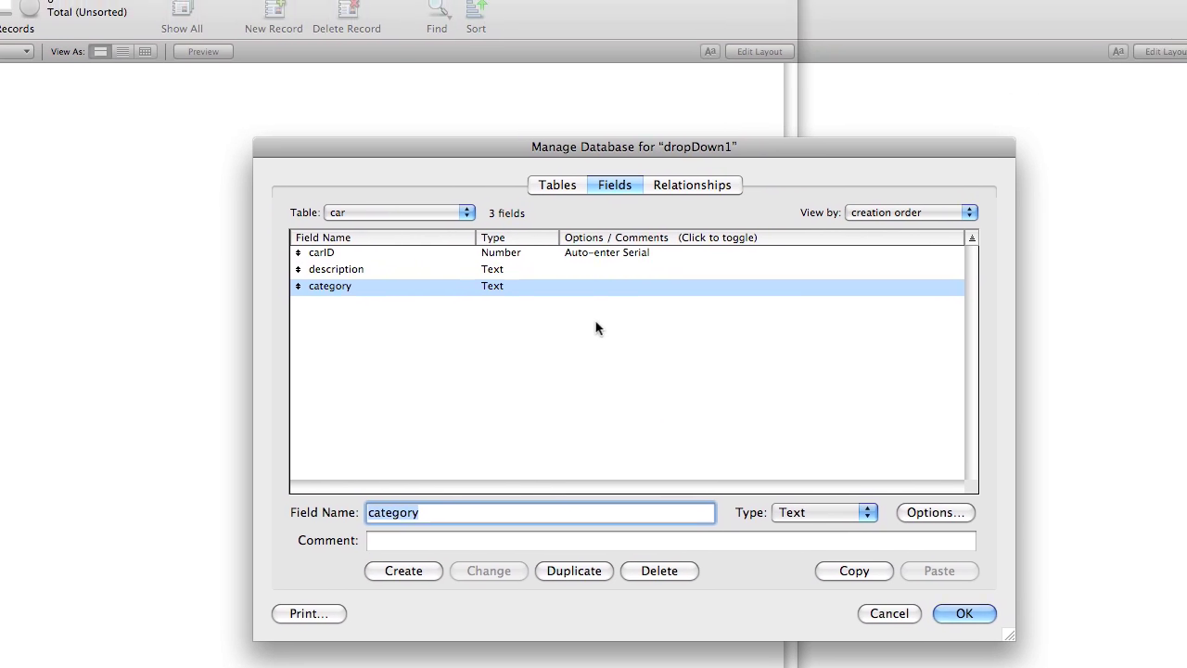
type("model")
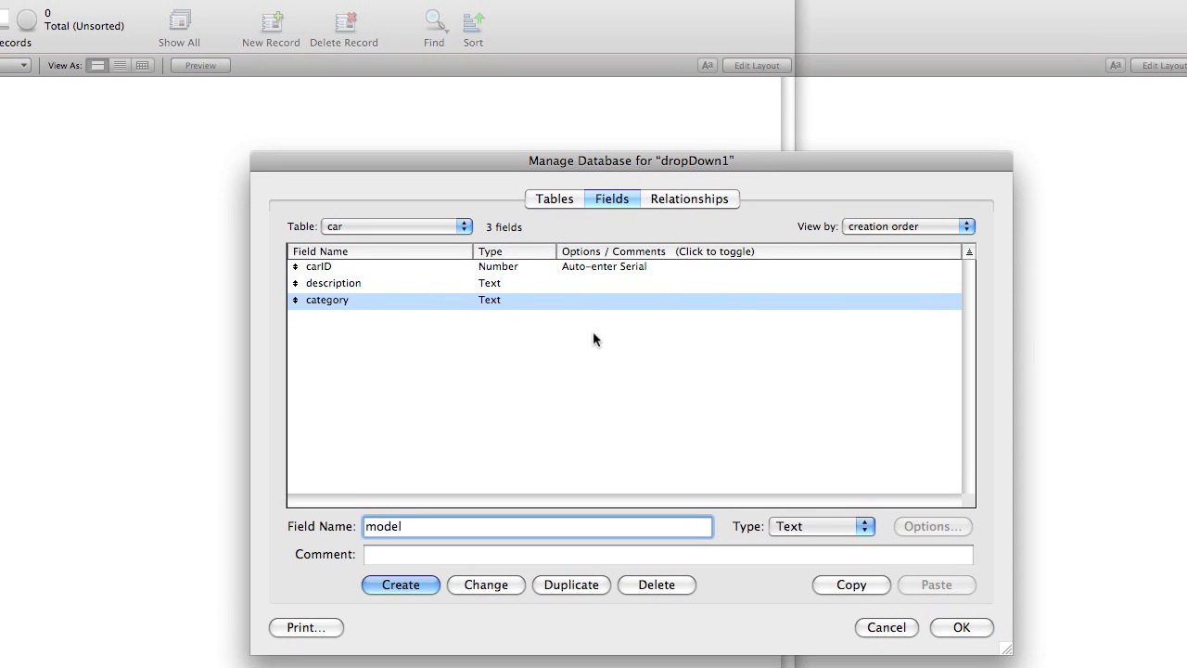
key("super+n")
key("Return")
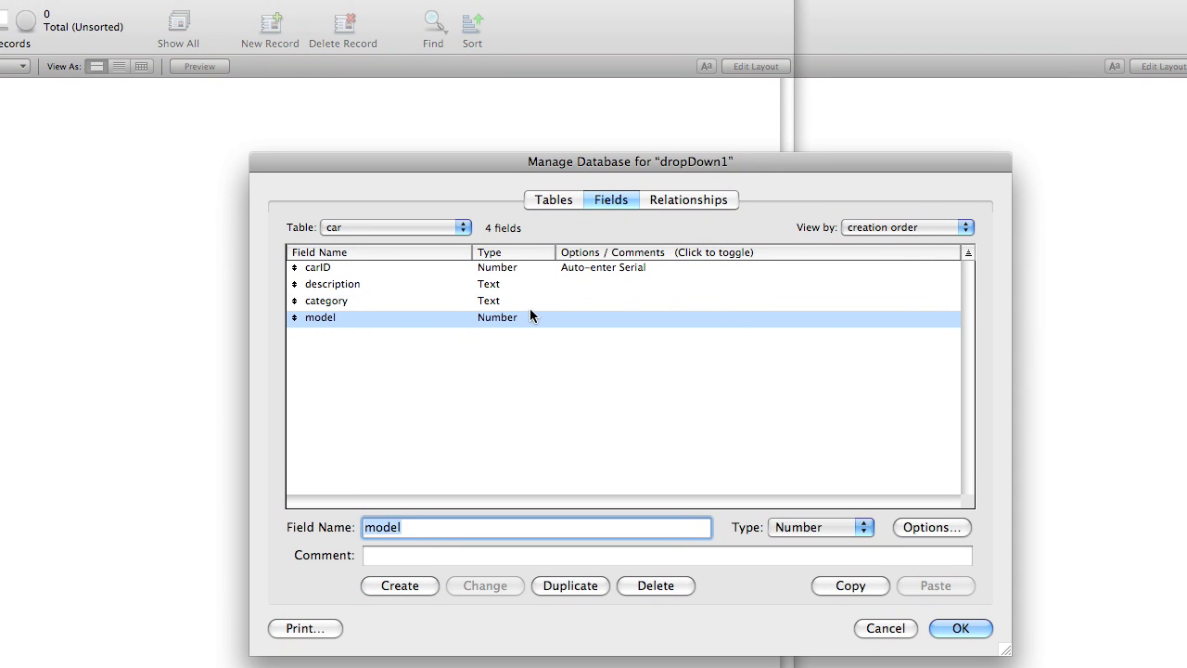
Step: Rename the category field to make and change its type to Number
left_click(529, 300)
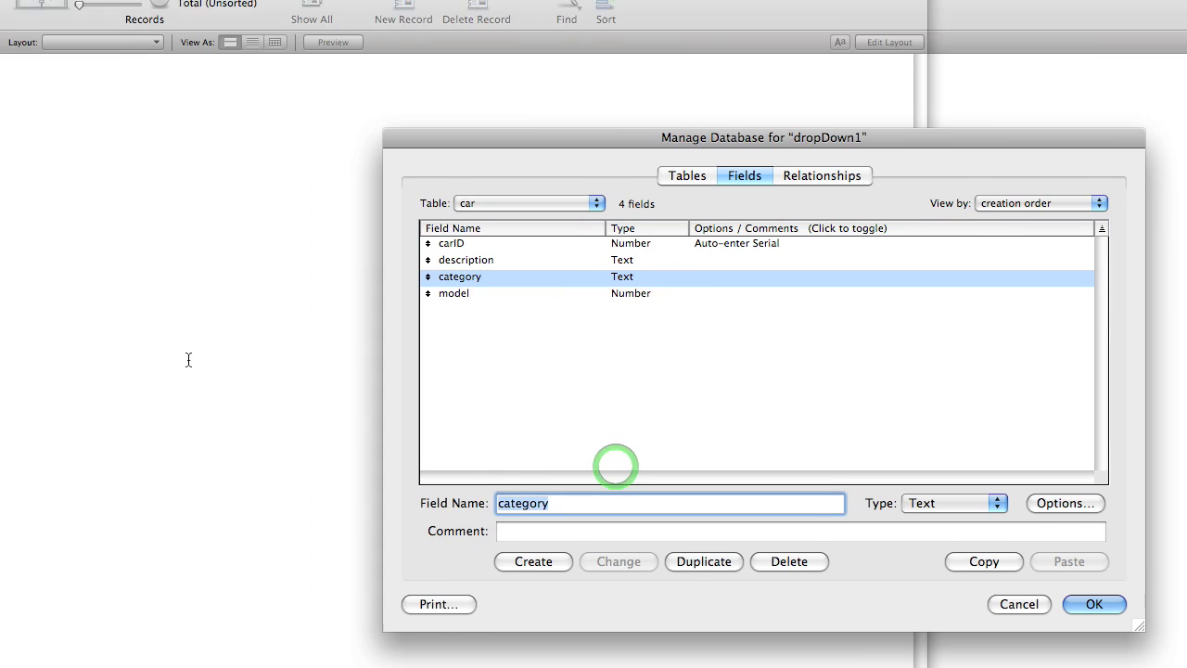
type("make")
key("super+n")
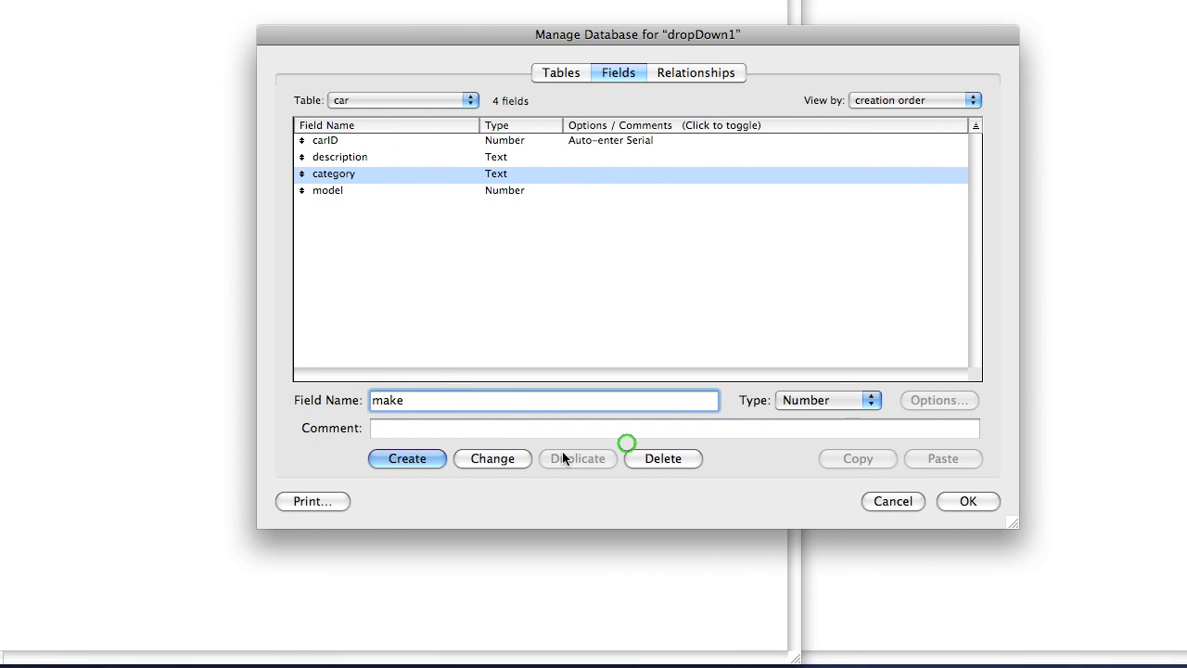
left_click(571, 461)
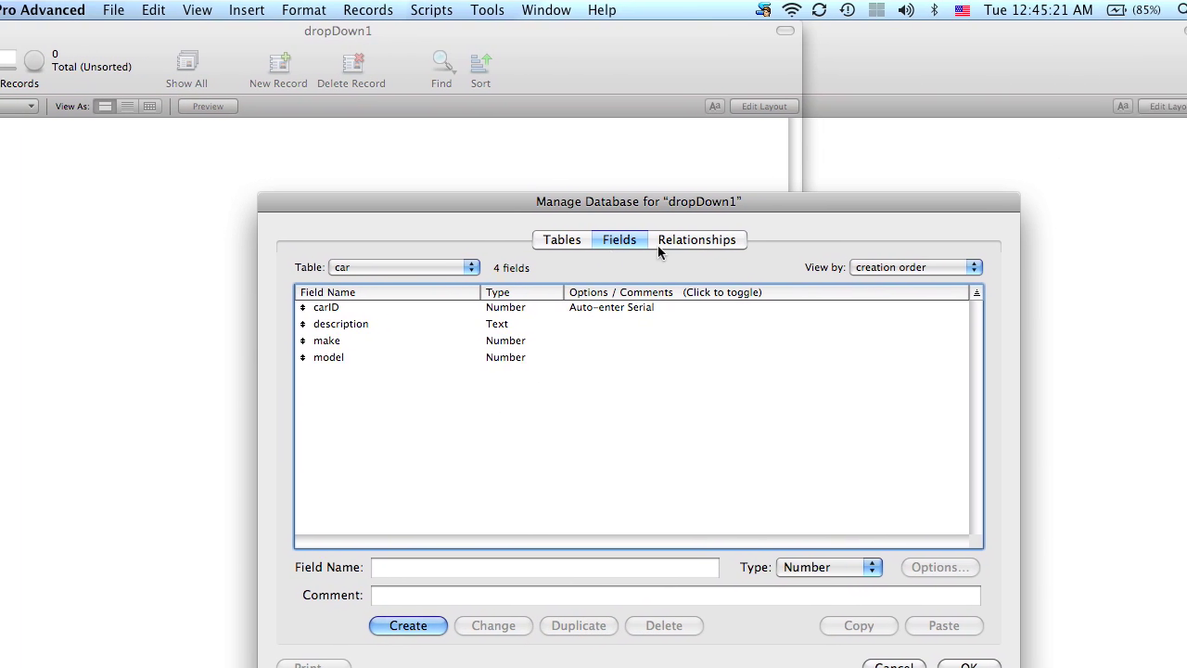
Step: Rename the category table to make
left_click(739, 150)
left_click(552, 240)
double_click(547, 331)
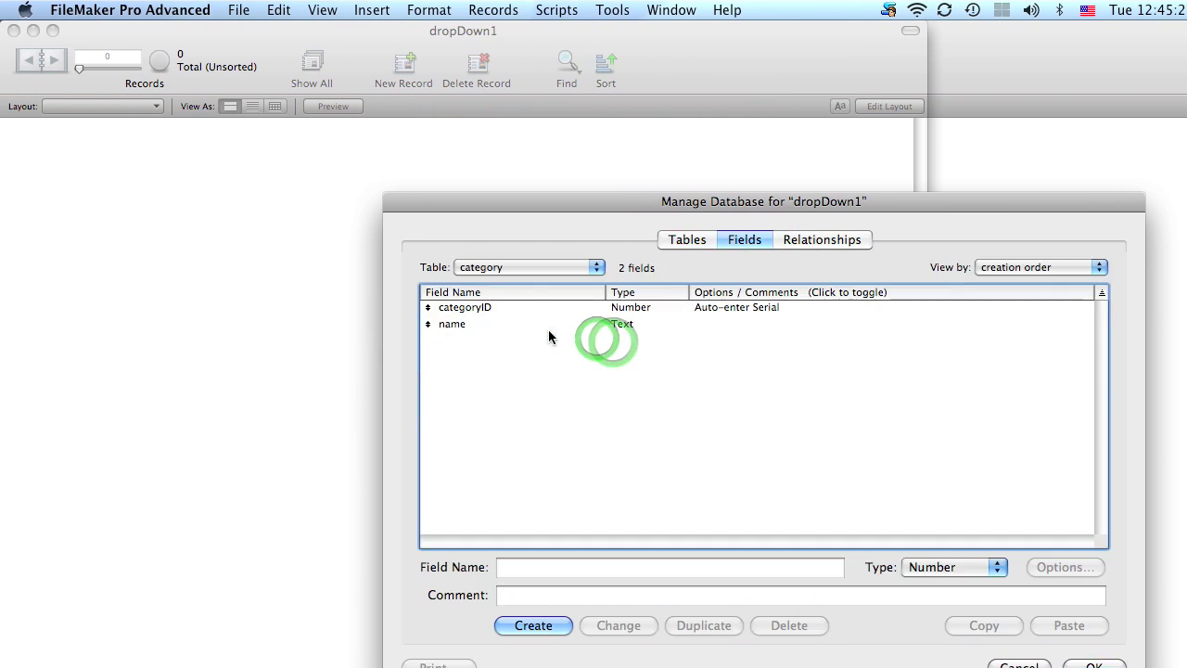
left_click(687, 239)
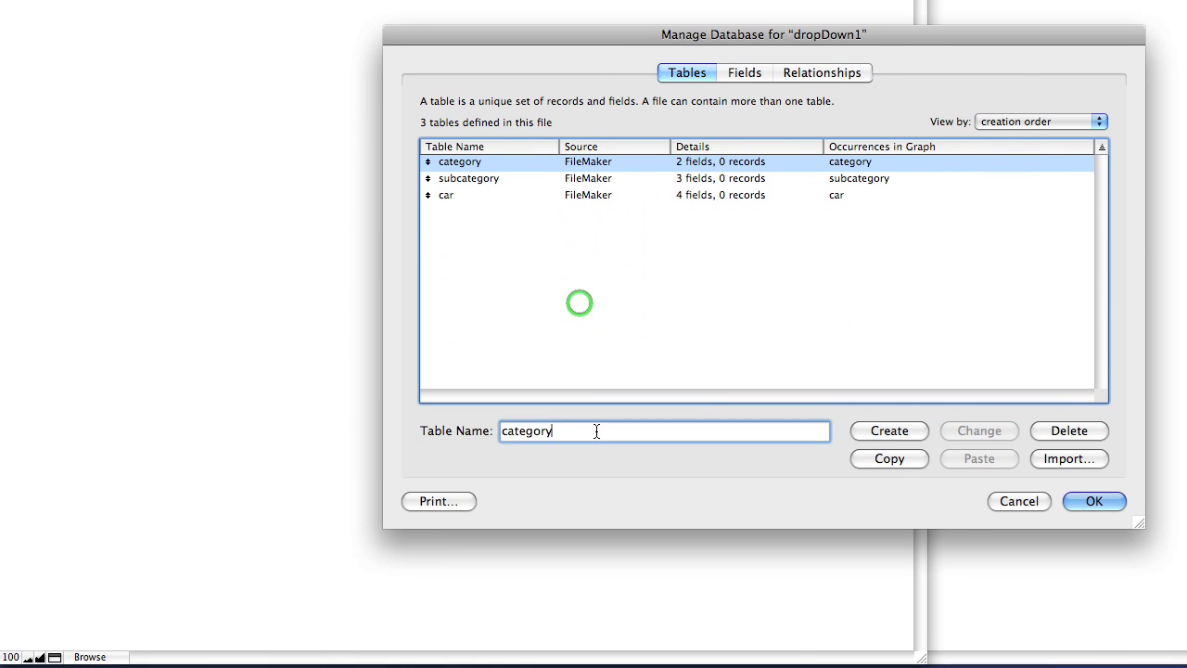
double_click(596, 508)
type("make")
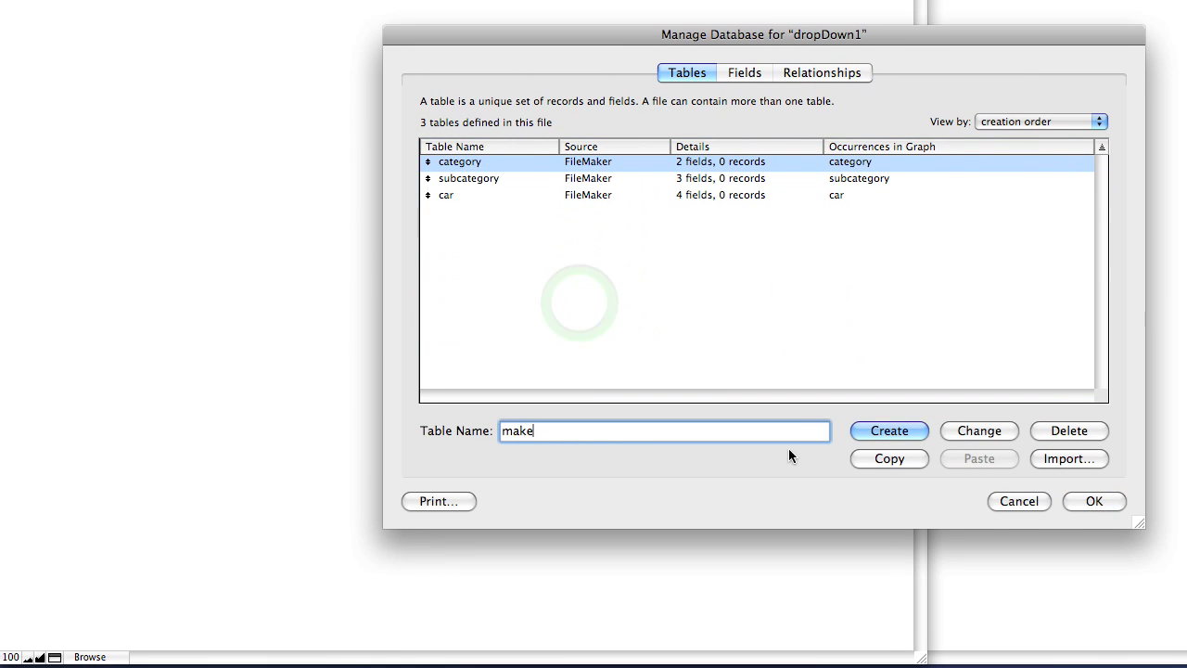
left_click(976, 432)
Step: Rename the subcategory table to model
left_click(543, 178)
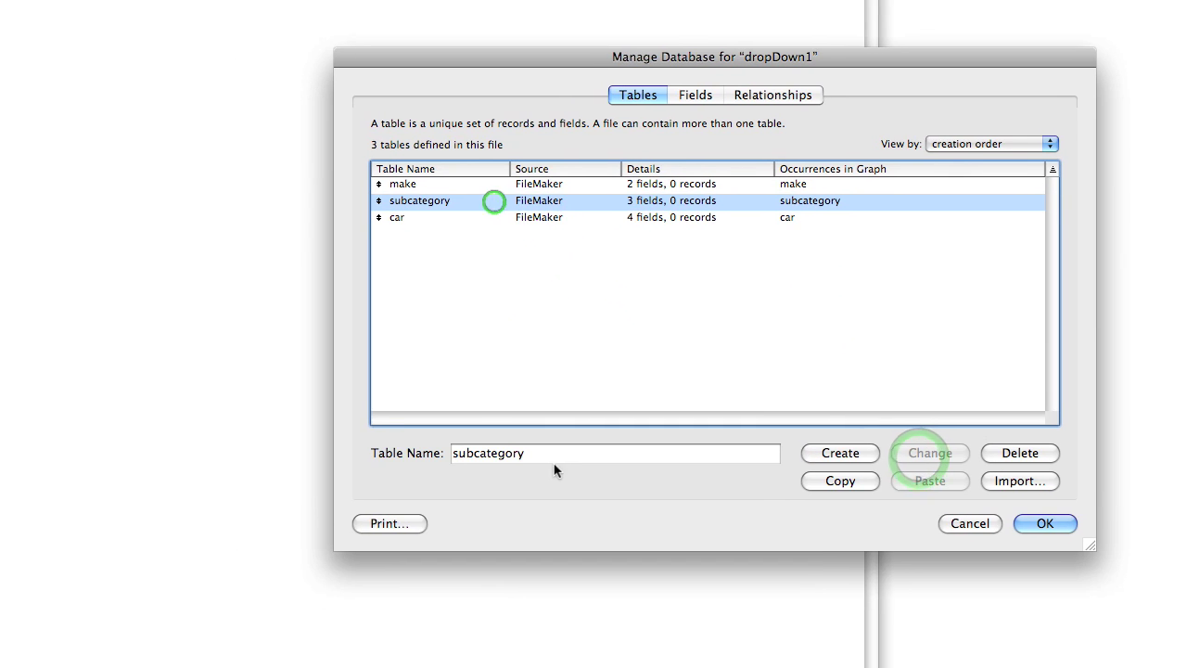
double_click(561, 441)
type("model")
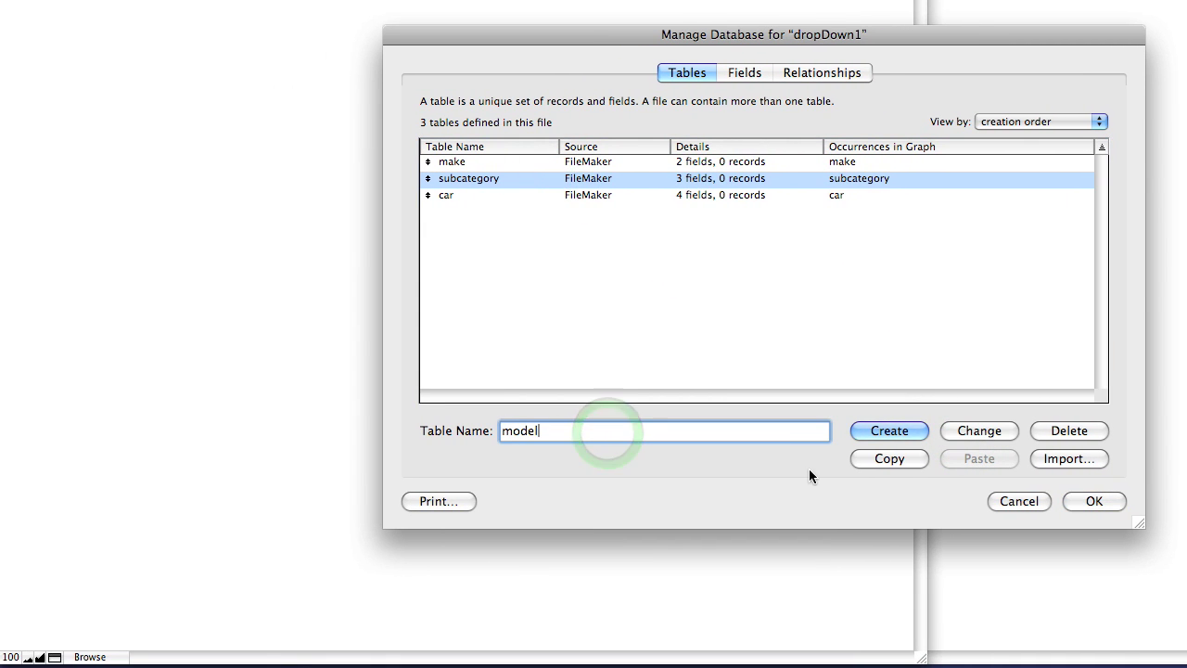
left_click(953, 431)
left_click(773, 341)
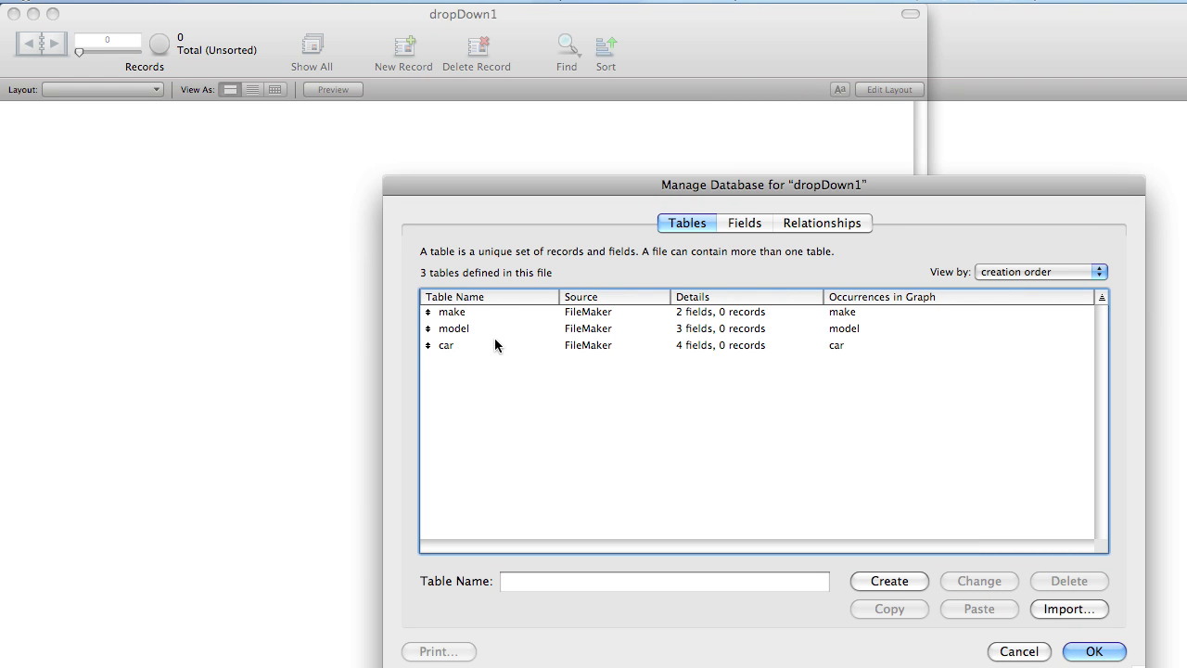
left_click(464, 346)
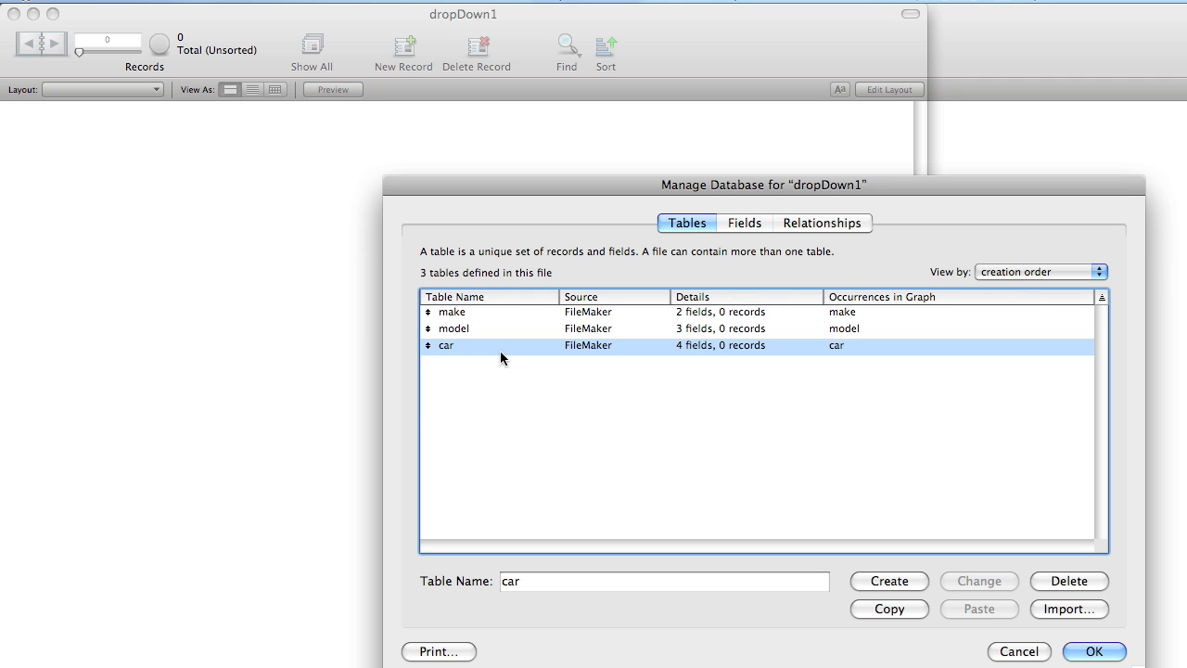
Step: In the relationships graph, enlarge the window and place car below make and model beside make
left_click(845, 225)
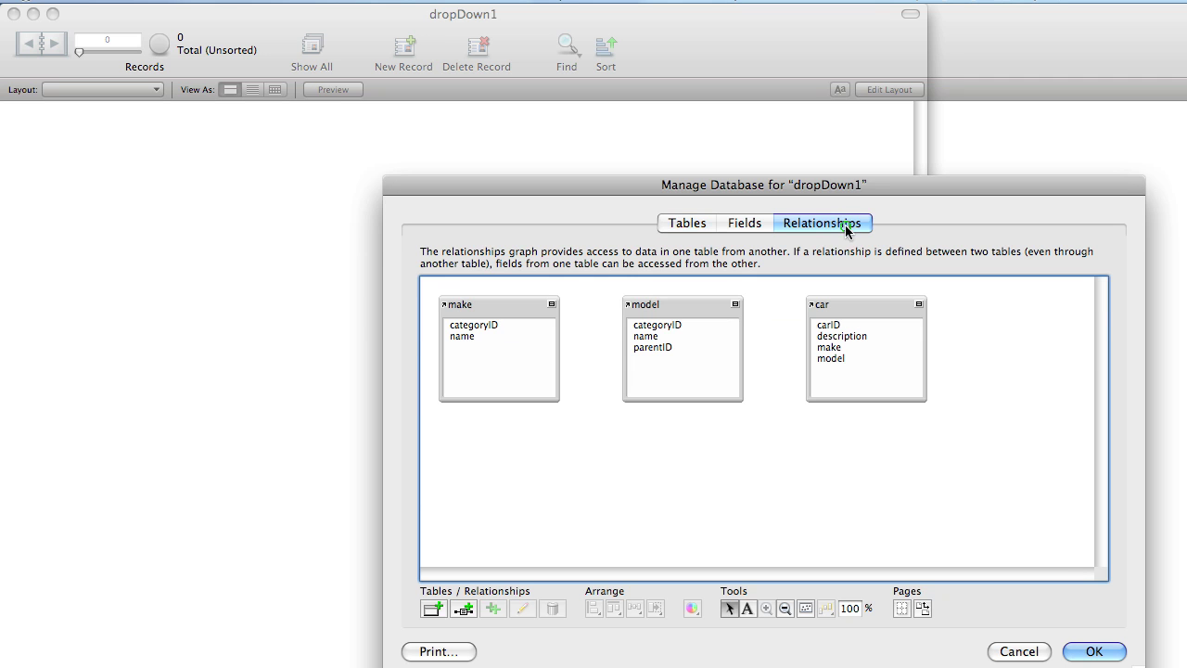
left_click_drag(870, 304, 527, 453)
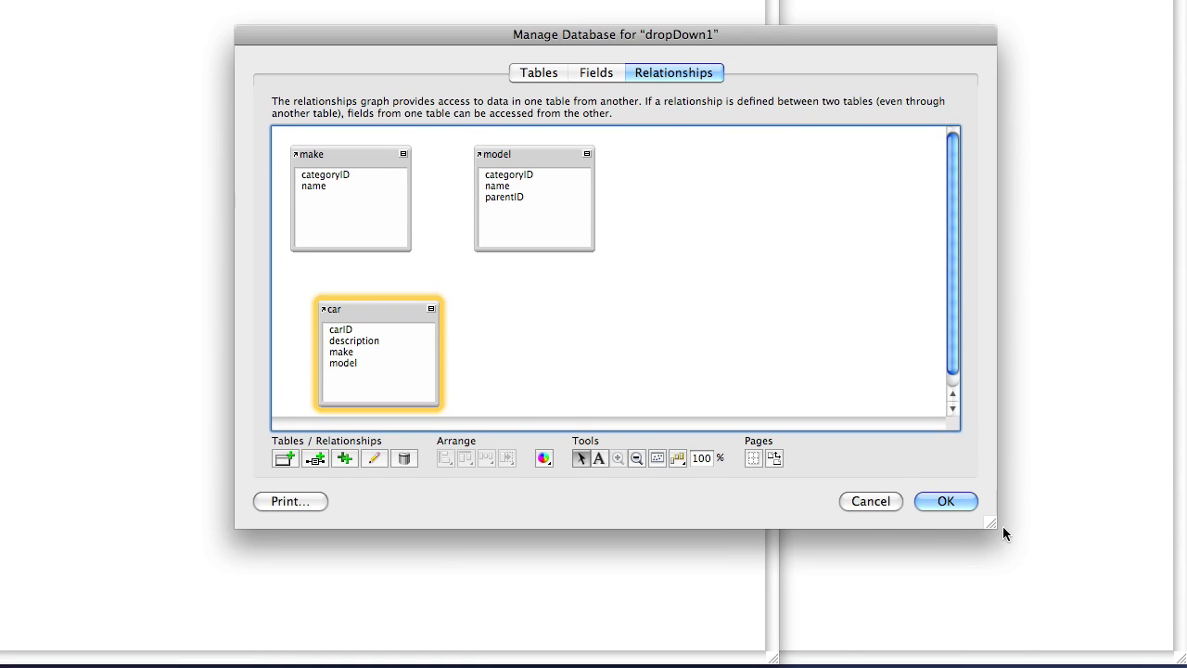
left_click_drag(994, 520, 1005, 604)
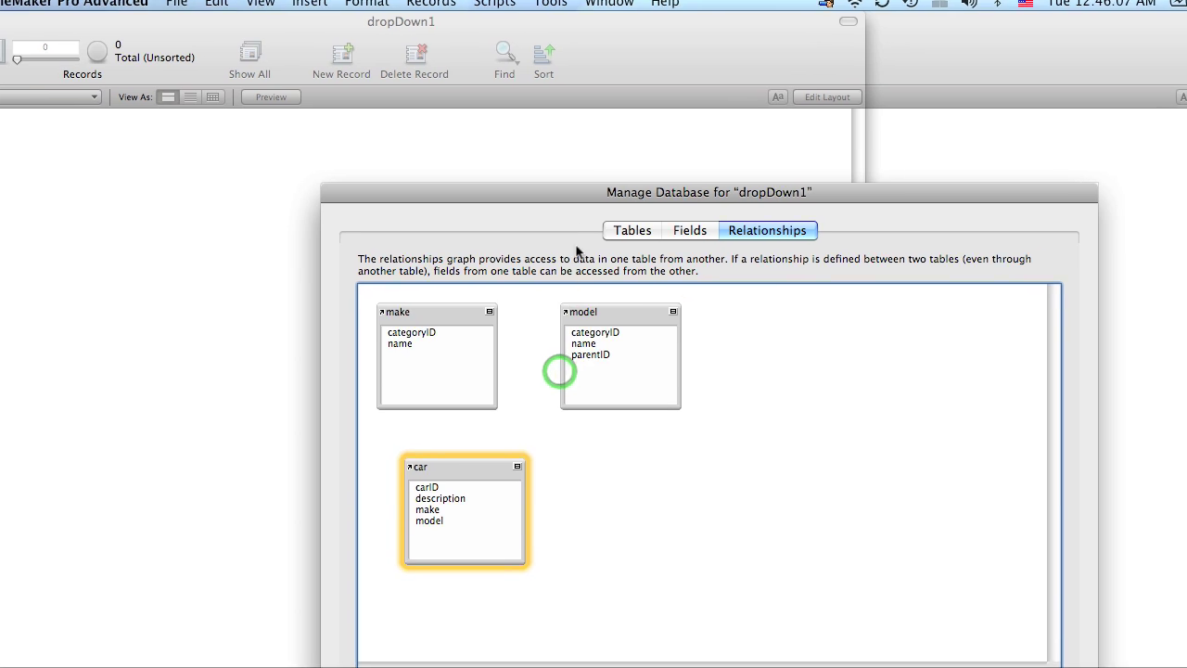
left_click_drag(562, 371, 595, 525)
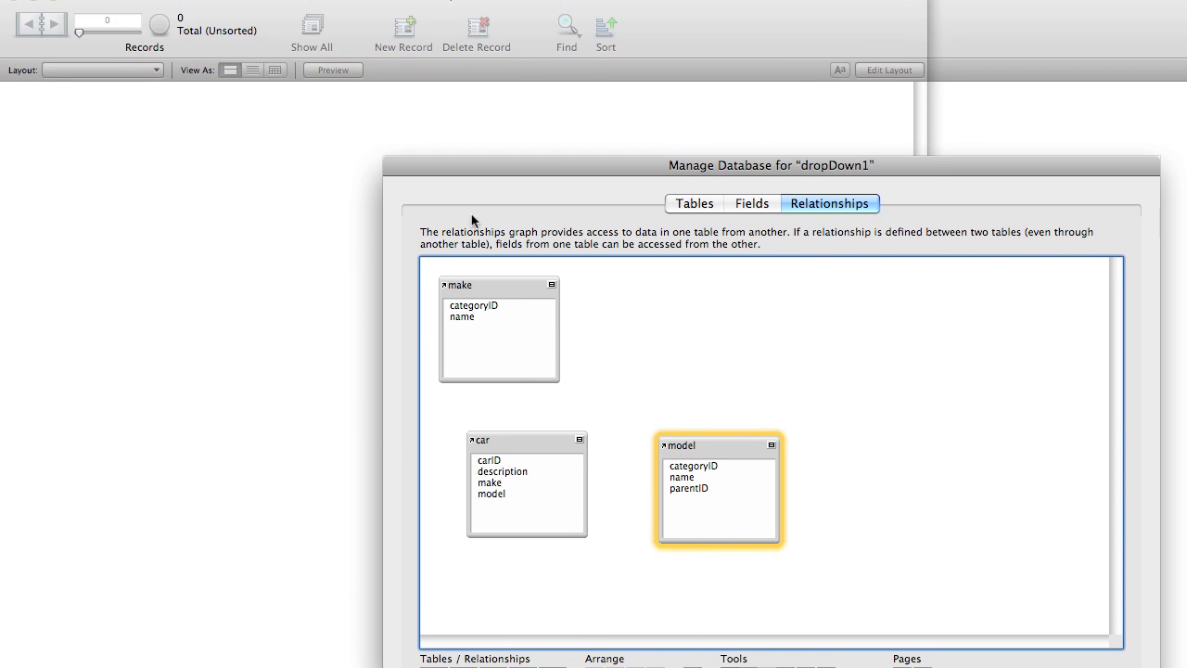
left_click(582, 402)
left_click_drag(621, 423, 586, 277)
Step: Link make::categoryID to model::parentID and reposition the model table
left_click(588, 340)
left_click_drag(607, 341, 488, 312)
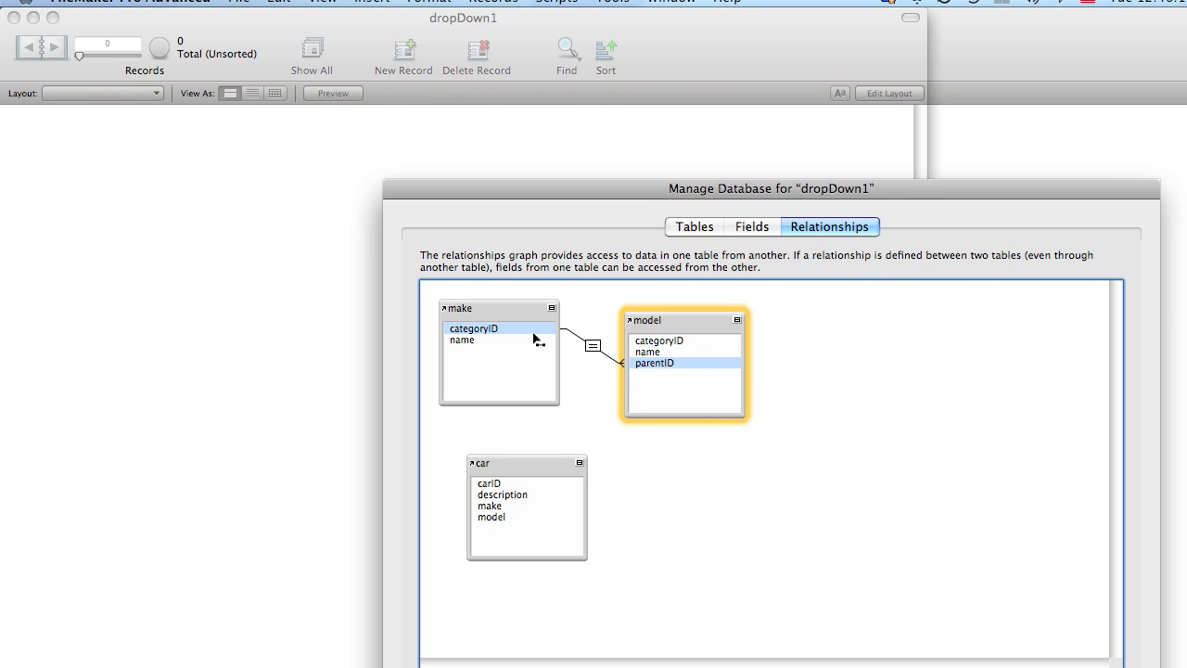
left_click_drag(533, 340, 533, 340)
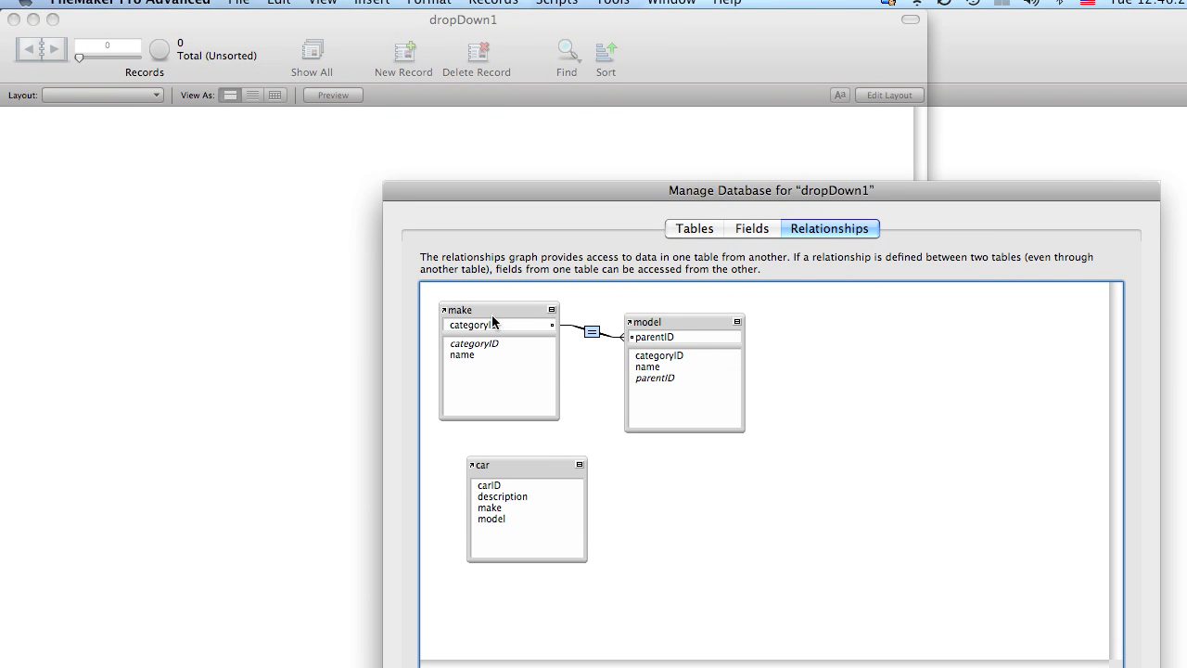
left_click_drag(678, 331, 710, 313)
left_click(679, 586)
Step: Add a second occurrence of the model table named carModel to the graph
left_click(717, 521)
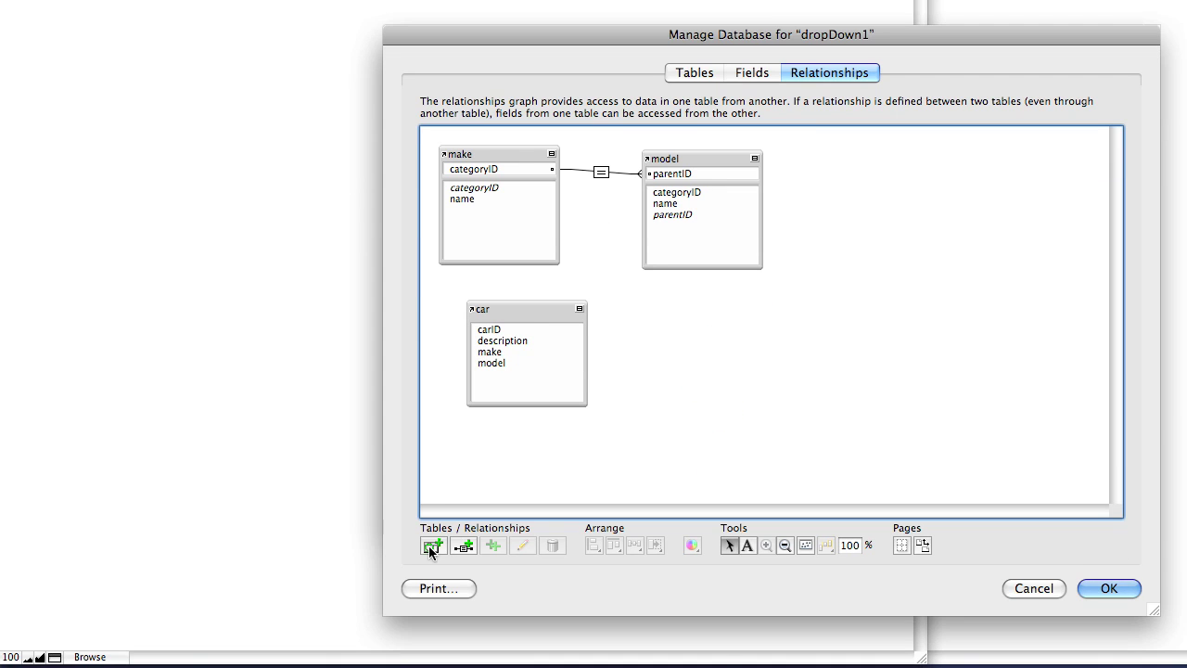
left_click(429, 545)
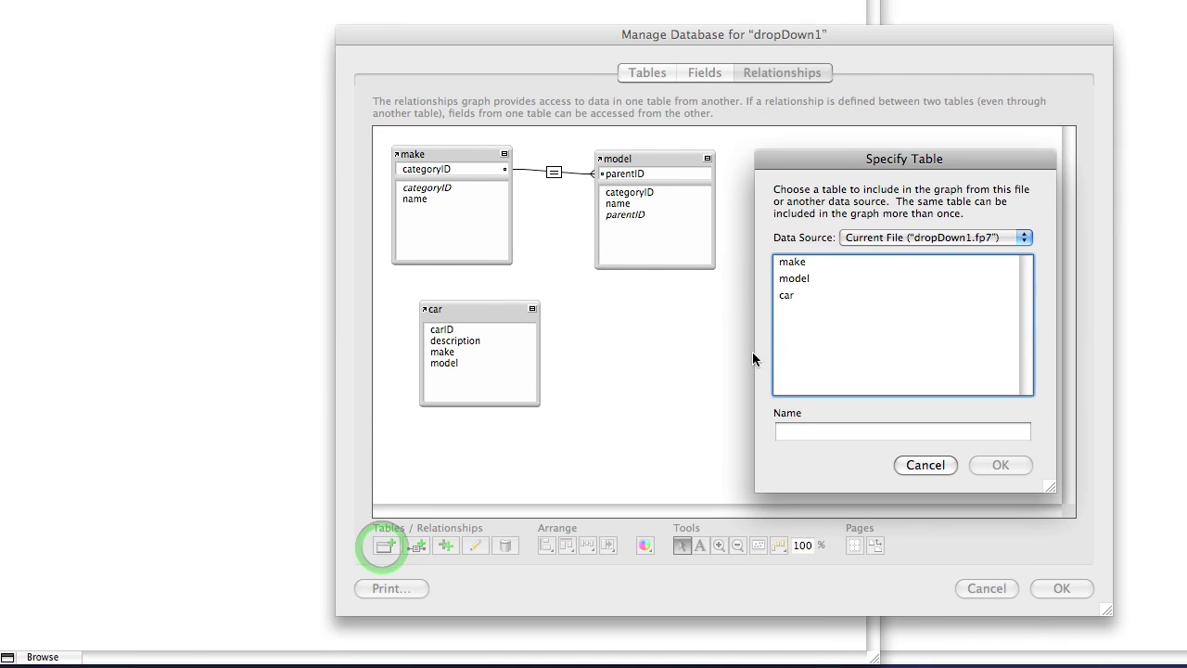
left_click(694, 318)
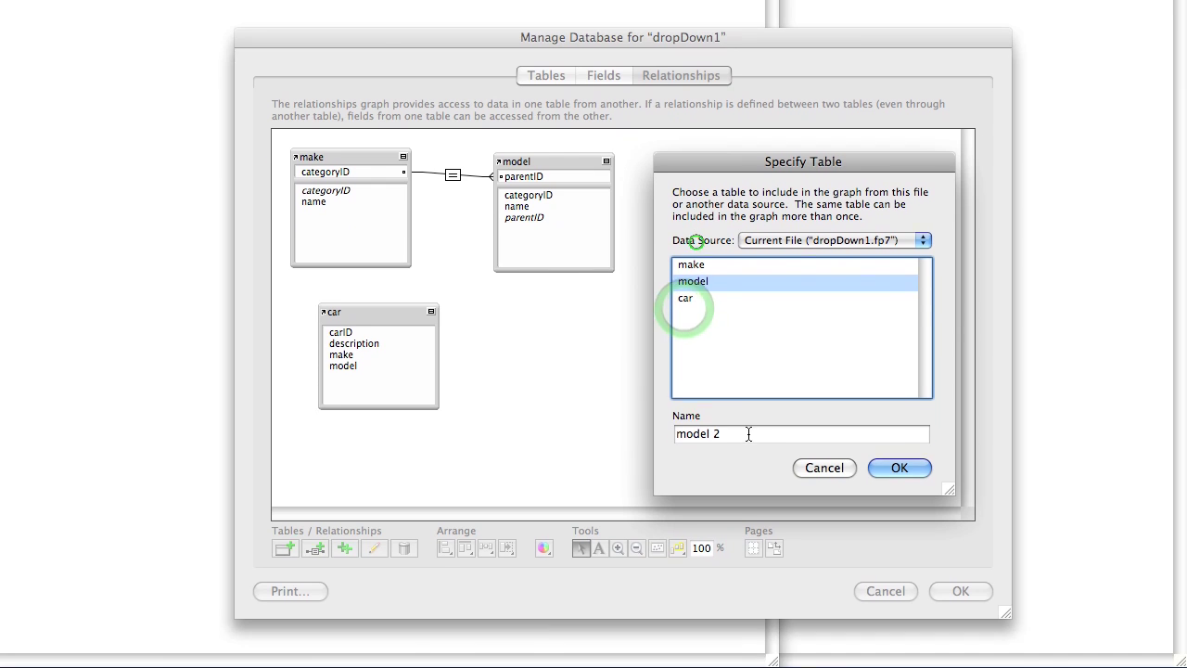
left_click_drag(750, 461, 618, 449)
type("carModel")
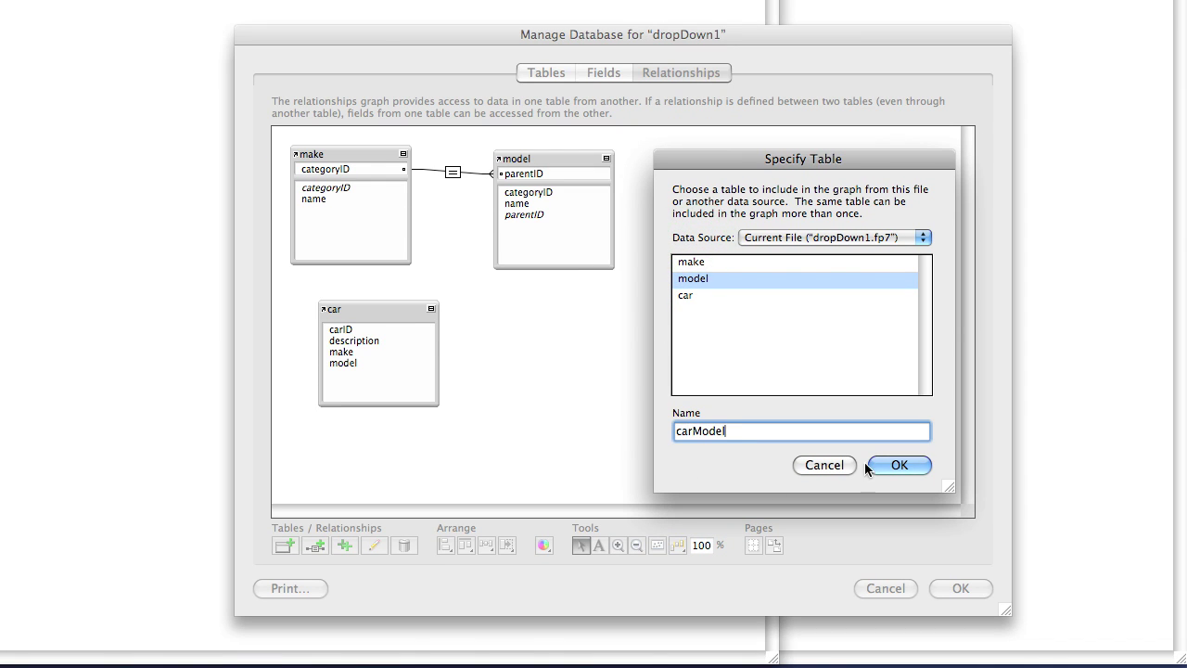
left_click(901, 466)
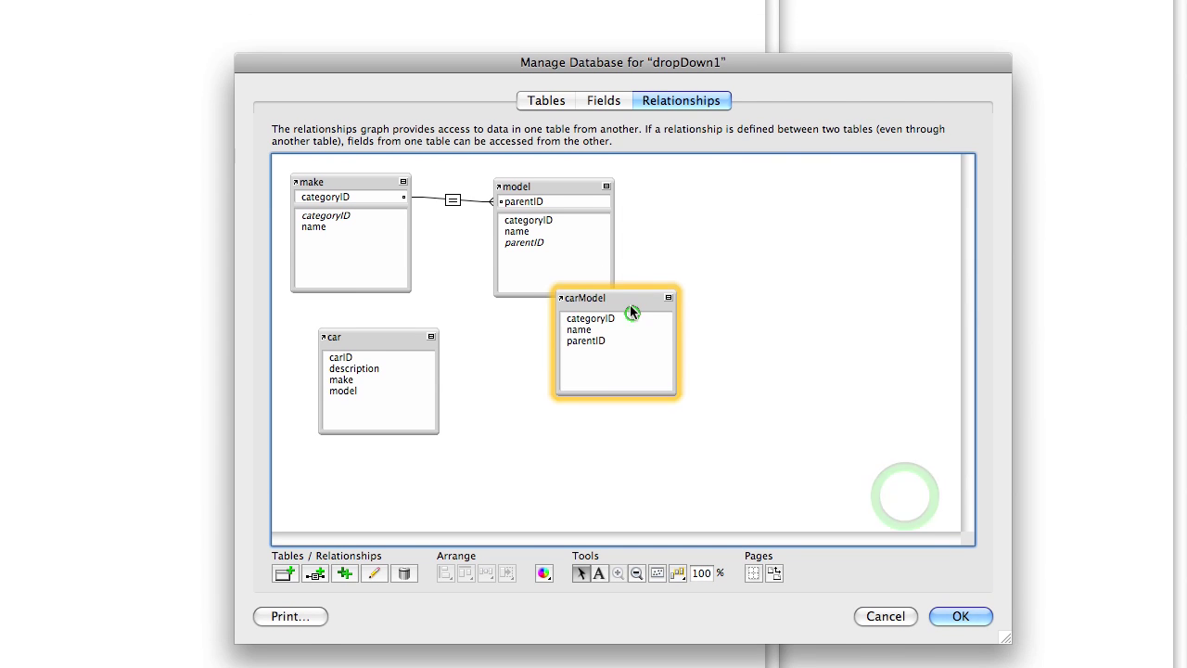
Step: Relate carModel::parentID to car::make and position carModel beside car
left_click_drag(632, 285, 579, 341)
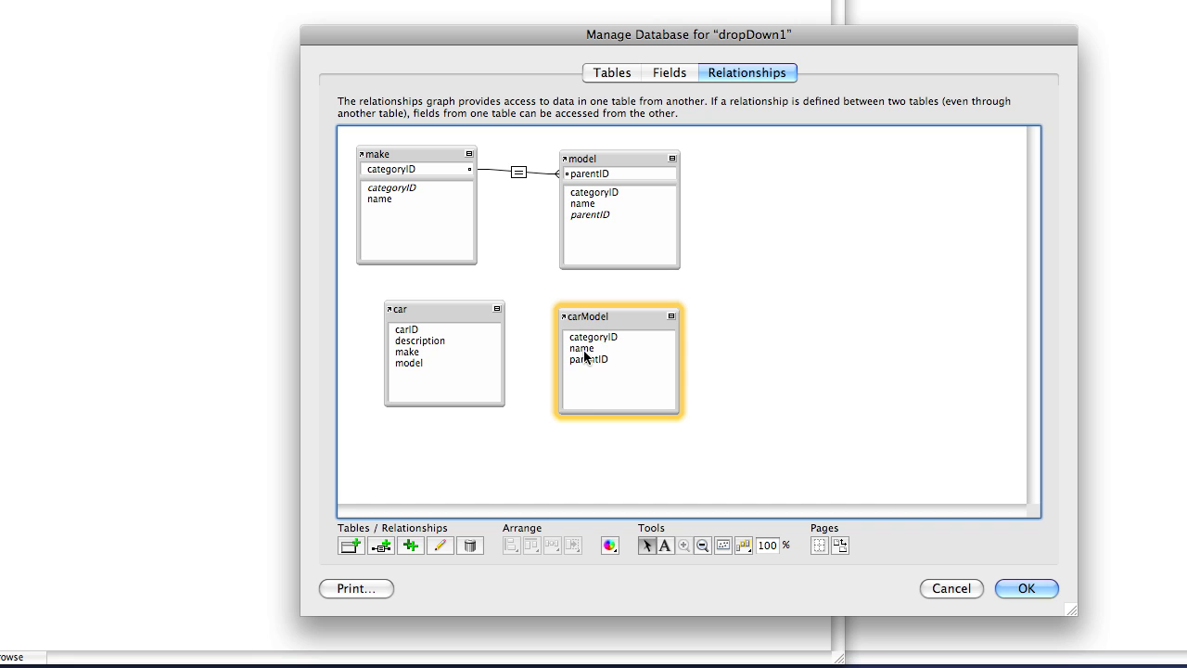
left_click_drag(586, 361, 471, 357)
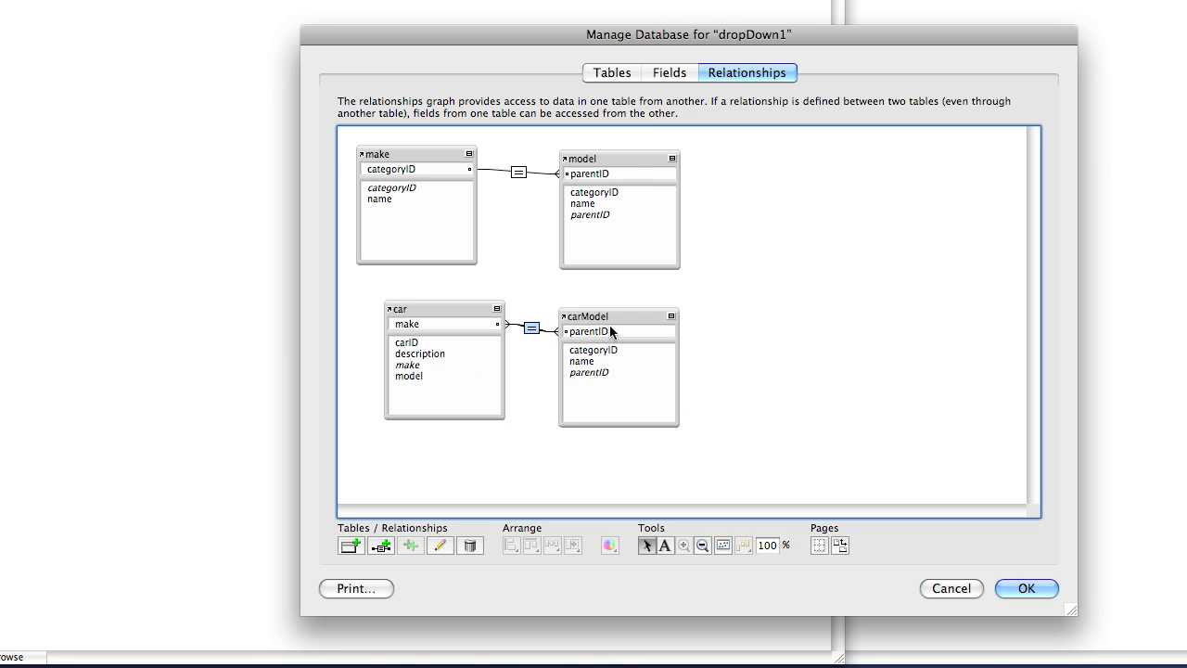
left_click_drag(636, 318, 660, 325)
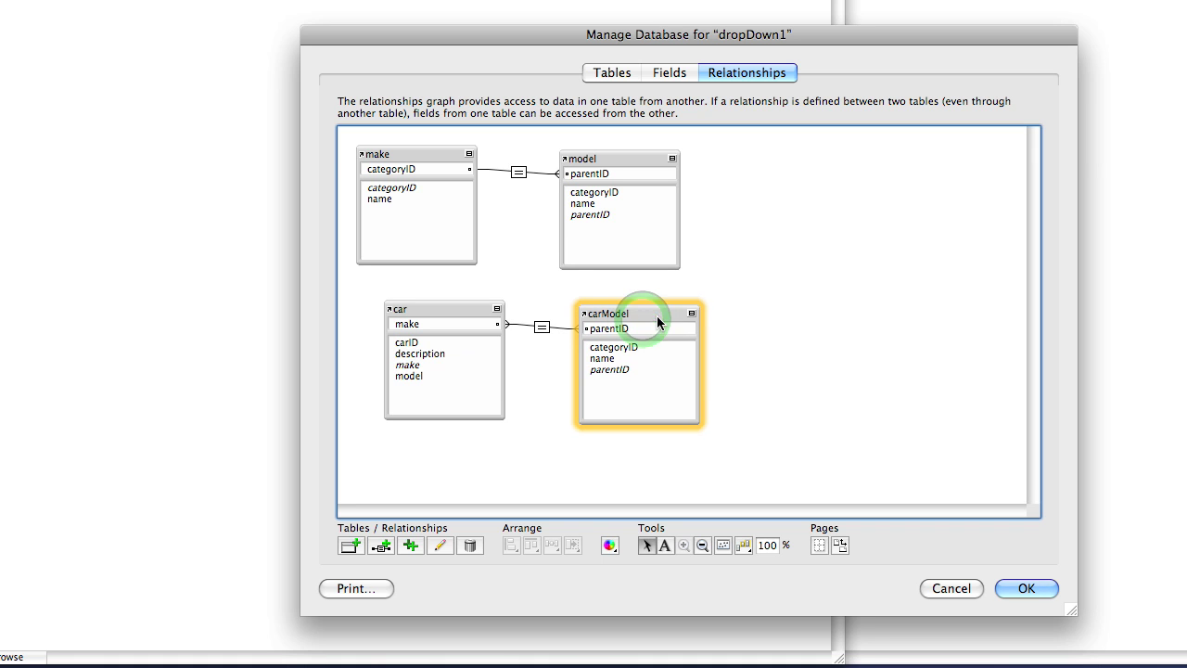
left_click(729, 321)
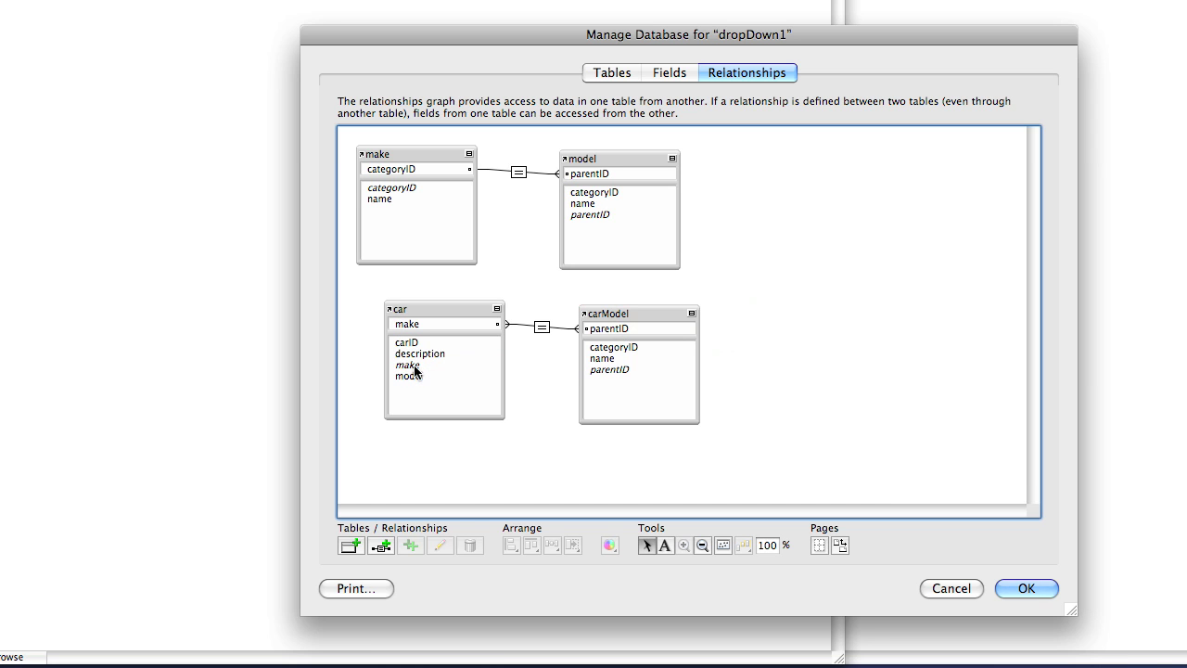
mouse_move(649, 311)
left_mouse_down()
mouse_move(626, 303)
mouse_move(664, 318)
mouse_move(642, 308)
left_mouse_up()
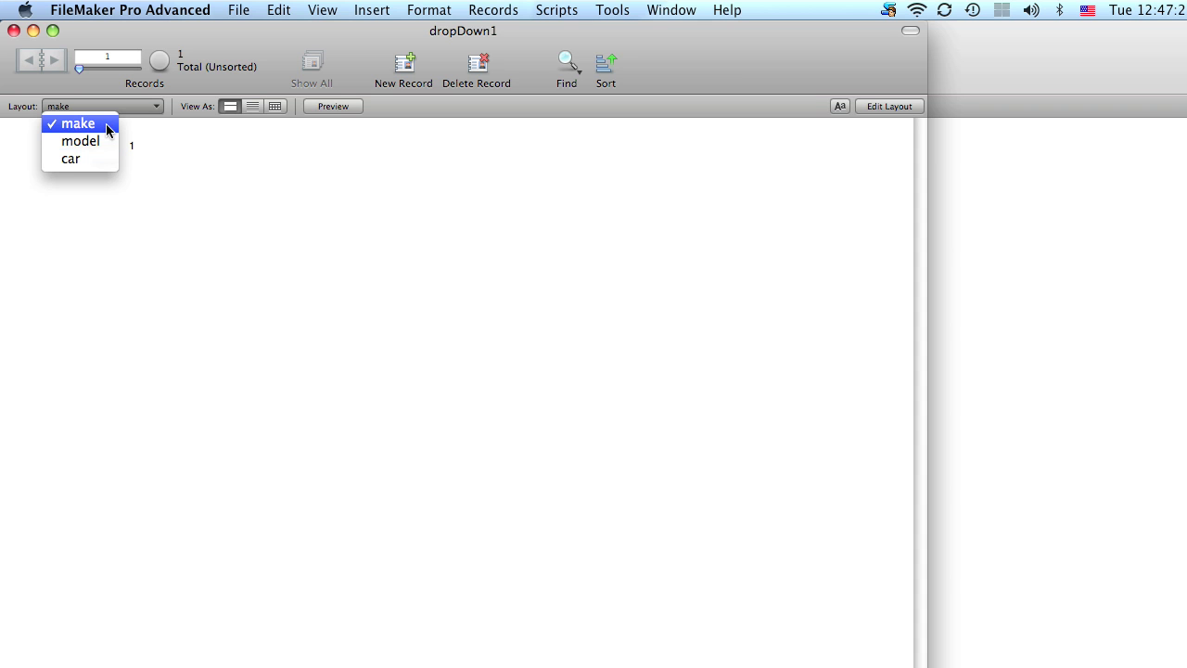
Step: On the make layout, add new make records Mercedes, Toyota and Ford after BMW
left_click(102, 133)
left_click(162, 160)
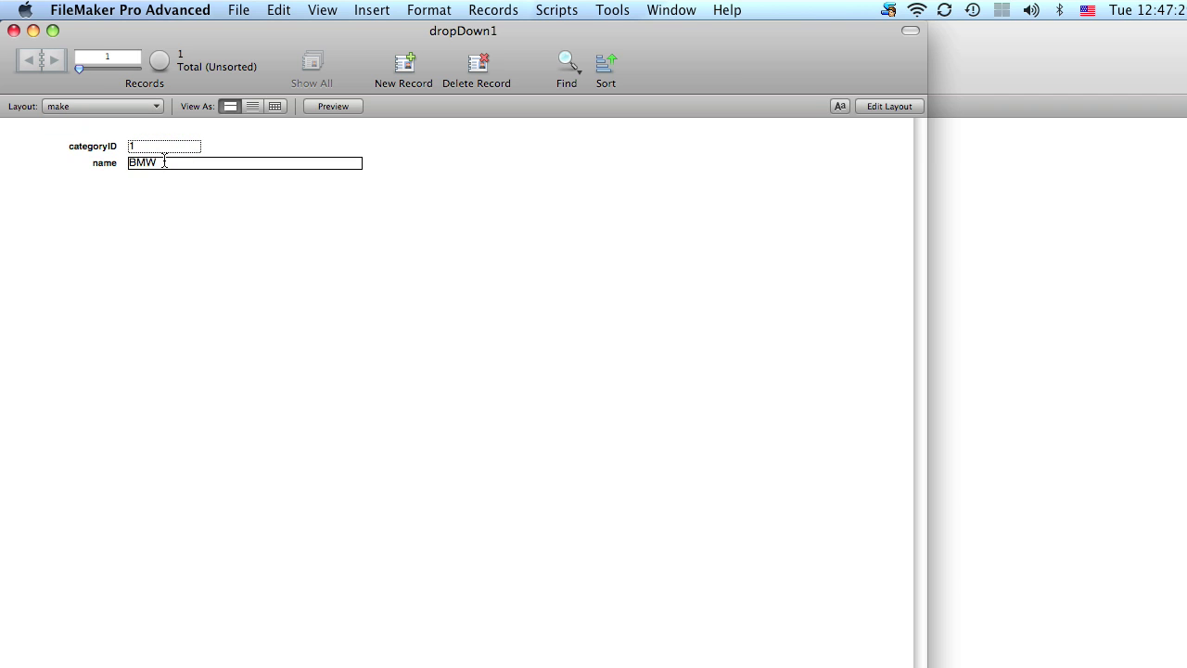
key("super+n")
key("BackSpace")
left_click(164, 164)
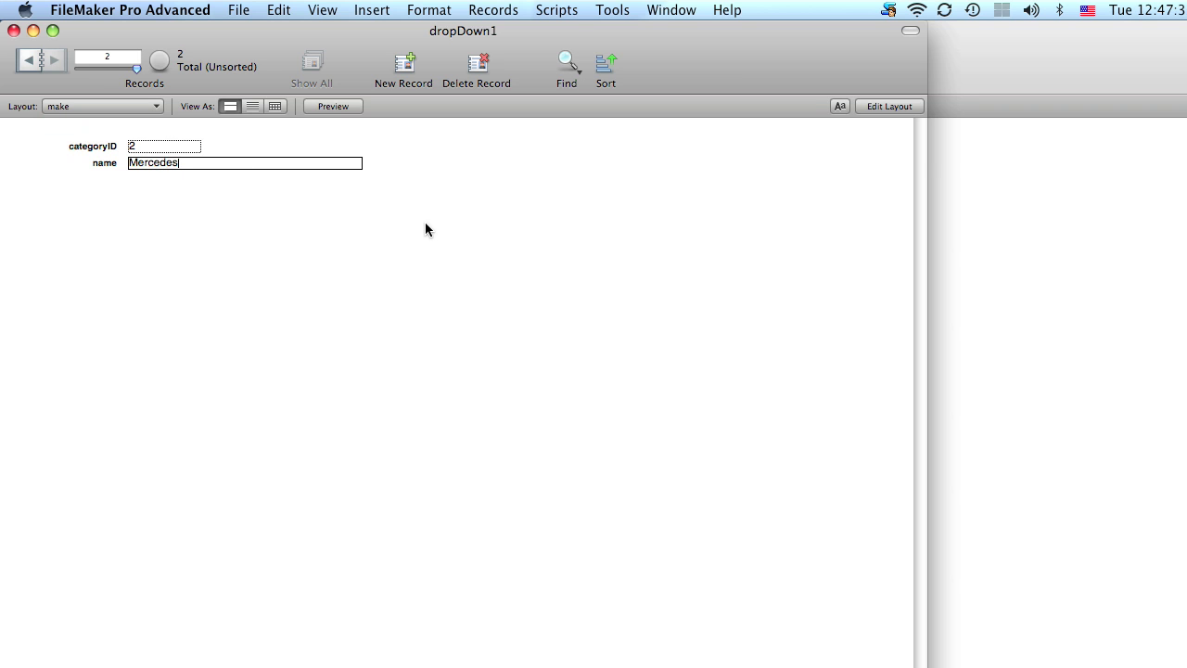
key("super+n")
type("Toyota")
key("super+n")
left_click(426, 229)
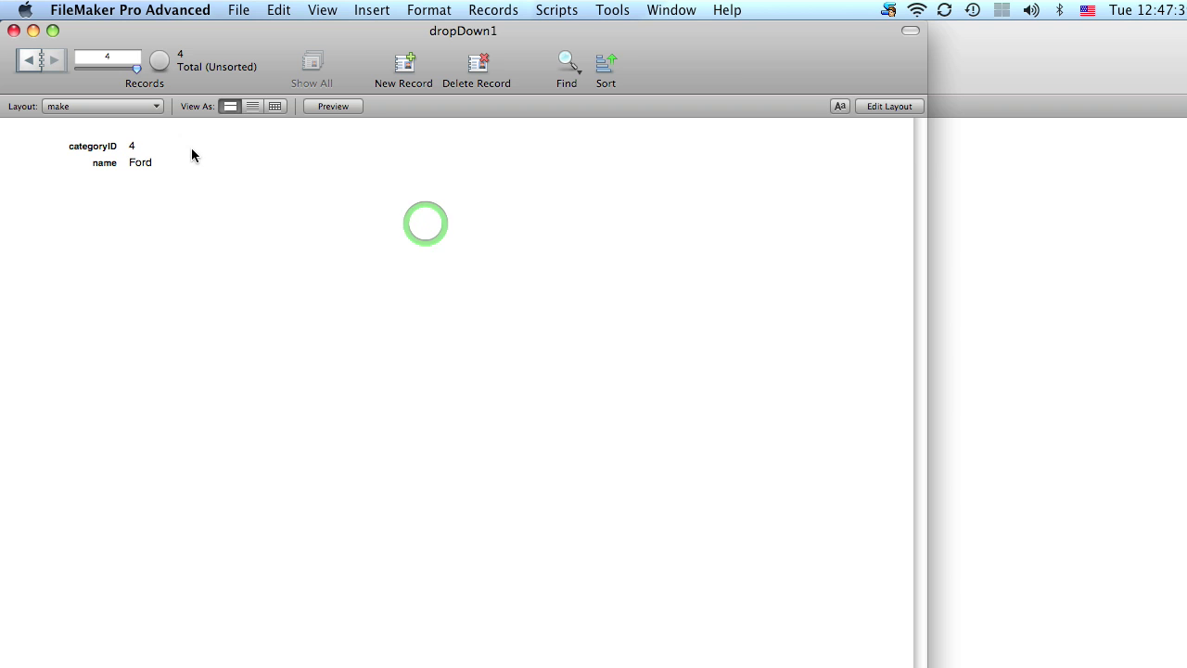
left_click(148, 106)
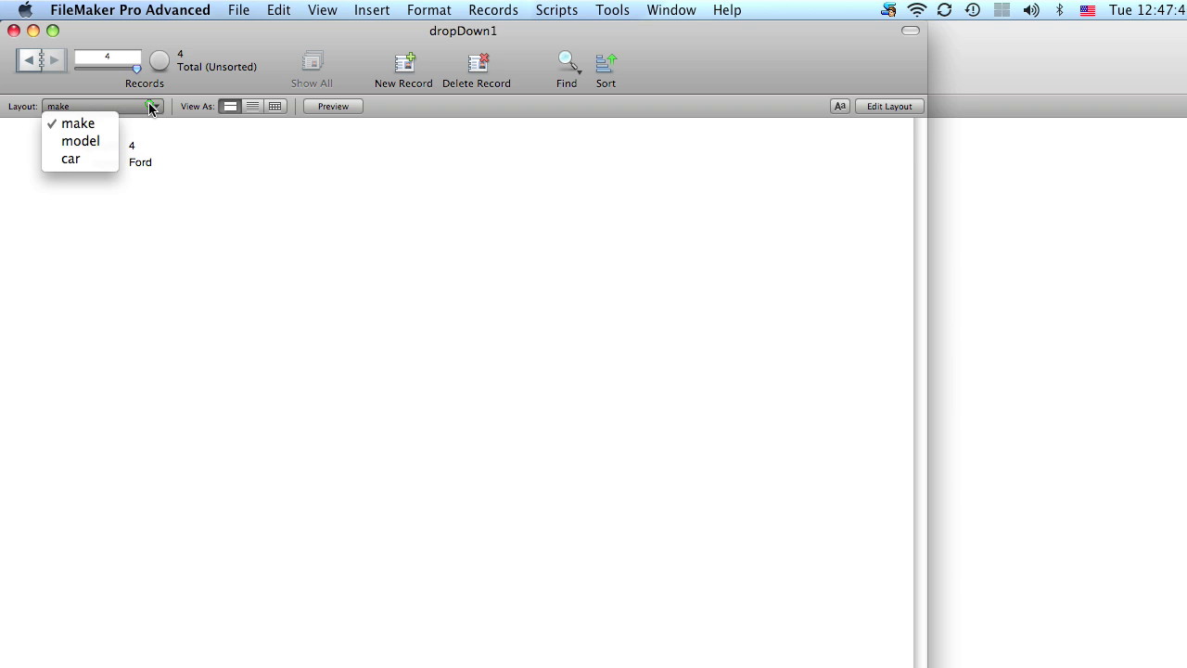
Step: In Layout mode for model, stretch parentID to the name field's width and display it as a Pop-up Menu
left_click(102, 142)
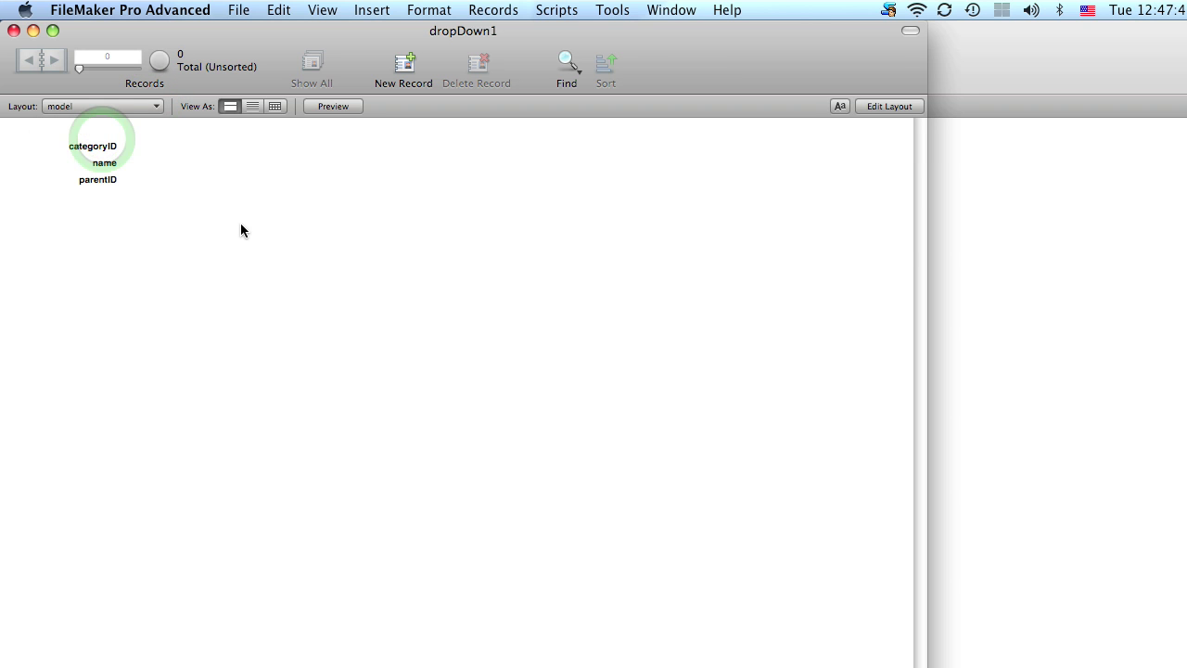
key("super+l")
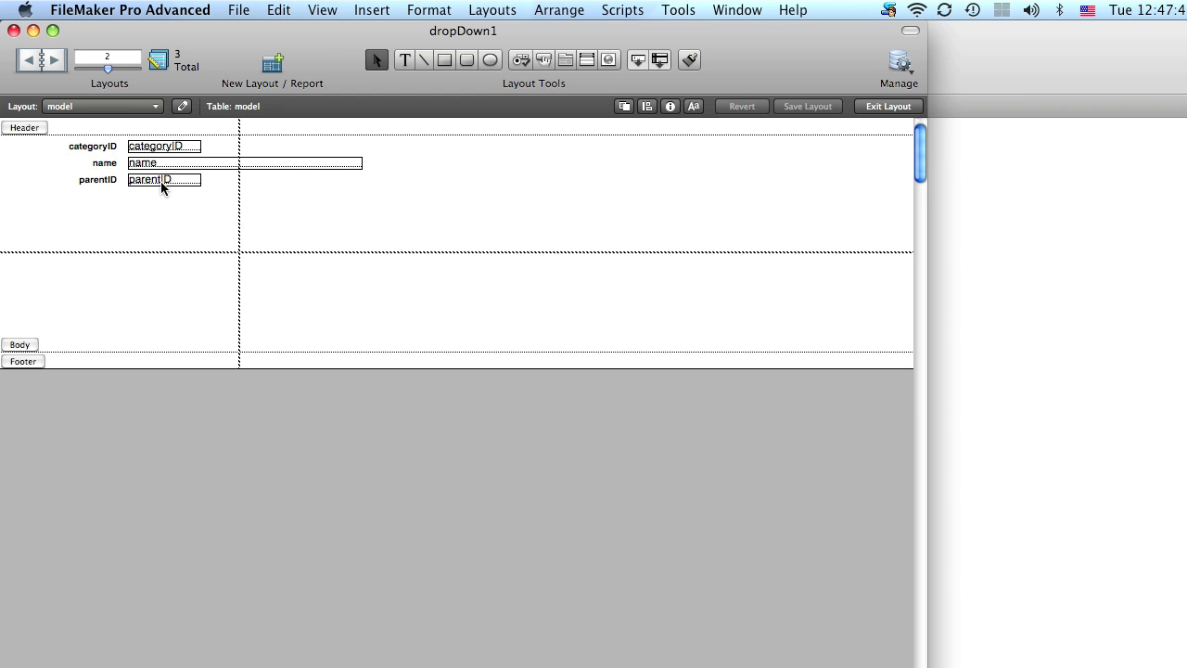
left_click_drag(198, 184, 364, 185)
double_click(259, 182)
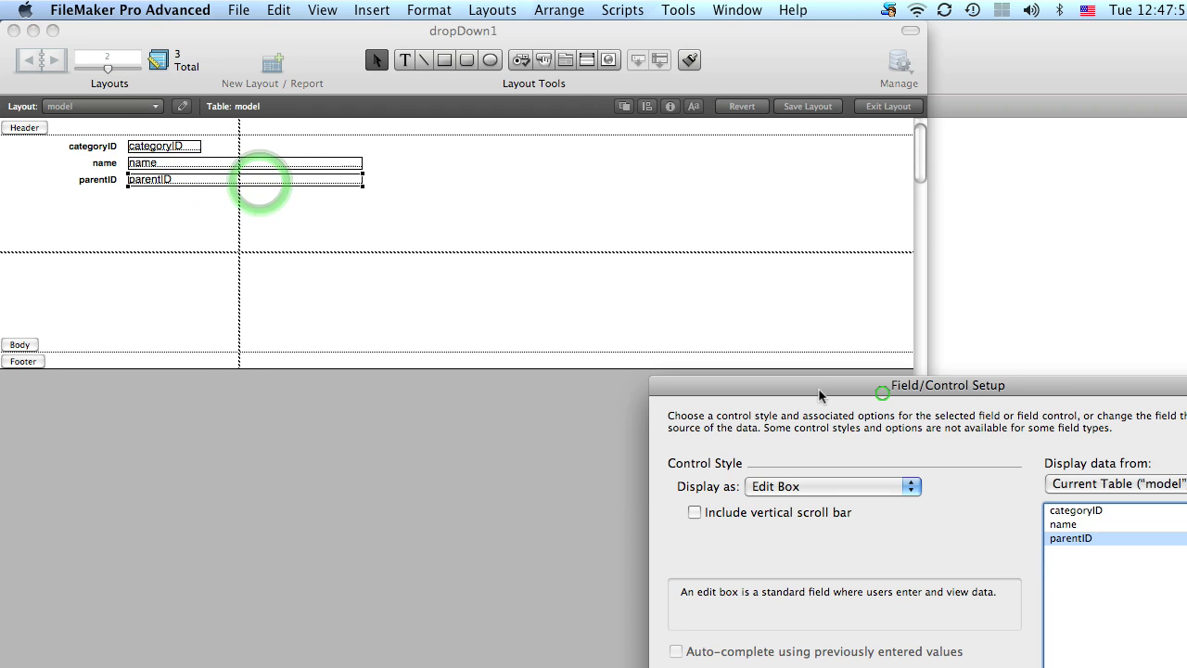
left_click_drag(848, 381, 440, 206)
left_click(300, 298)
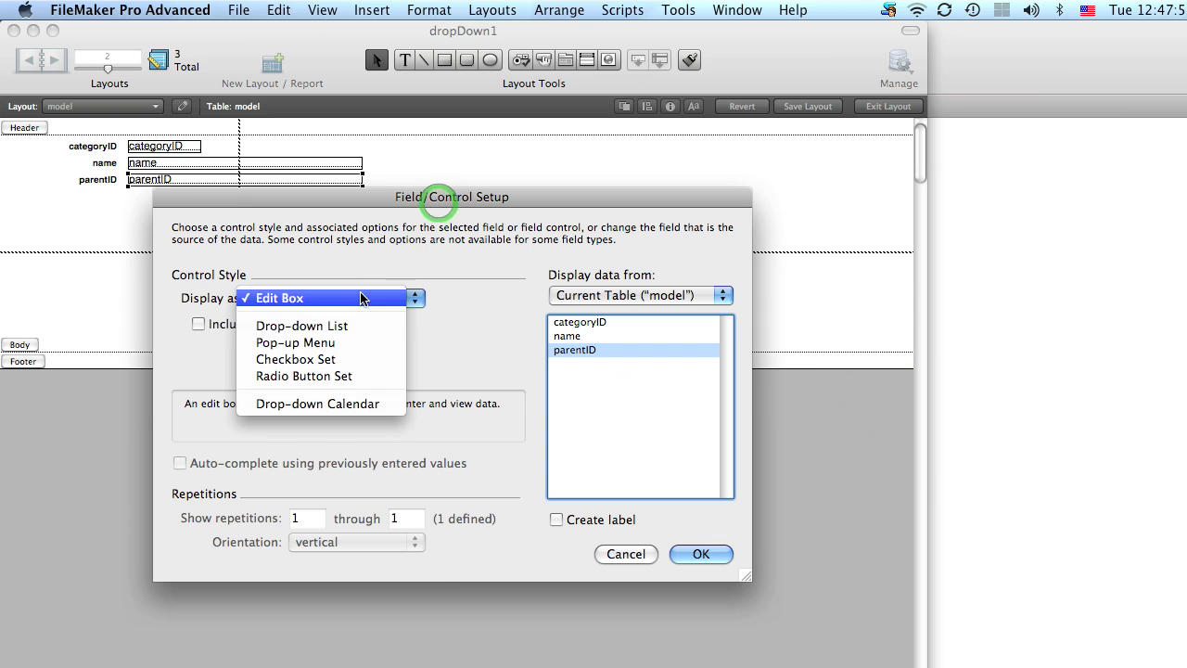
left_click(365, 343)
left_click(360, 320)
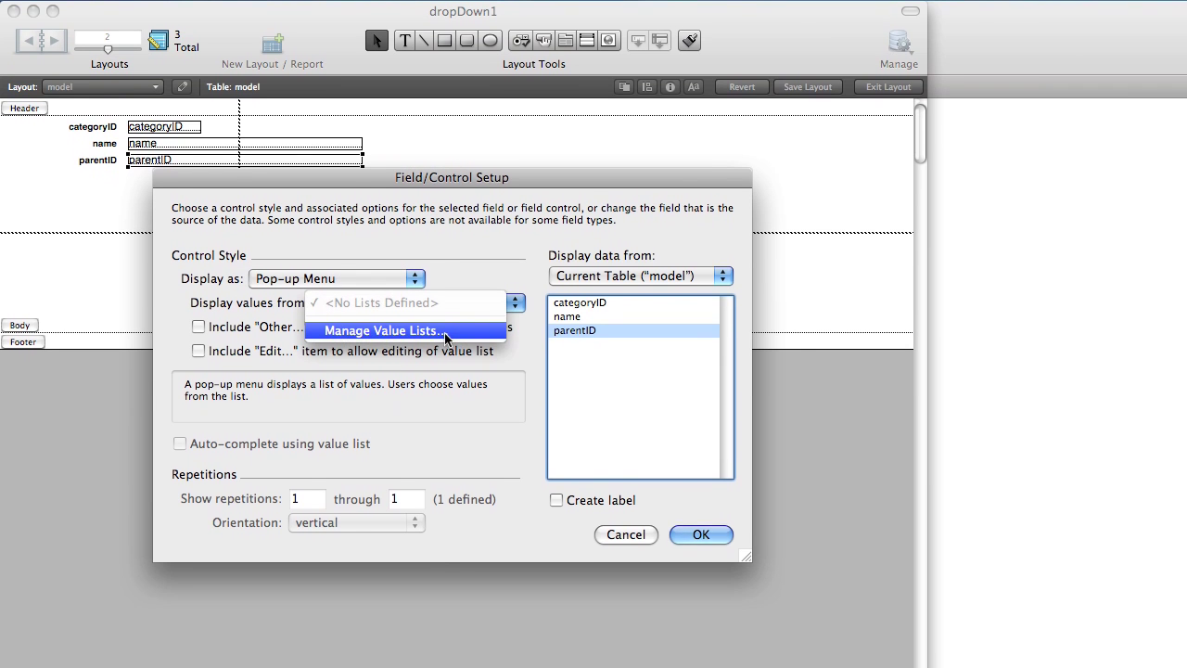
Step: Create a new value list named 'make'
left_click(439, 332)
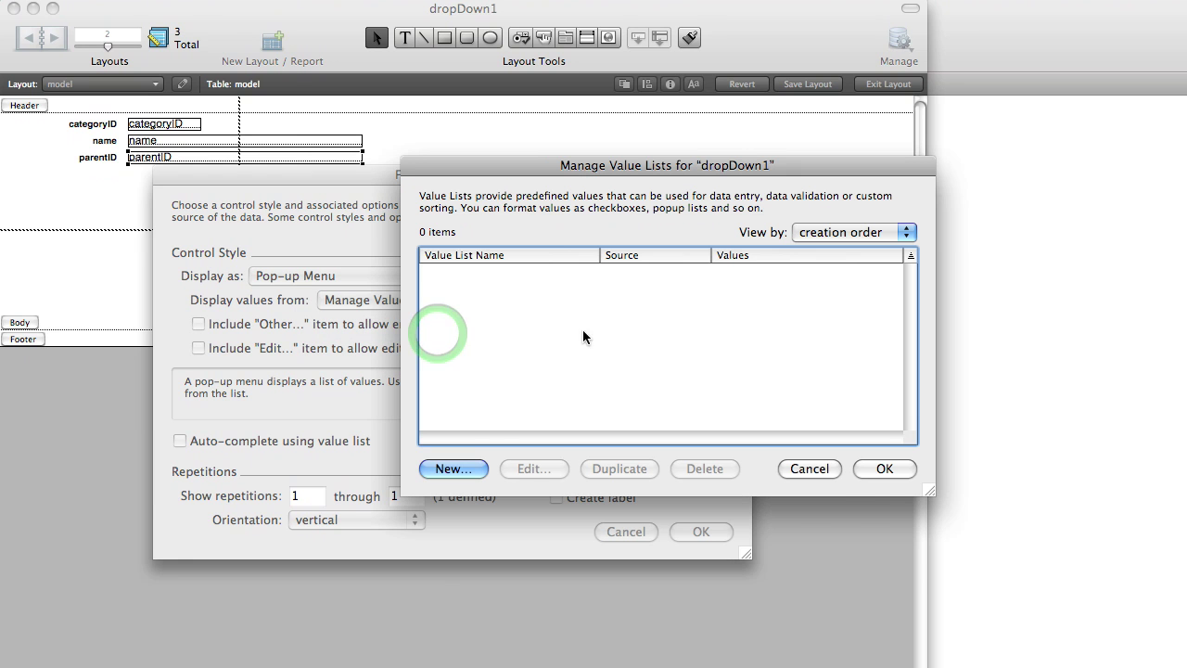
left_click(468, 469)
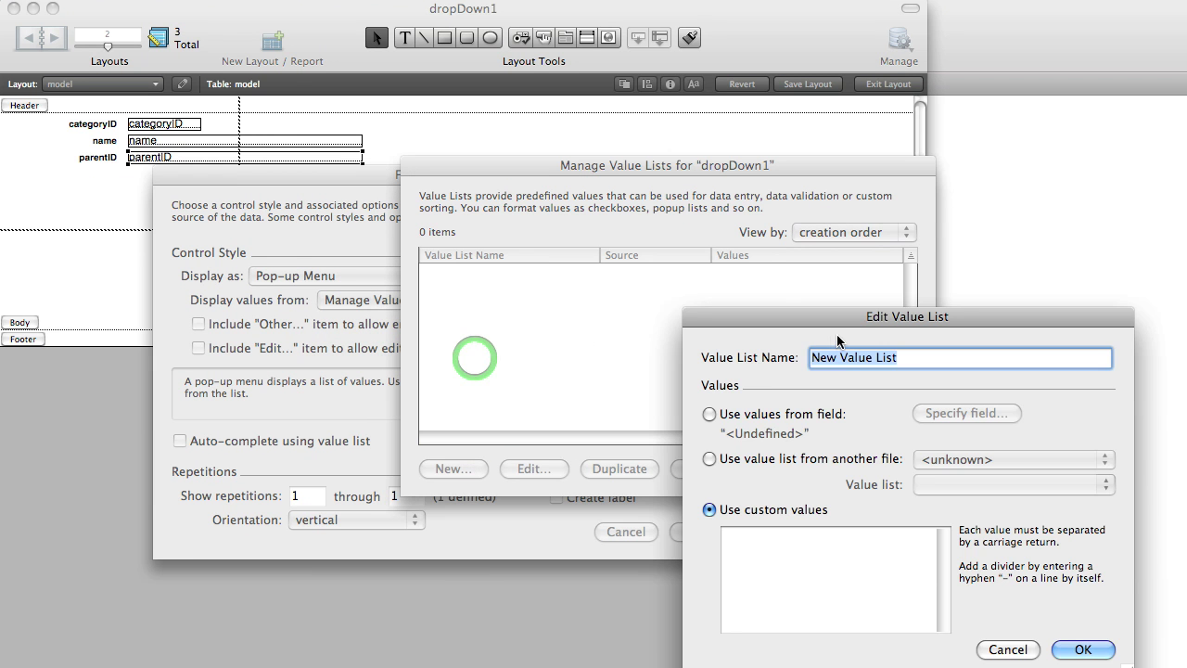
left_click_drag(852, 322, 494, 283)
type("m")
key("BackSpace")
type("make")
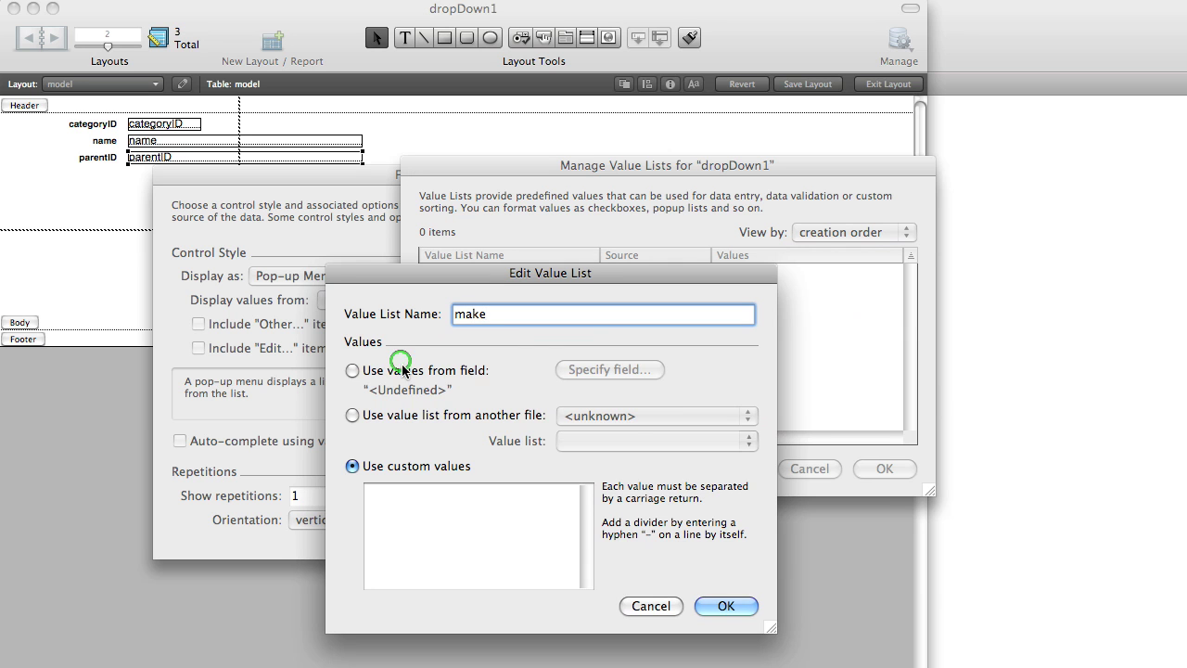
Step: Draw its values from the make table's categoryID and name fields, showing only names, then close the dialogs
left_click(461, 370)
left_click(524, 224)
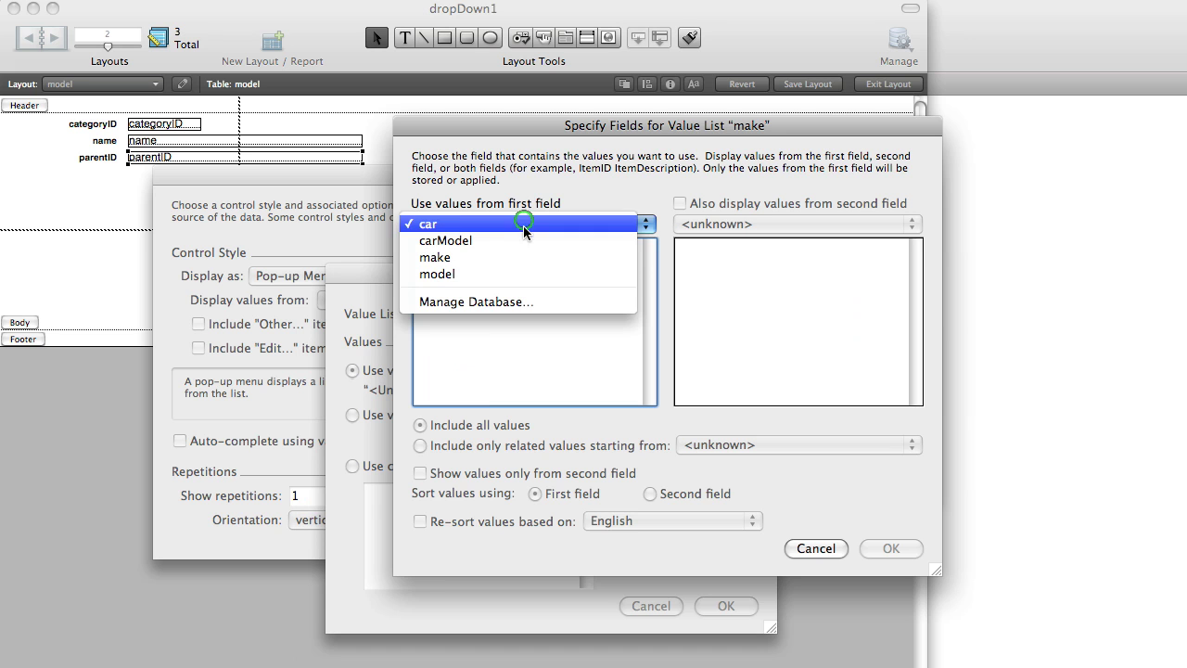
left_click(521, 258)
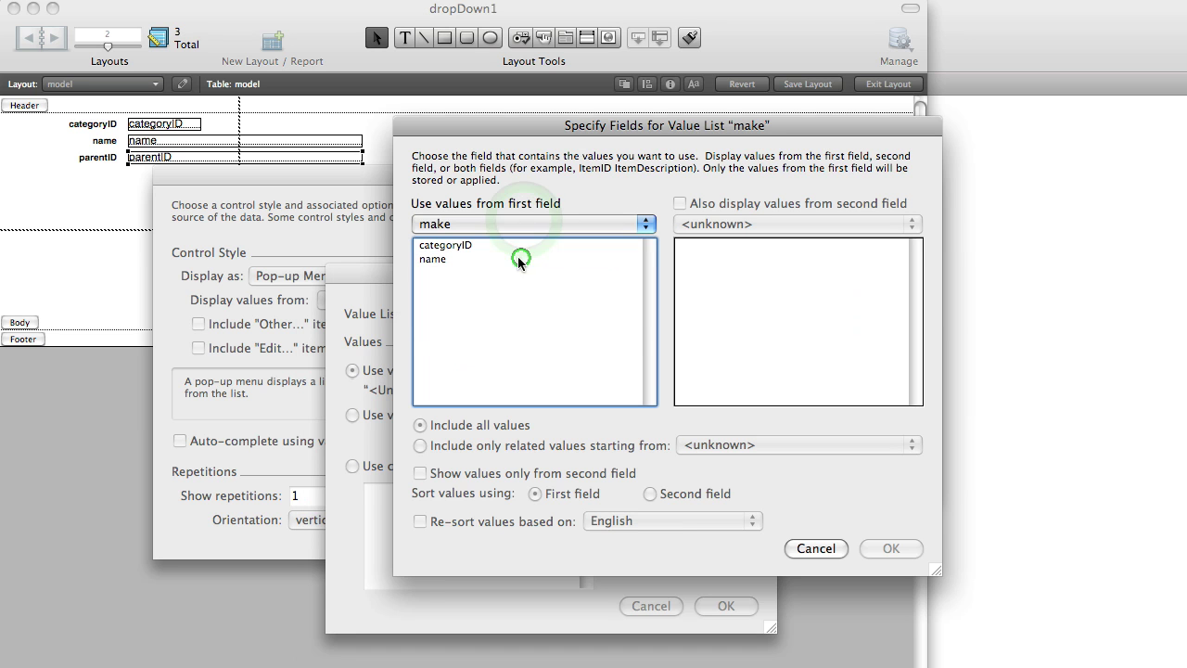
left_click(448, 247)
left_click(448, 249)
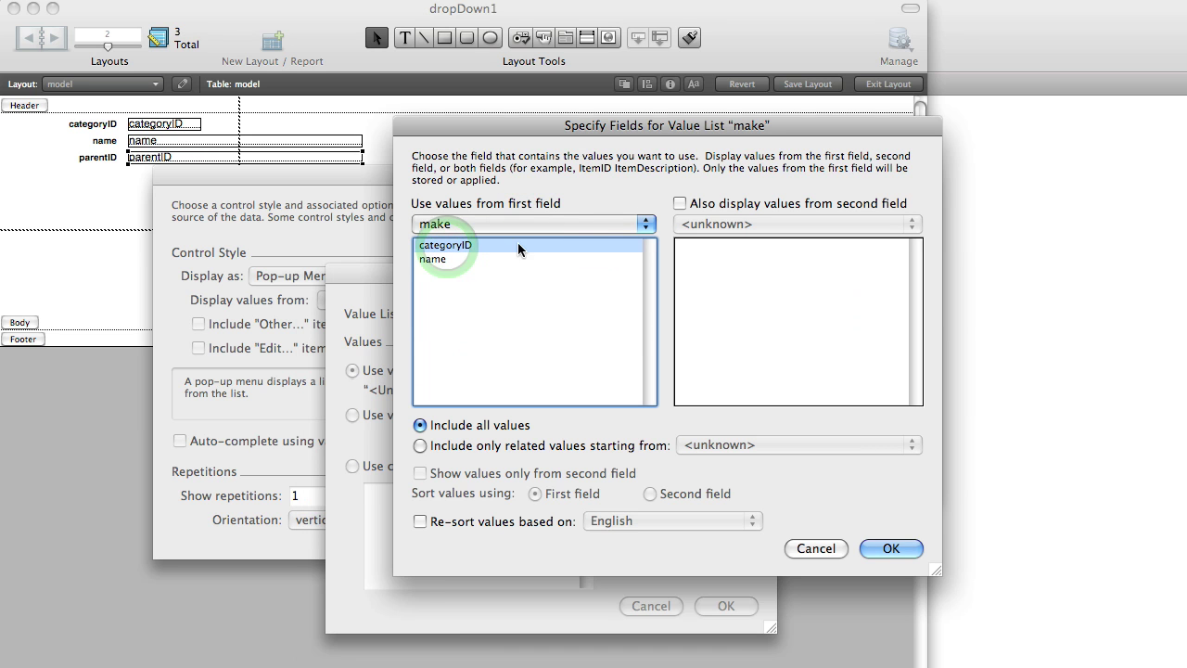
left_click(745, 204)
left_click(700, 258)
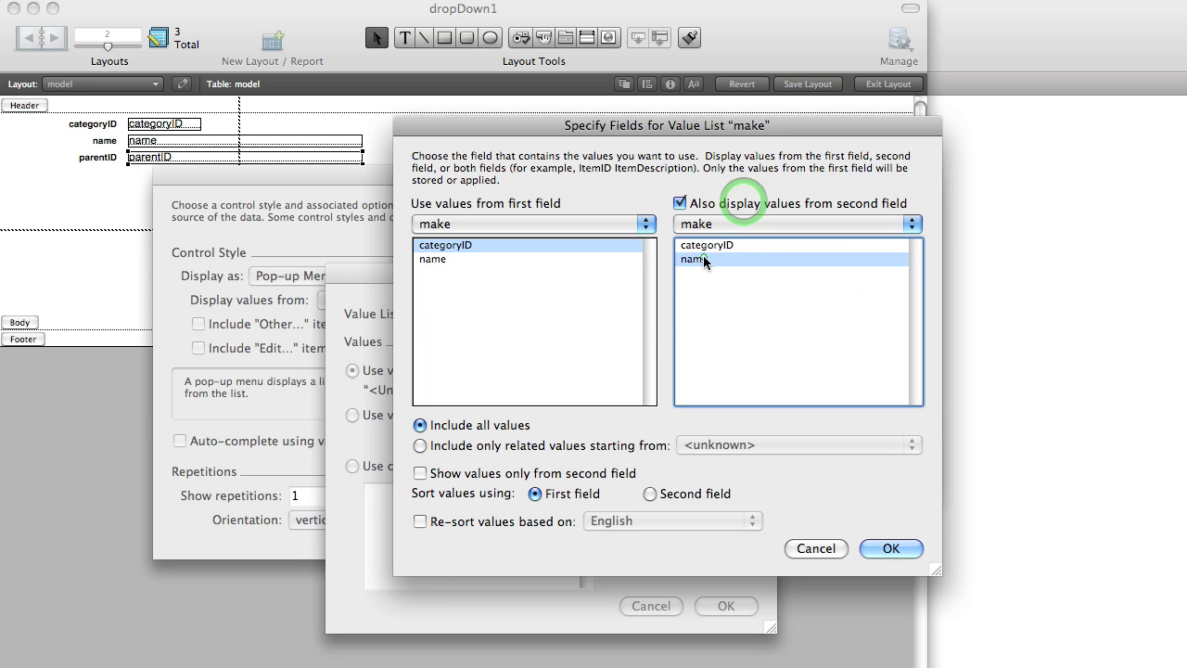
left_click(600, 474)
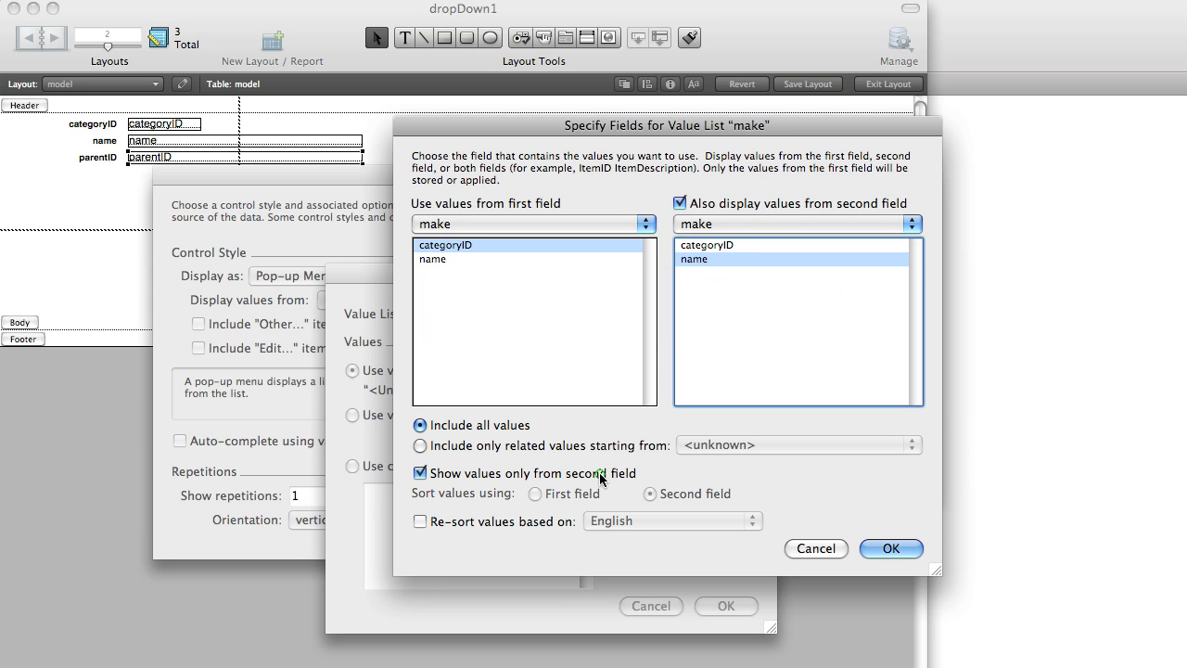
left_click(900, 546)
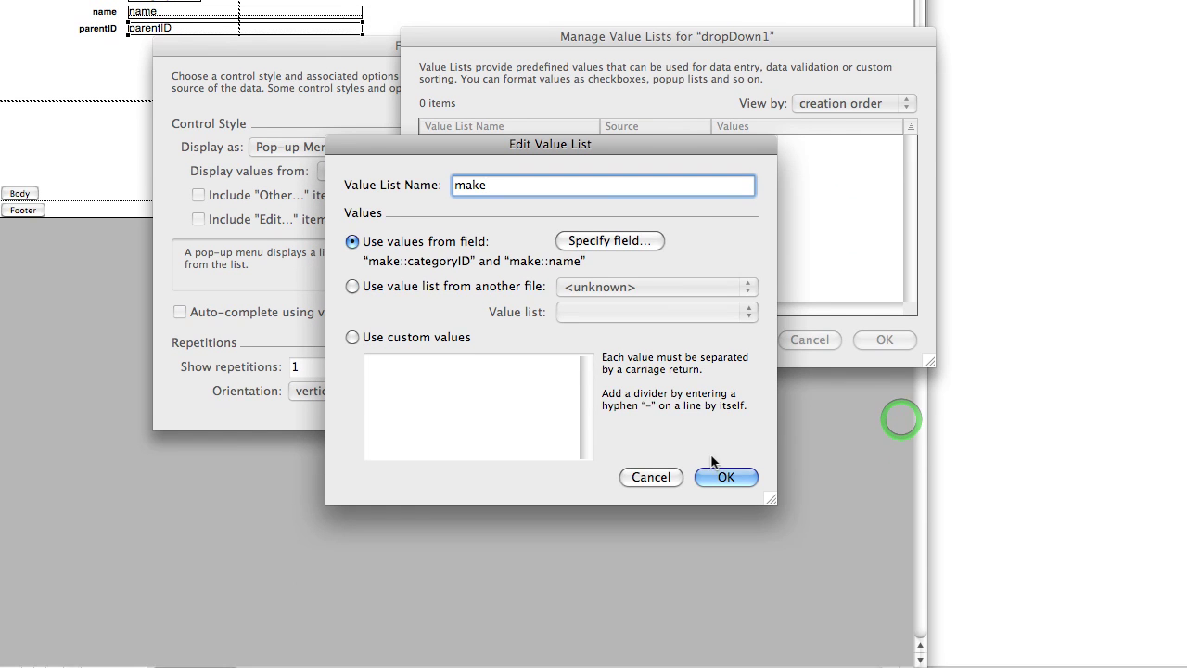
left_click(789, 604)
left_click(723, 318)
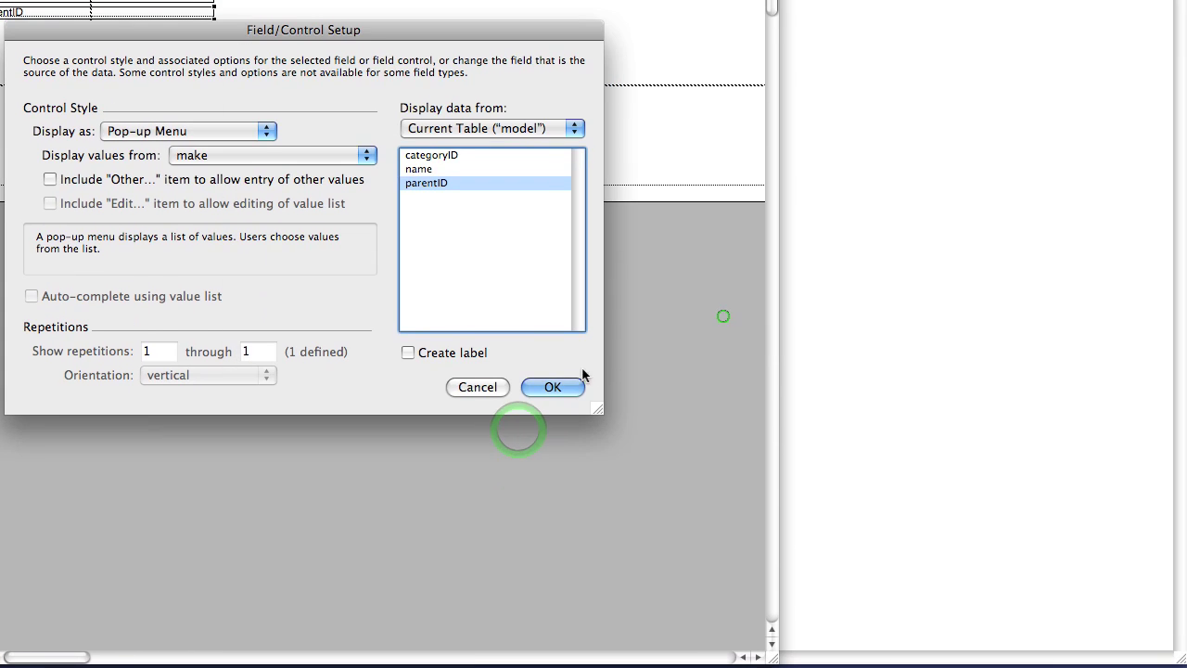
key("Return")
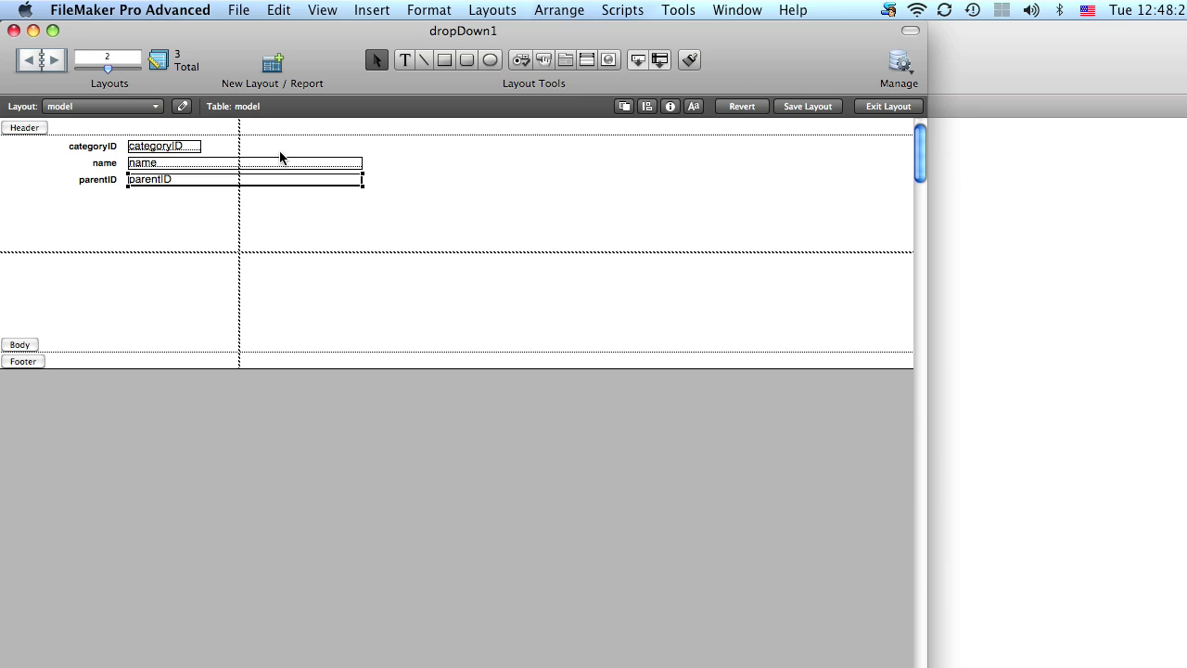
Step: Switch to Browse mode and add BMW model records 350i and 550i
key("super+b")
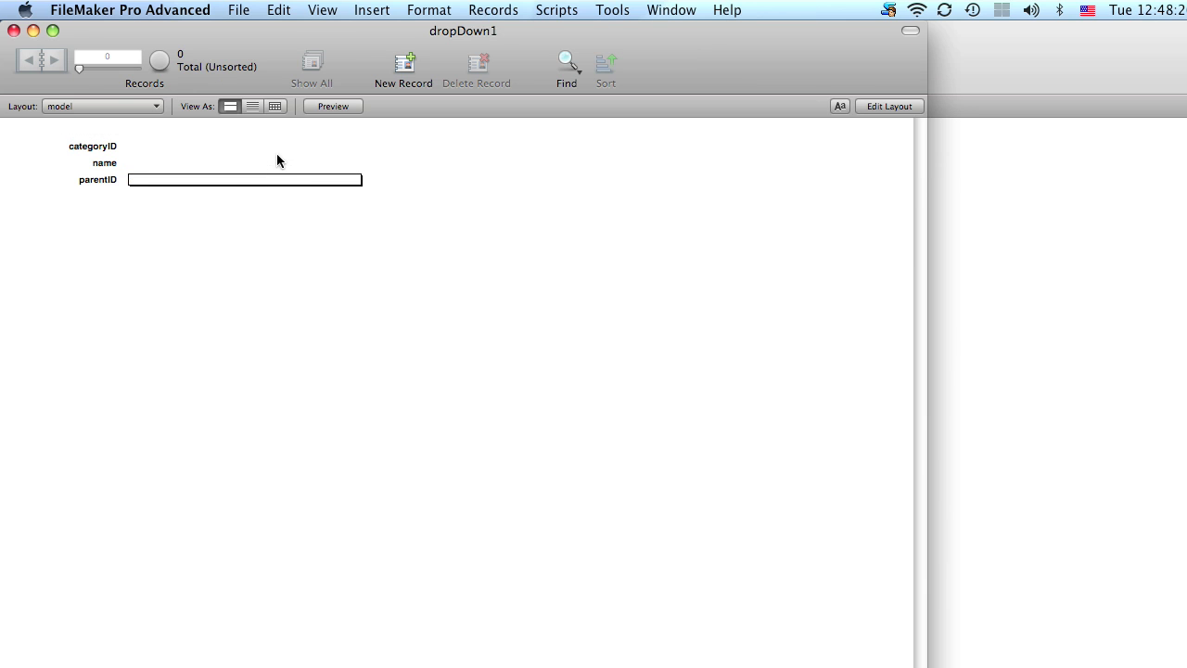
key("super+n")
left_click(181, 162)
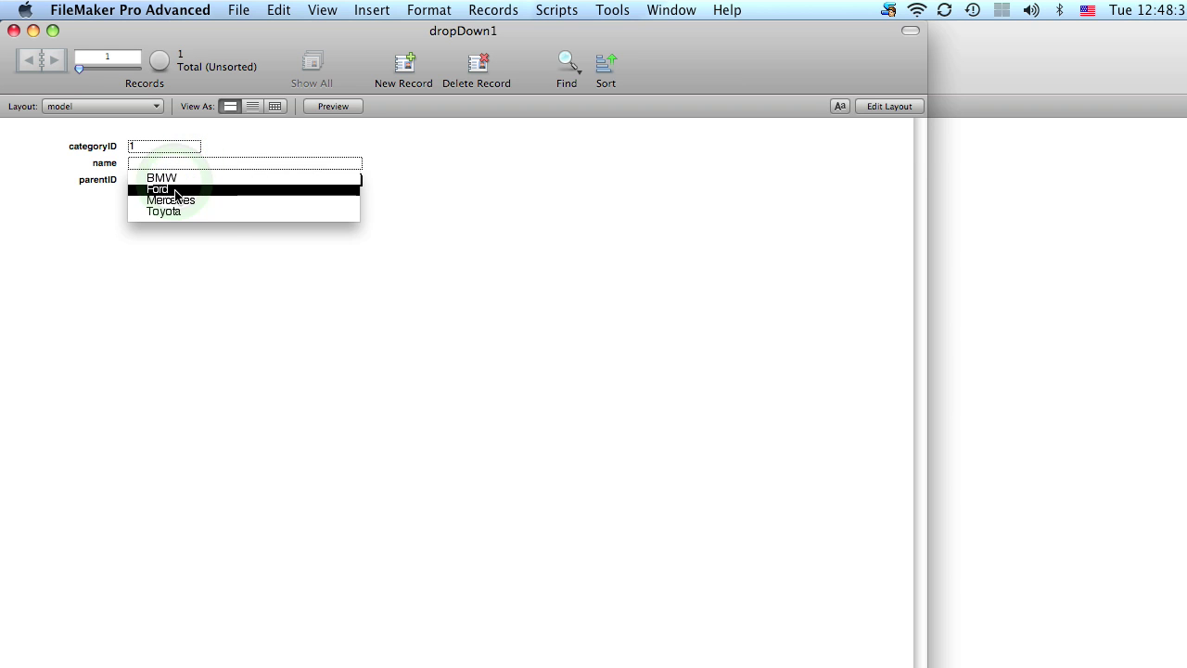
left_click(177, 179)
left_click(166, 162)
type("350i")
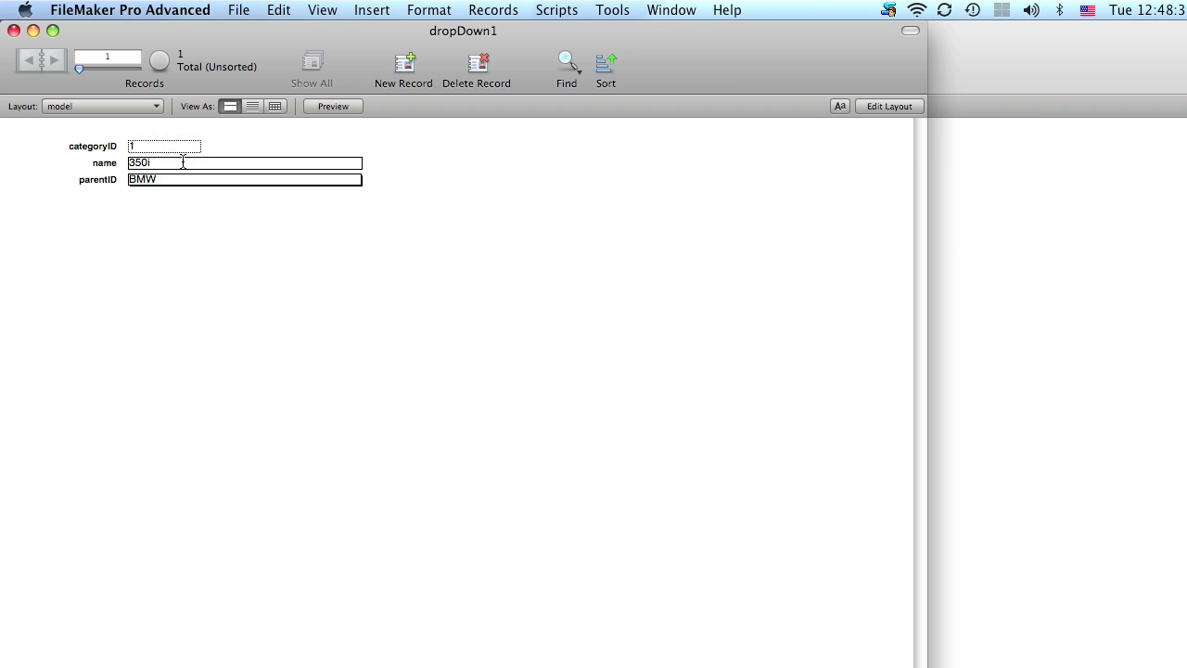
key("super+n")
left_click(185, 176)
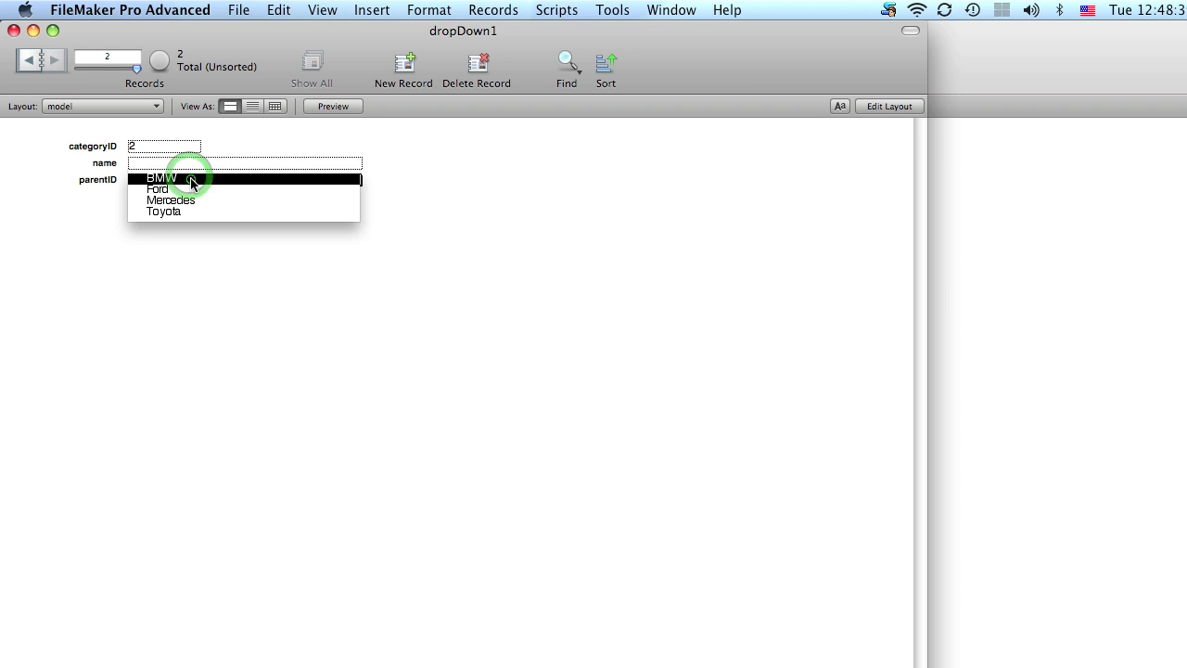
left_click(185, 180)
left_click(186, 163)
type("550i")
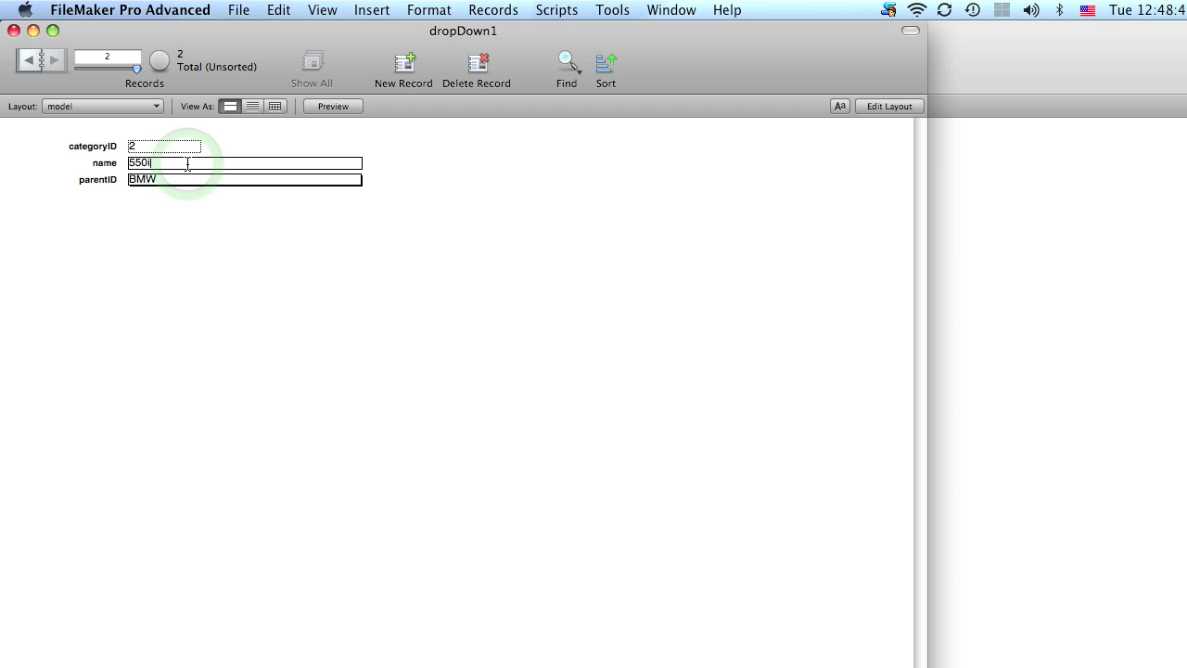
Step: Add model records 750i for BMW and Taurus for Ford
key("super+n")
left_click(186, 176)
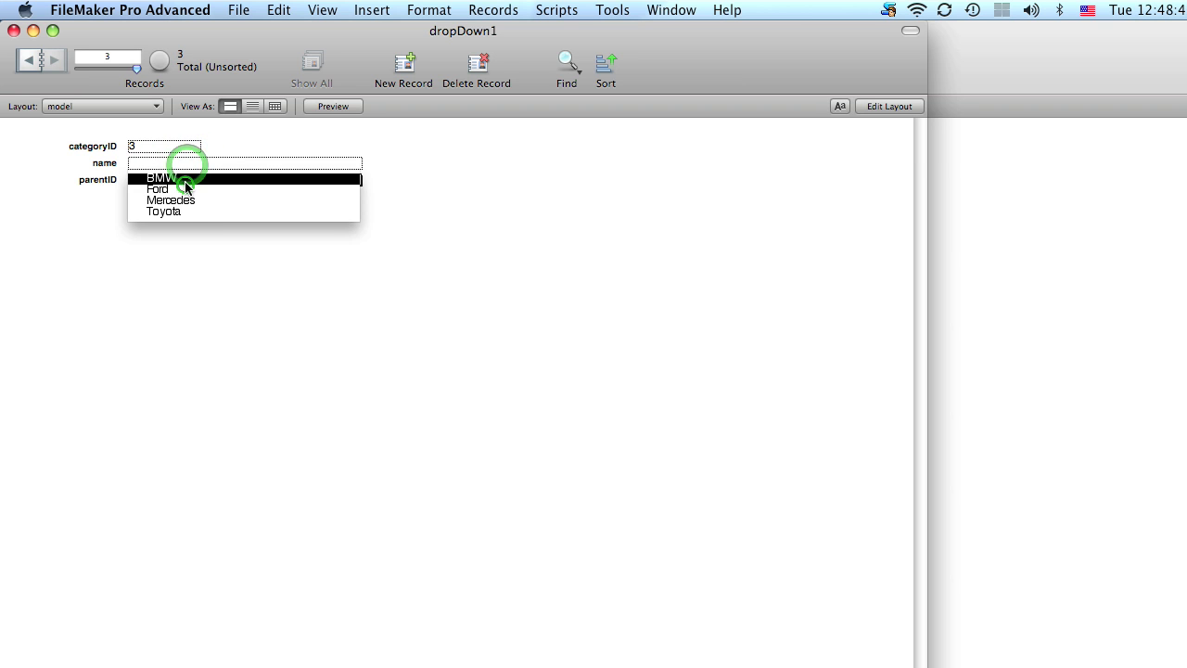
left_click(186, 180)
left_click(185, 163)
type("750i")
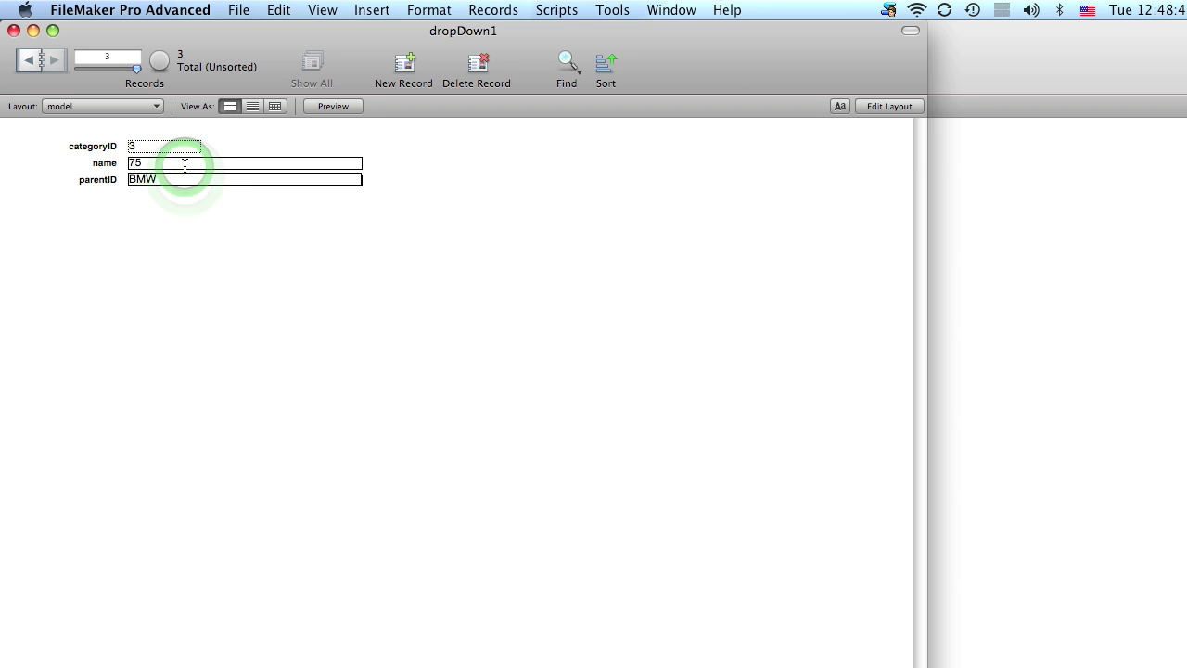
key("super+n")
left_click(207, 178)
left_click(209, 190)
left_click(195, 162)
type("Taurus")
Step: Add model records Mustang for Ford and Kompressor for Mercedes
key("super+n")
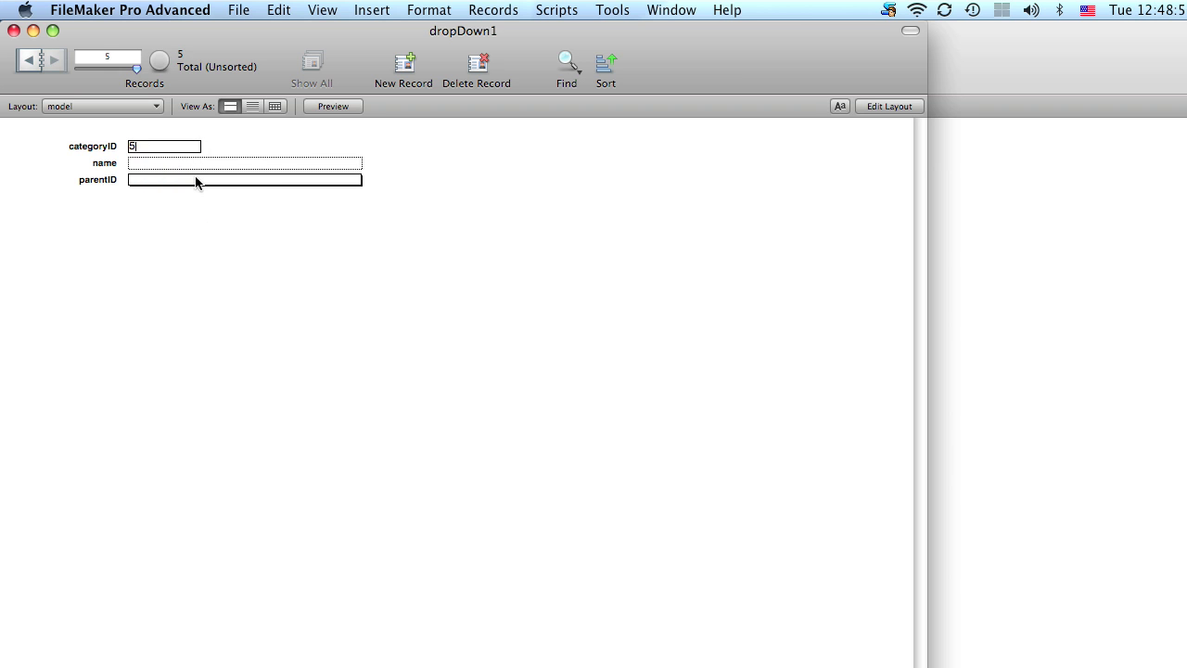
left_click(194, 179)
left_click(193, 188)
left_click(189, 163)
type("Mustang")
key("super+n")
left_click(211, 179)
left_click(211, 198)
left_click(189, 164)
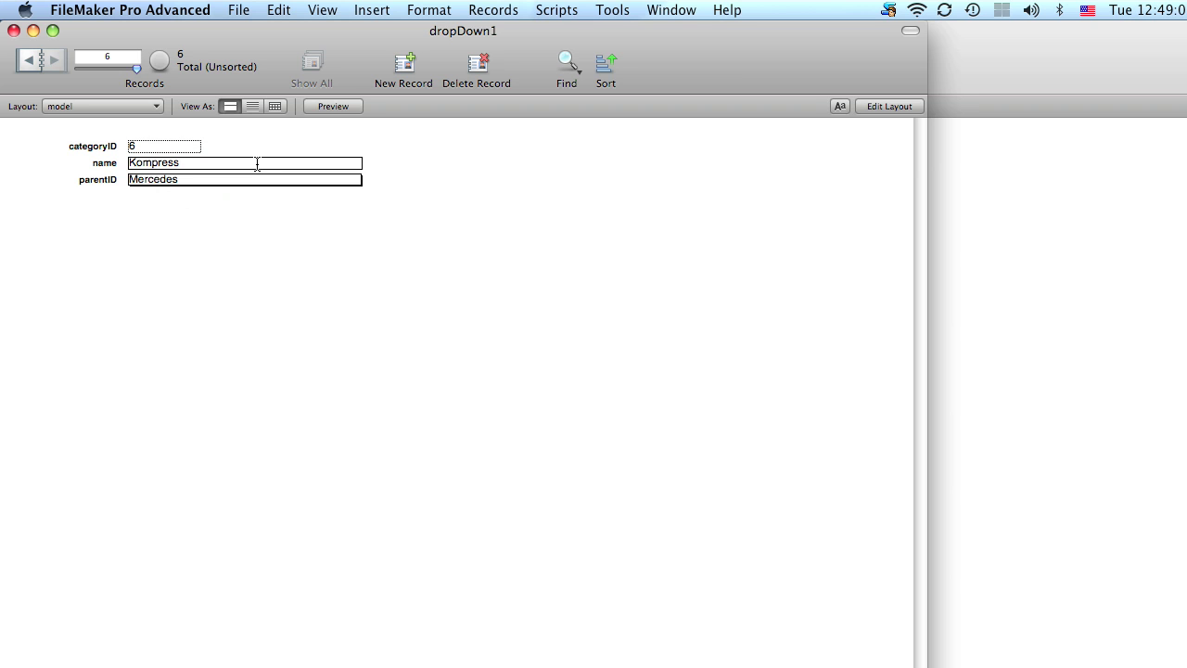
left_click(211, 201)
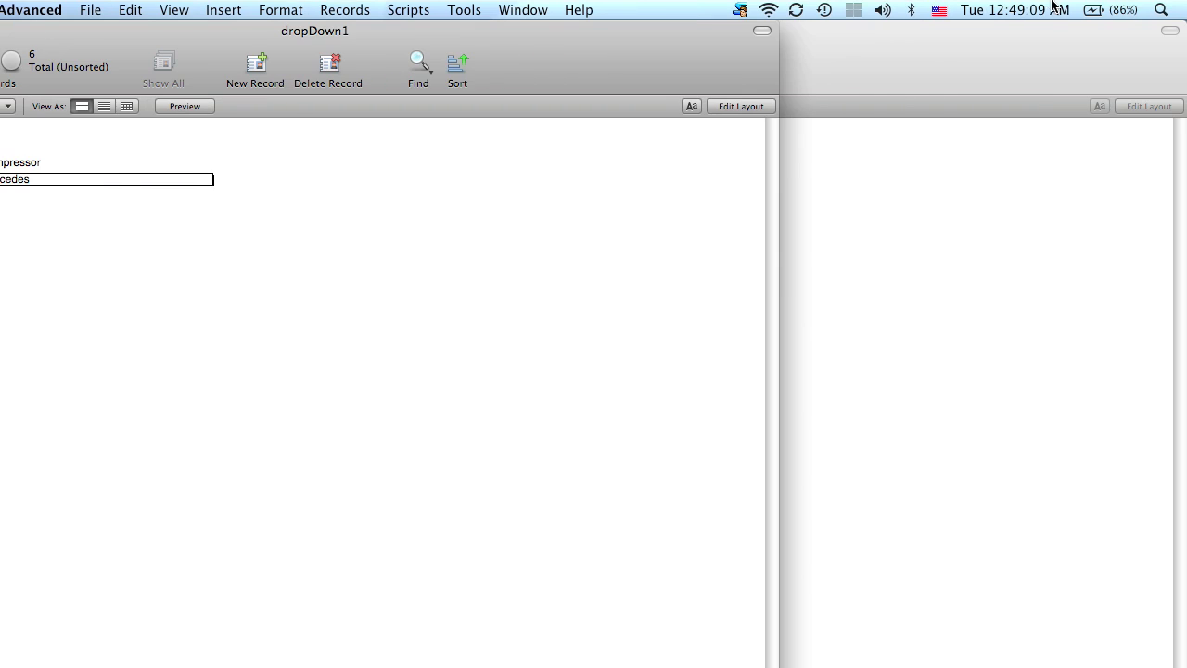
left_click(188, 251)
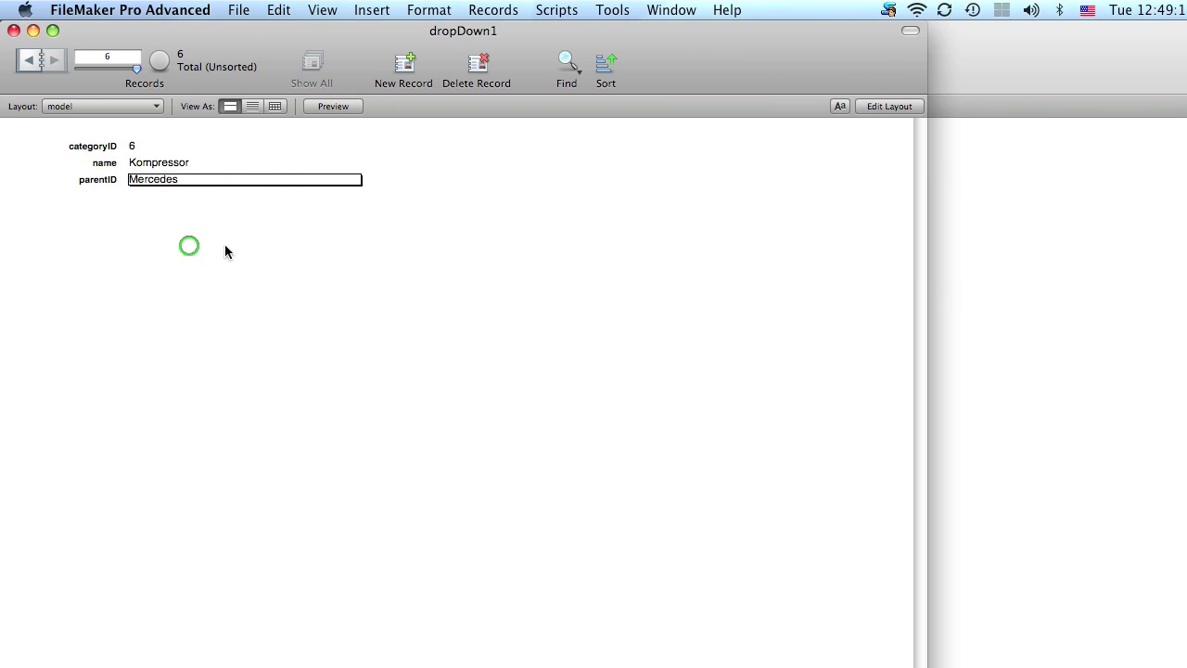
Step: Add model records Corolla and Camry, both assigned to Toyota
key("super+n")
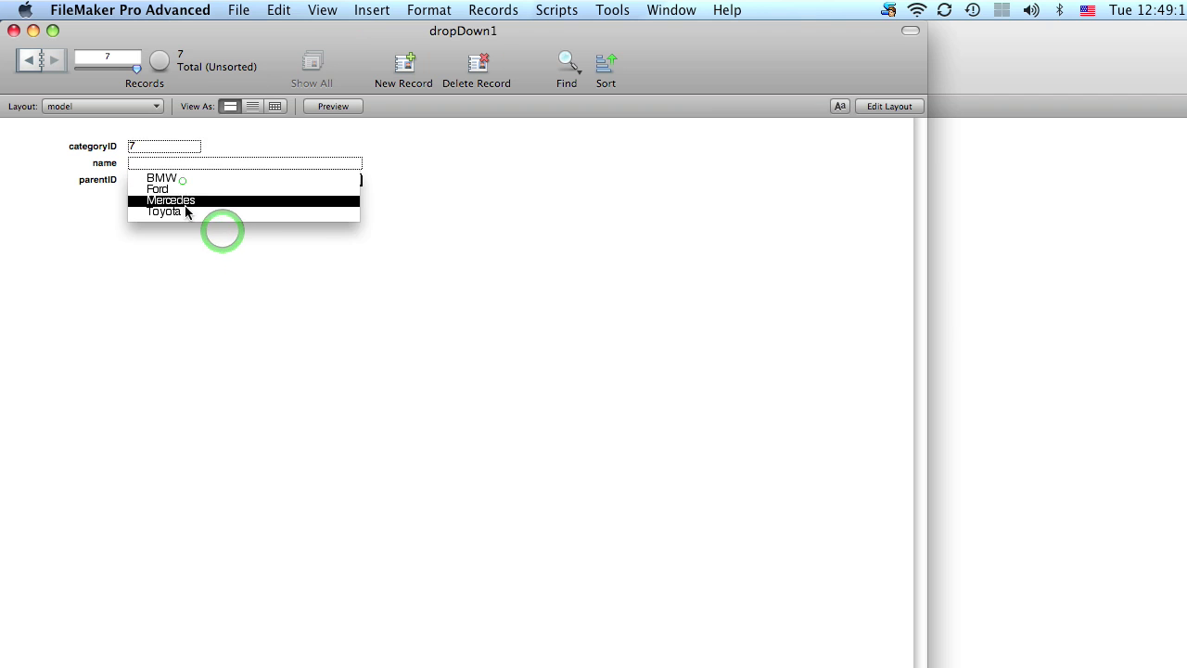
left_click(185, 210)
left_click(171, 163)
type("Corolla")
key("super+n")
left_click(168, 162)
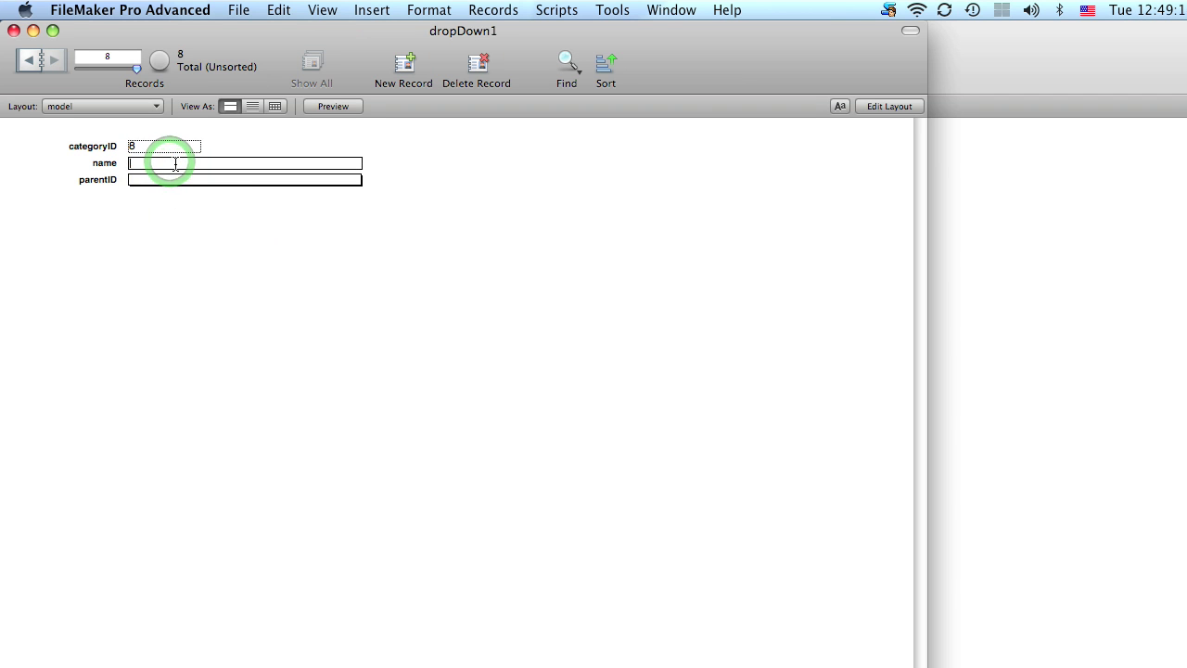
type("Camry")
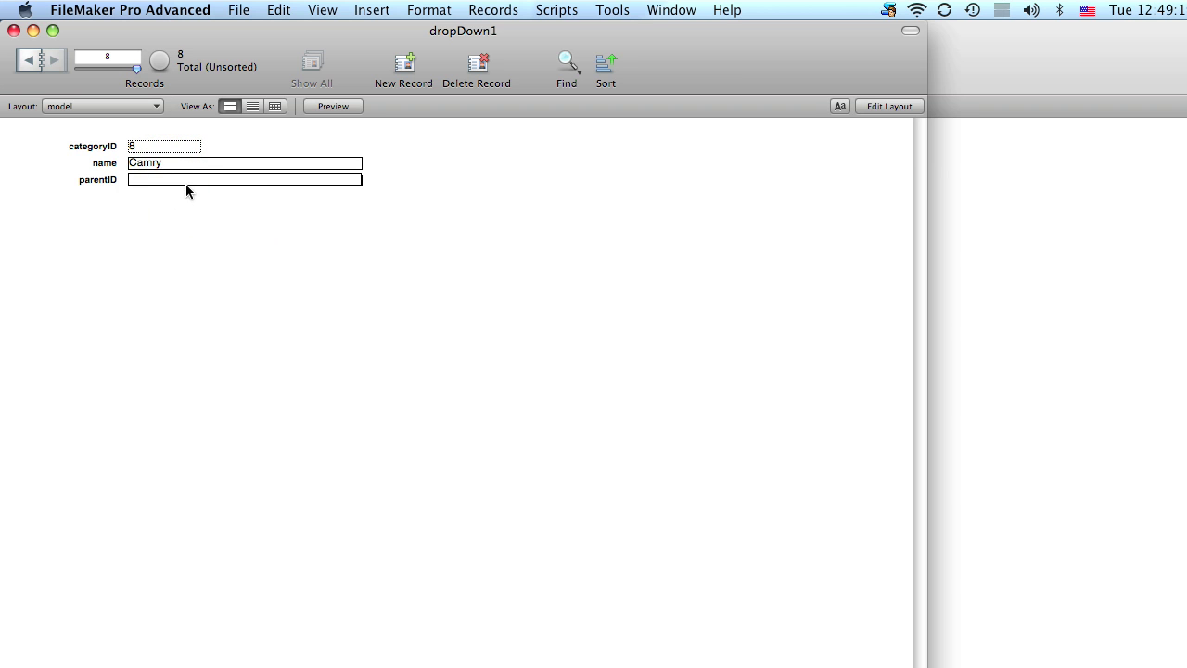
left_click(189, 180)
left_click(196, 202)
left_click(183, 182)
left_click(207, 190)
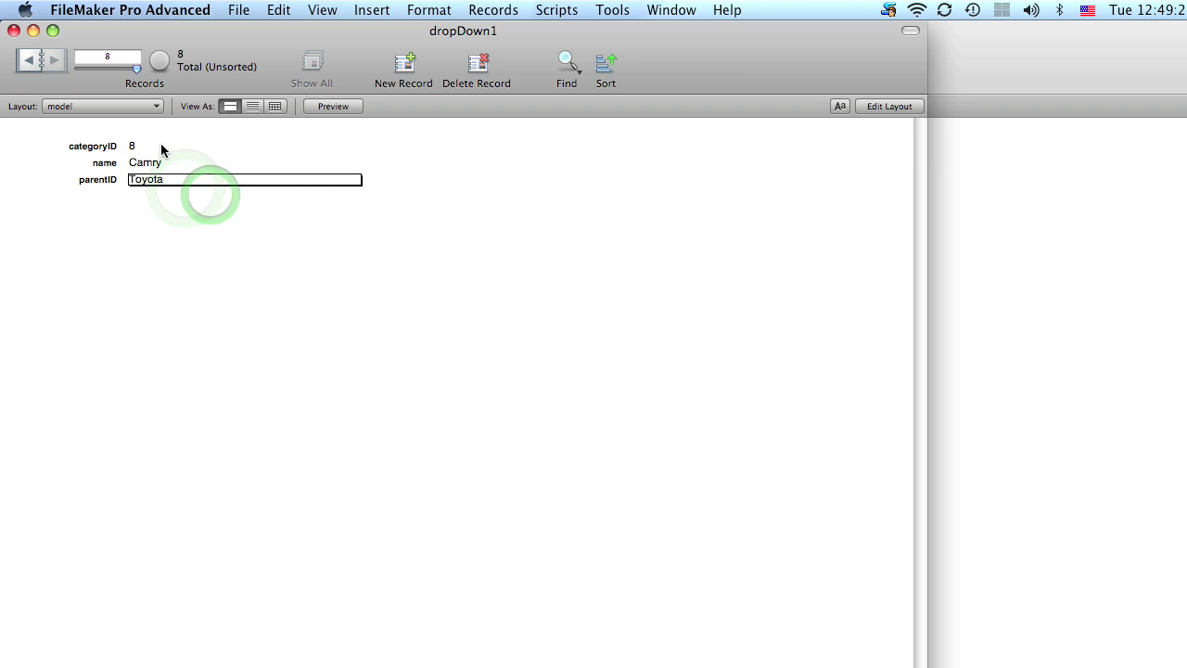
left_click(139, 107)
Step: Open the car layout in Layout mode and widen its model field to match description
left_click(104, 120)
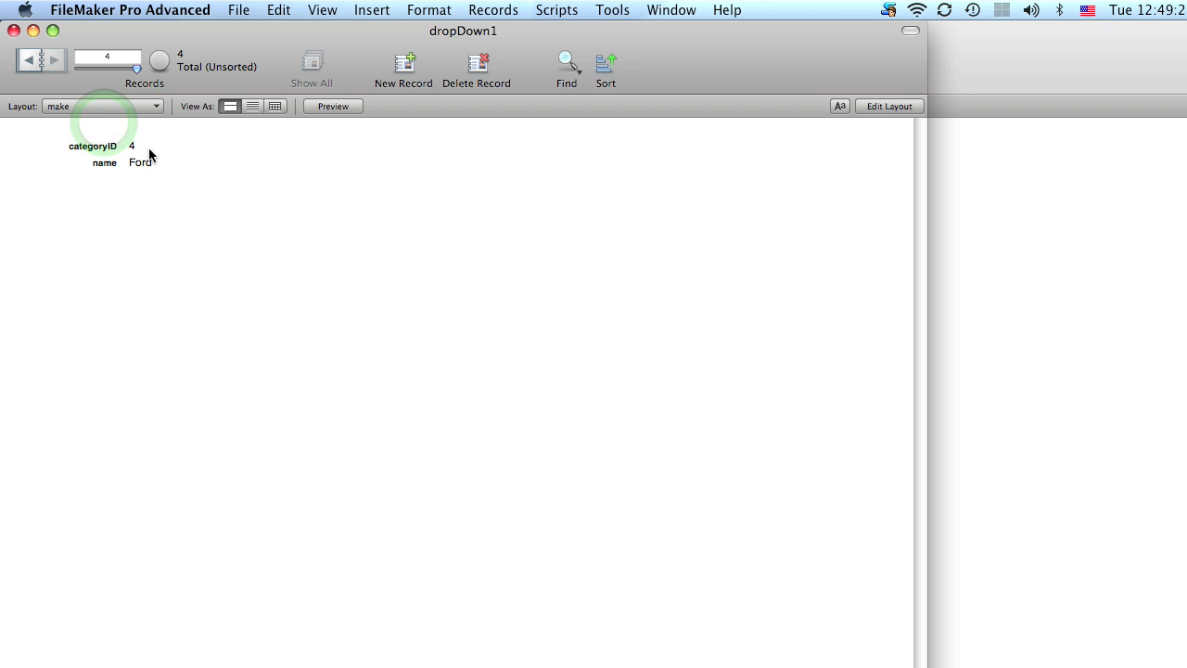
left_click(134, 107)
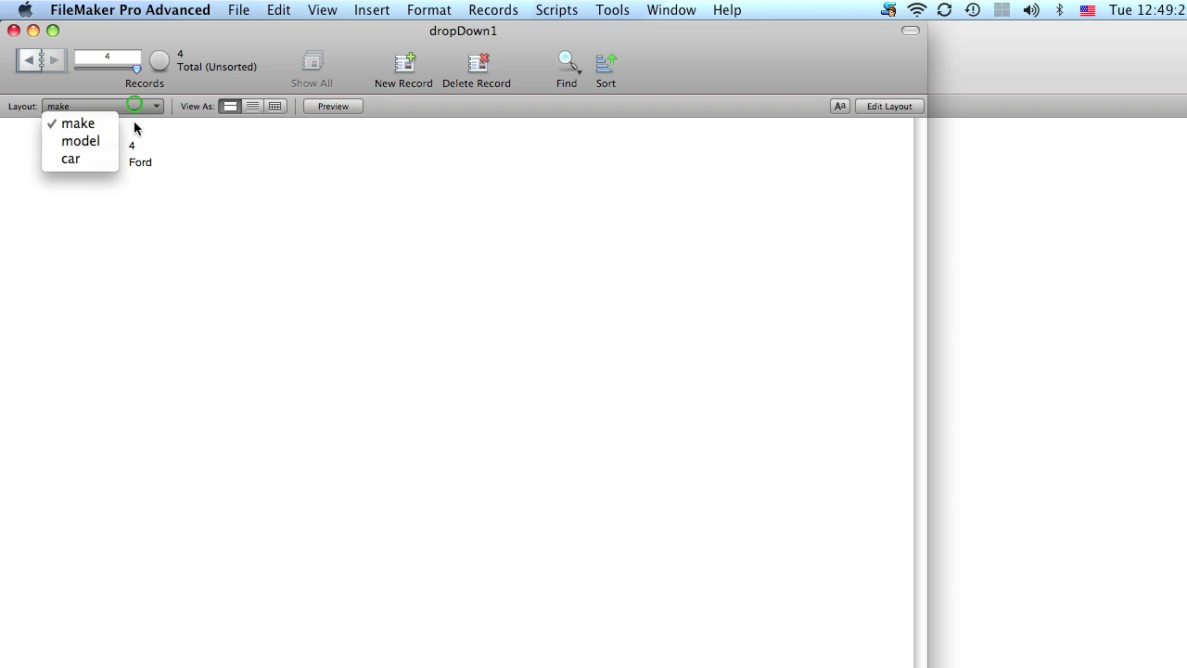
left_click(102, 160)
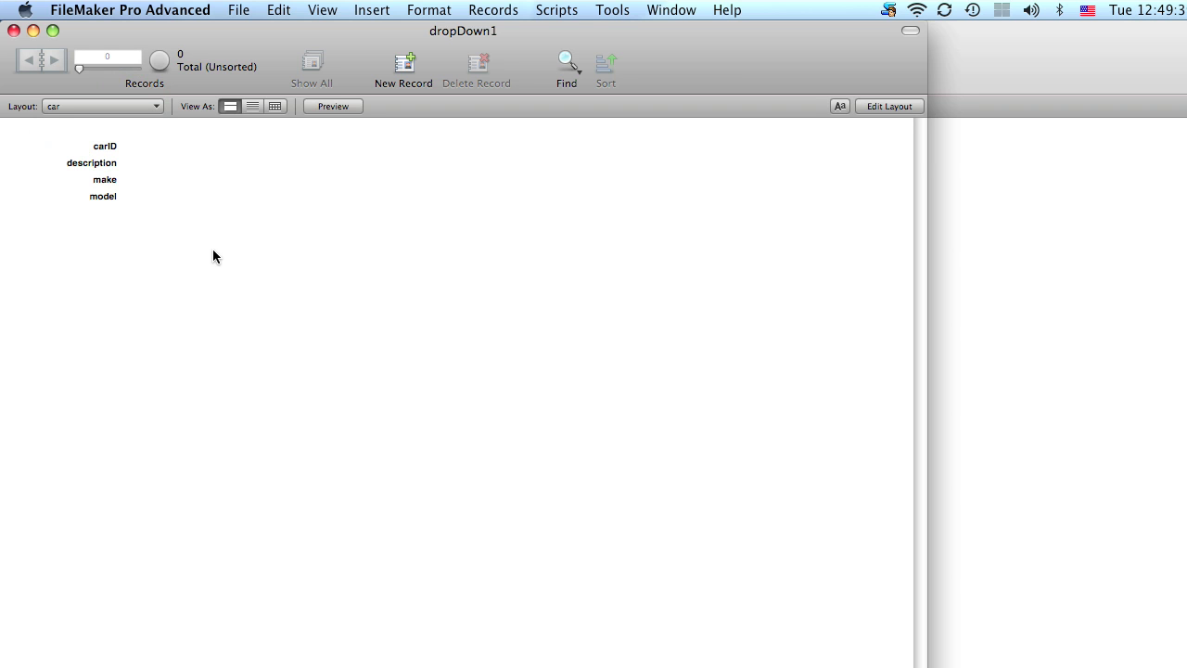
key("super+l")
left_click(195, 195)
left_click_drag(199, 193, 366, 206)
Step: Set the car layout's make field to a Pop-up Menu using the make value list
left_click(273, 222)
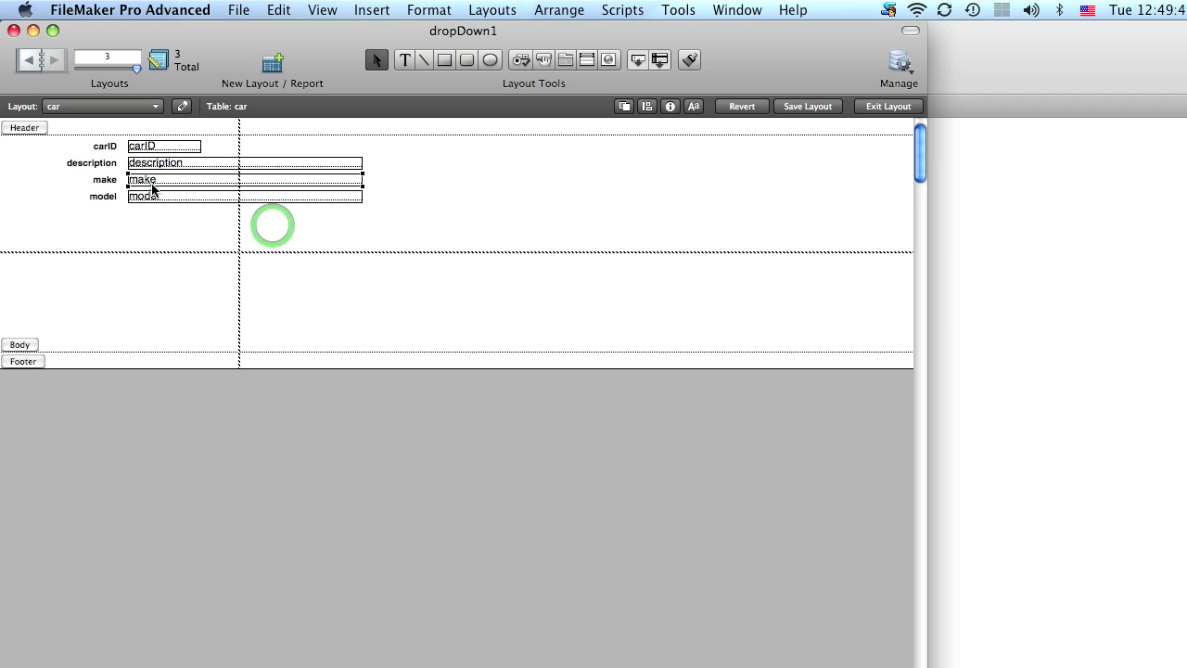
double_click(151, 184)
left_click(378, 298)
left_click(376, 341)
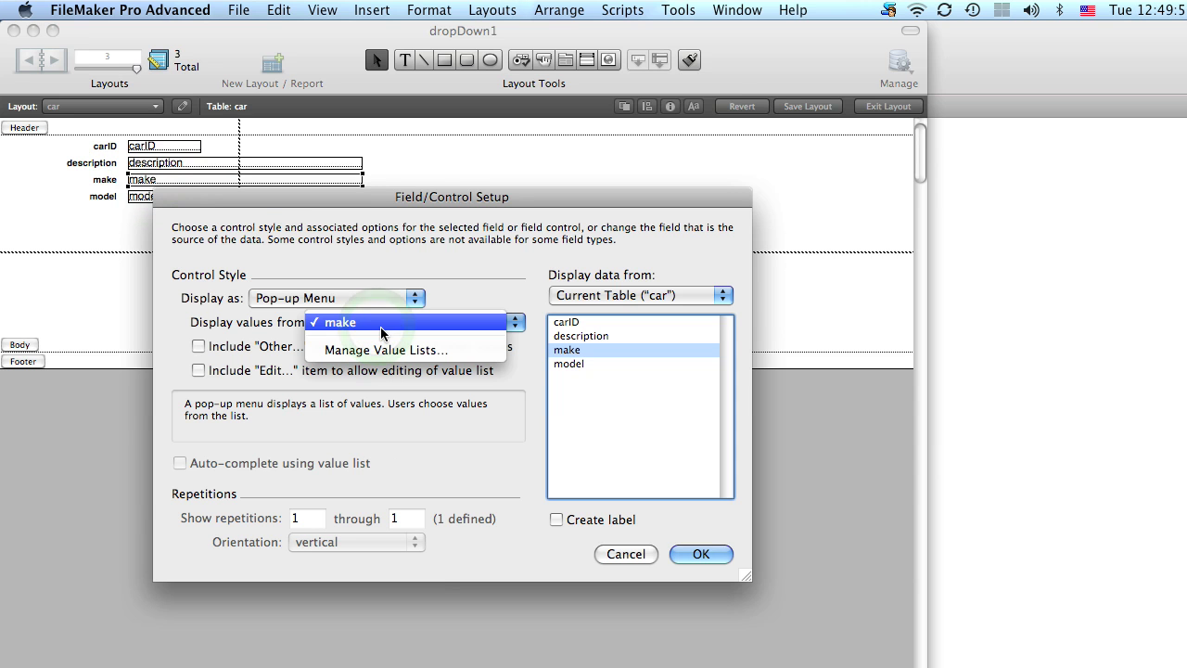
left_click(381, 324)
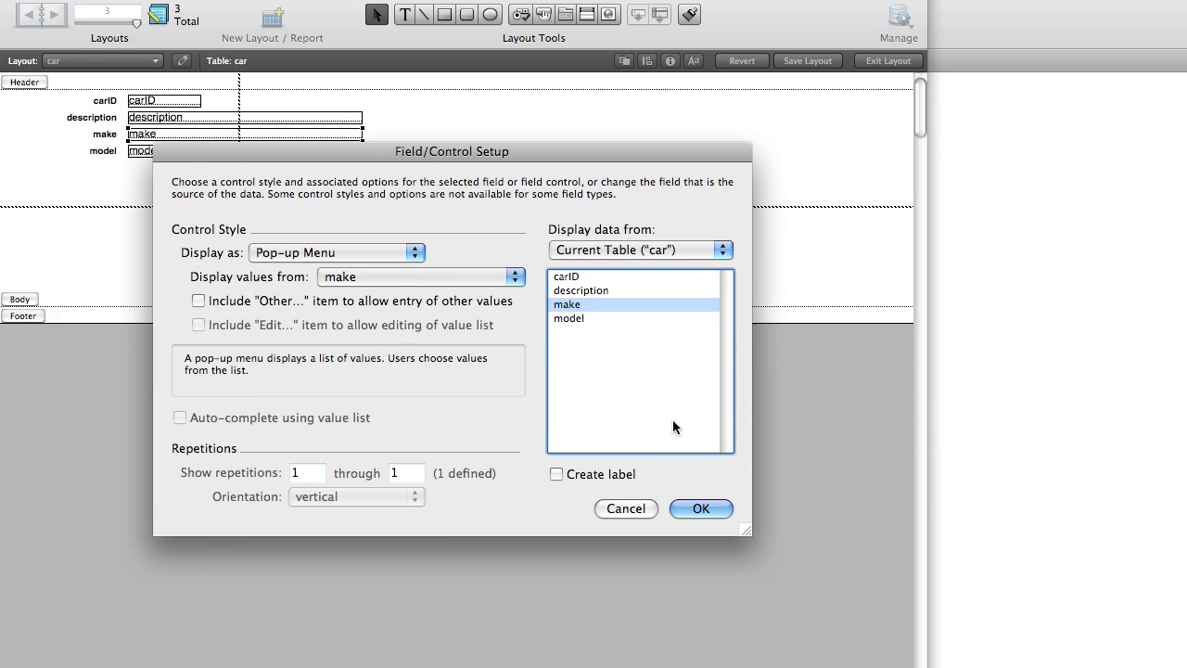
left_click(691, 554)
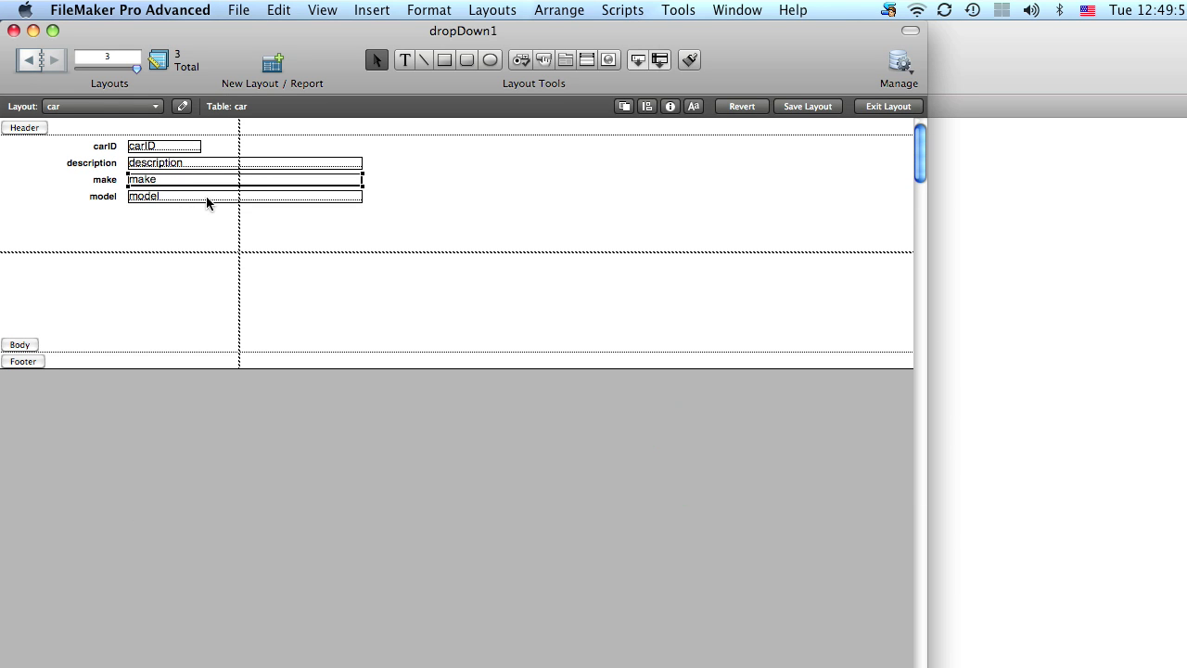
Step: Change the model field's control style to Pop-up Menu
double_click(207, 198)
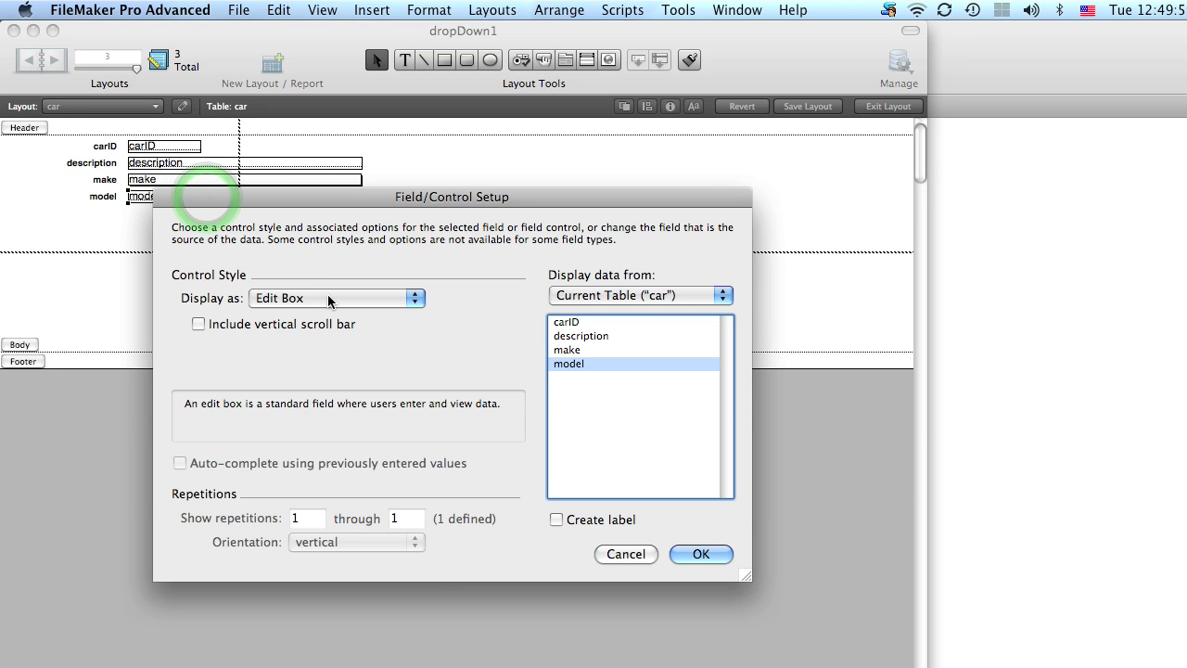
left_click(328, 297)
left_click(331, 343)
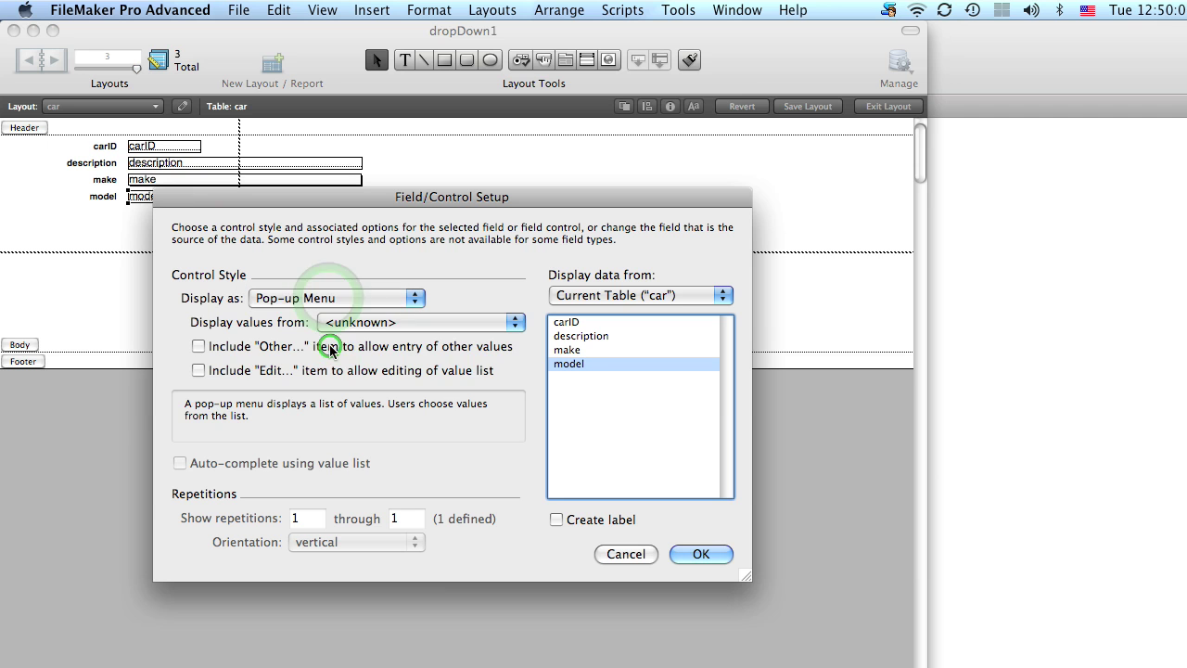
Step: Create a new value list named carModel that takes its values from a field
left_click(400, 321)
left_click(386, 350)
left_click(466, 492)
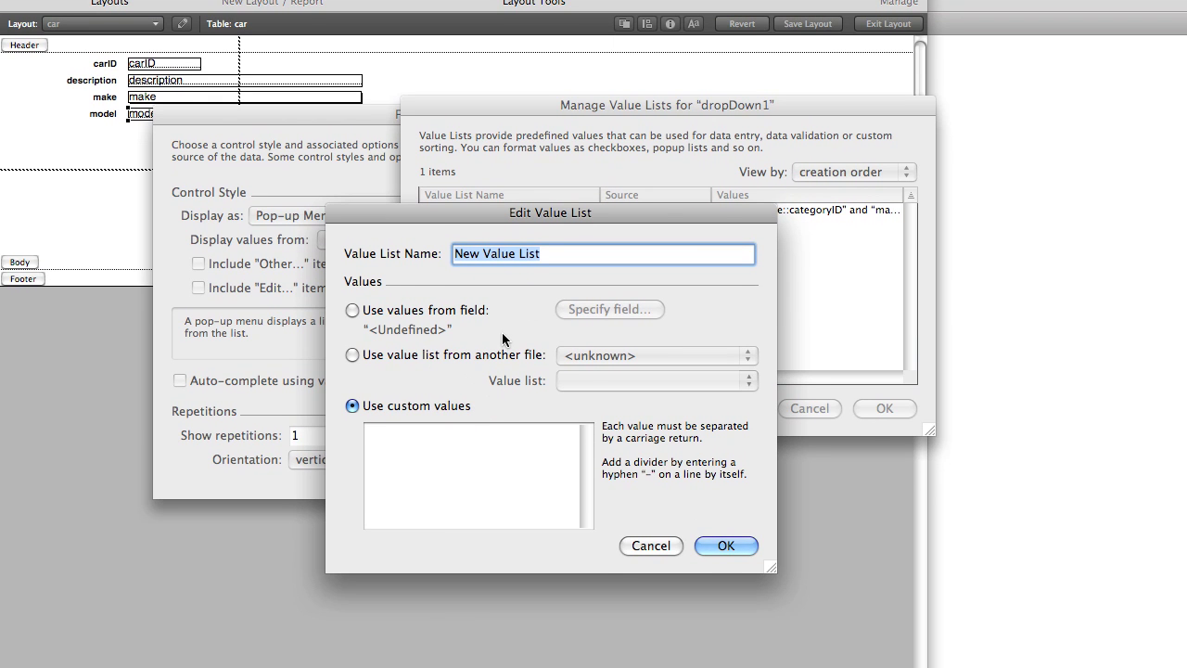
type("carModel")
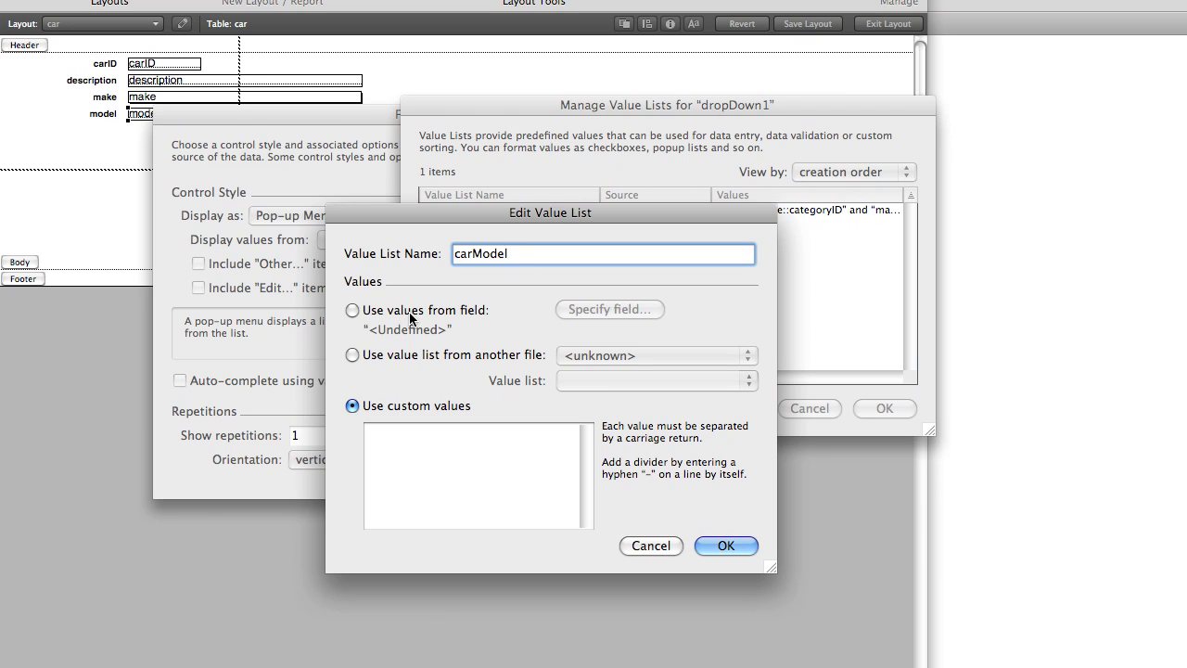
left_click(410, 315)
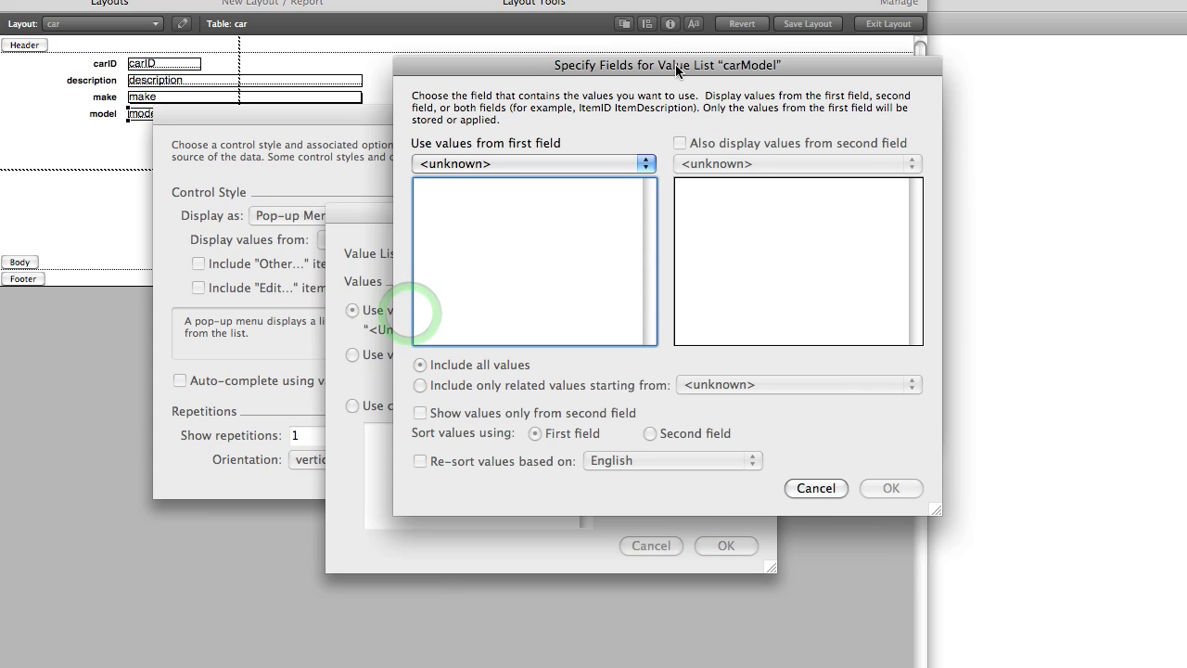
Step: Source the carModel list from the carModel table's categoryID and name fields
left_click_drag(805, 46, 624, 84)
left_click(562, 185)
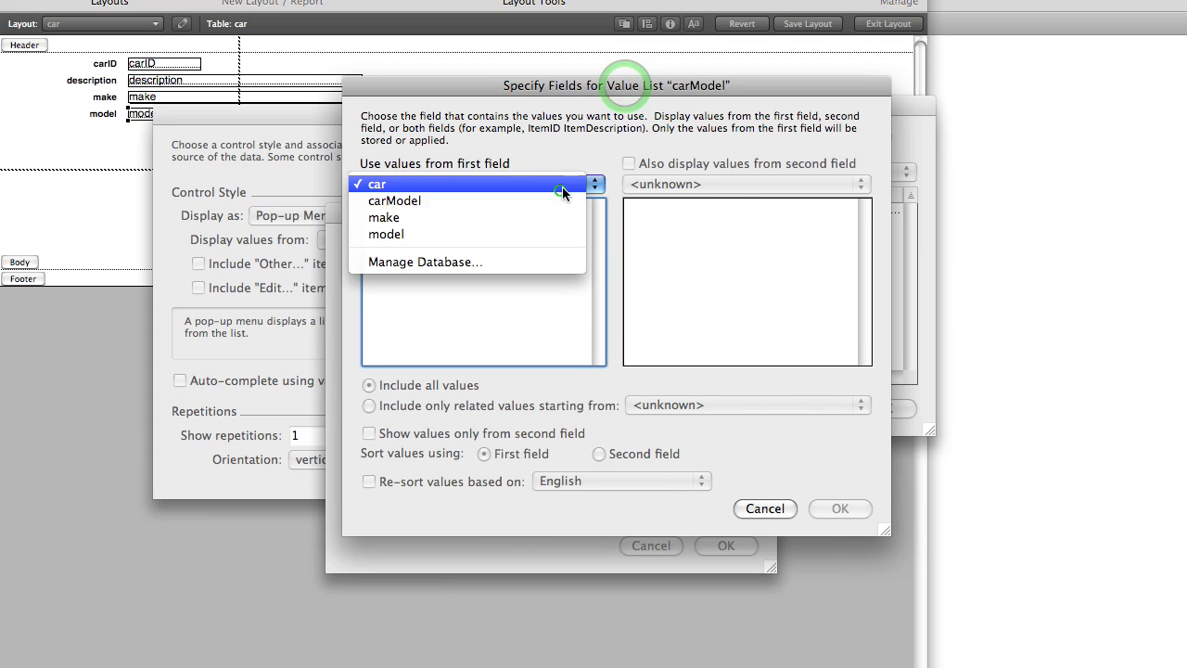
left_click(515, 205)
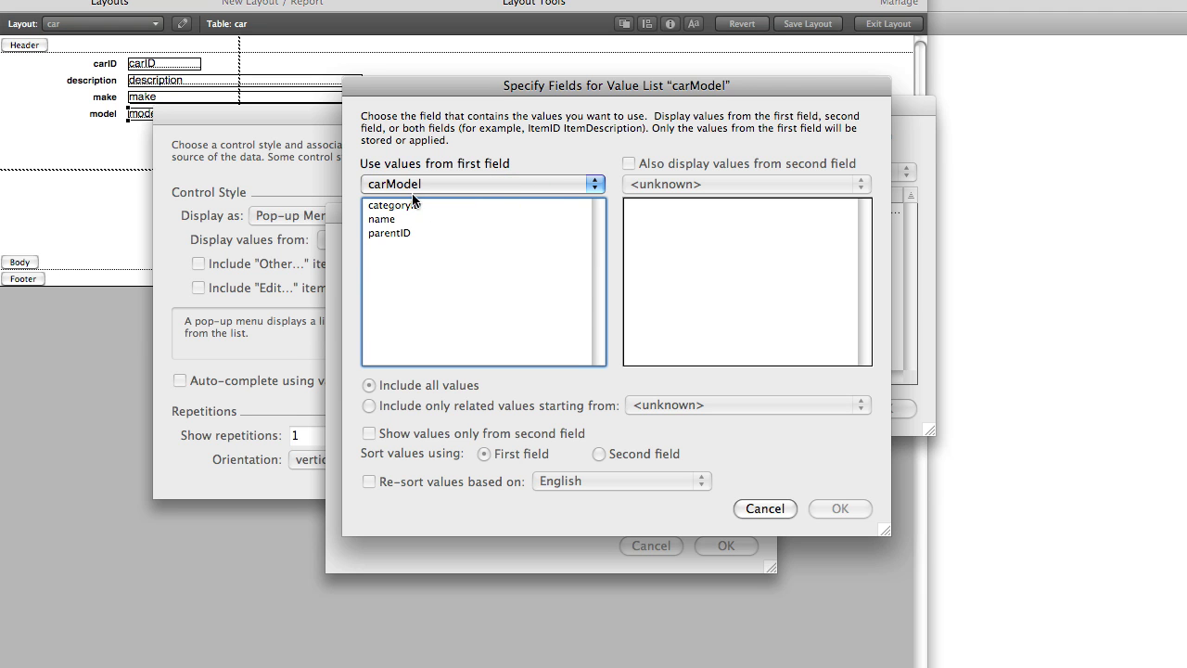
left_click(414, 205)
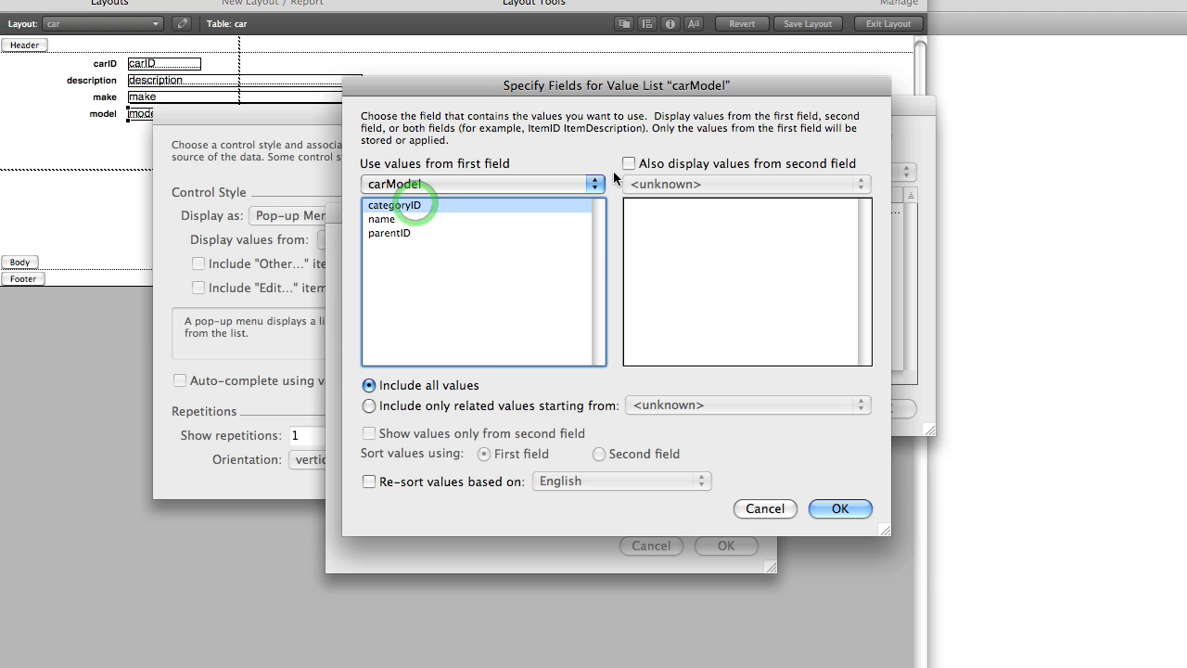
left_click(649, 165)
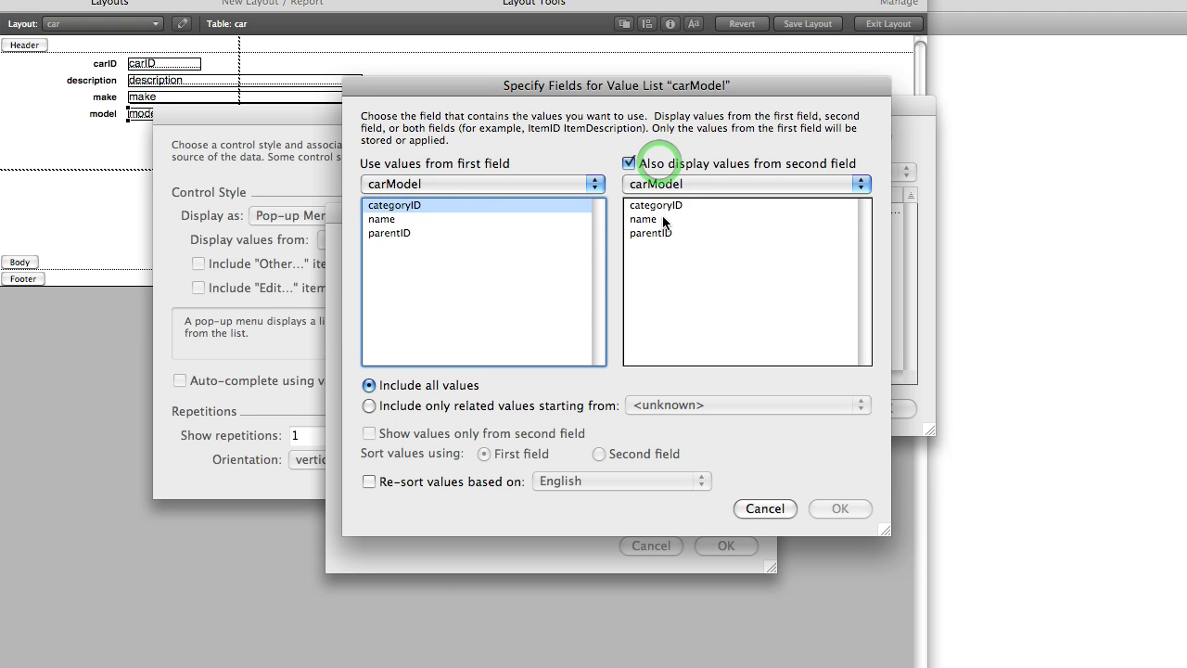
left_click(663, 220)
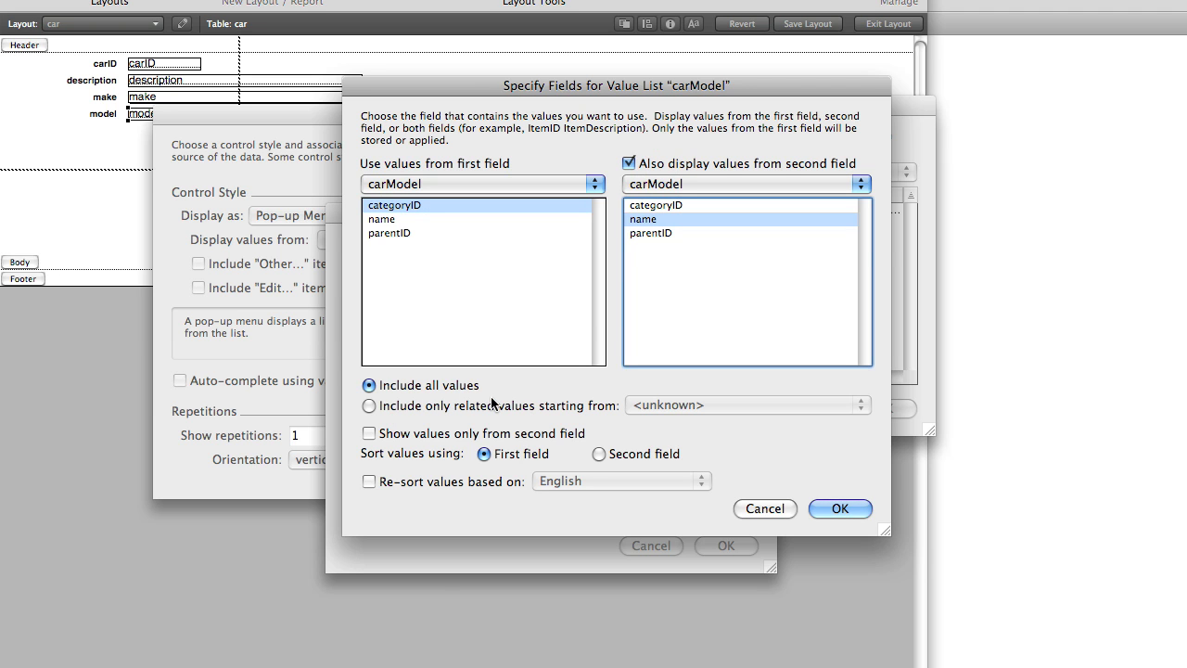
Step: Include only values related from car, show only model names, and apply it to the model pop-up
left_click(512, 406)
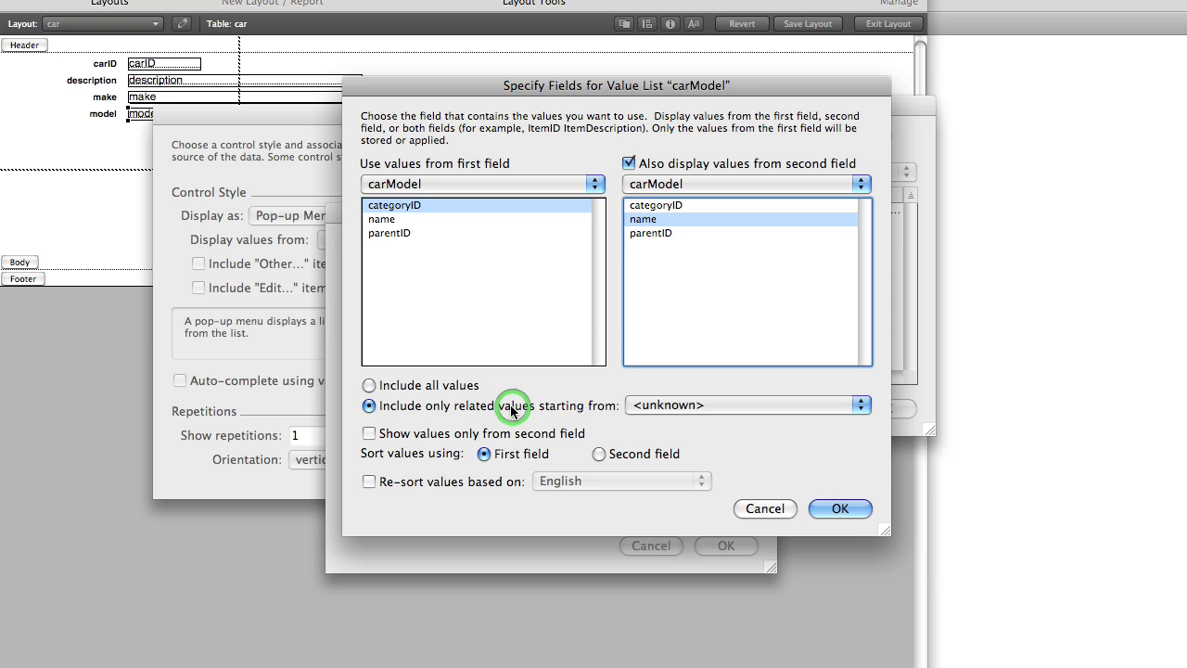
left_click(685, 404)
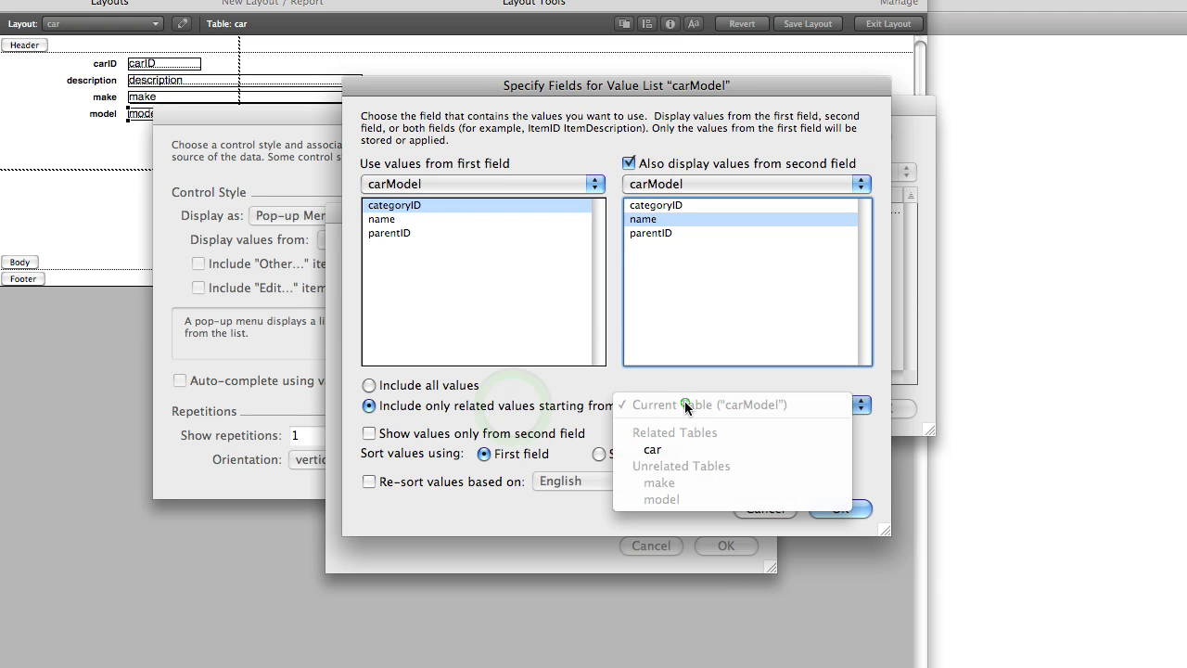
left_click(687, 450)
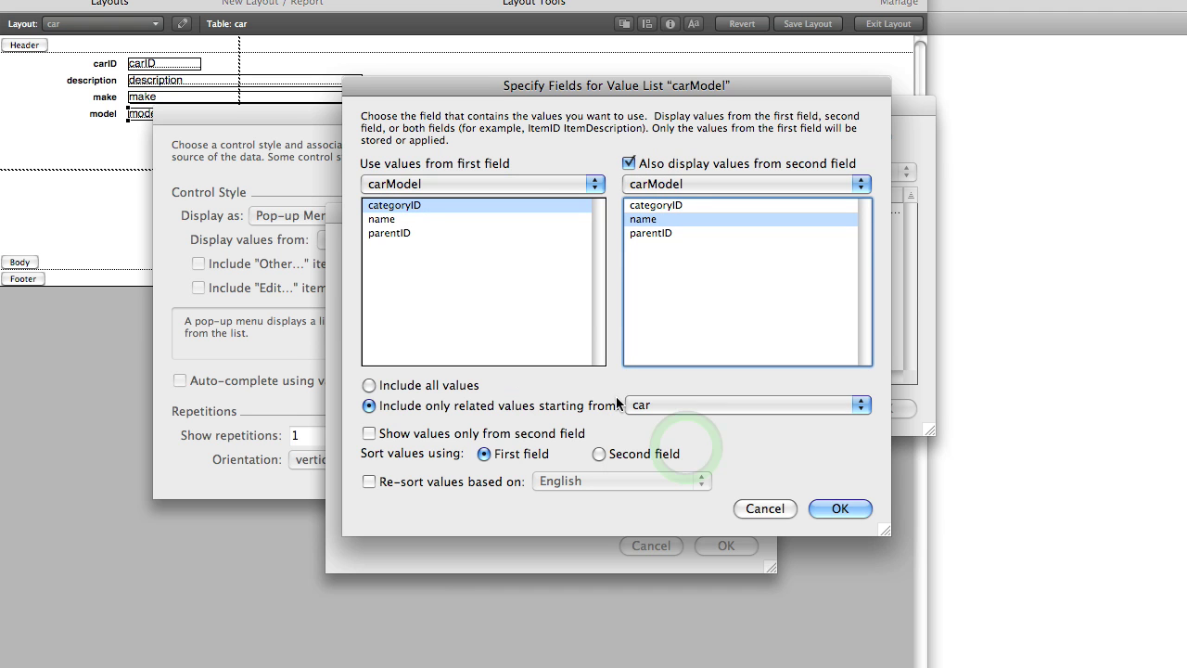
left_click(555, 434)
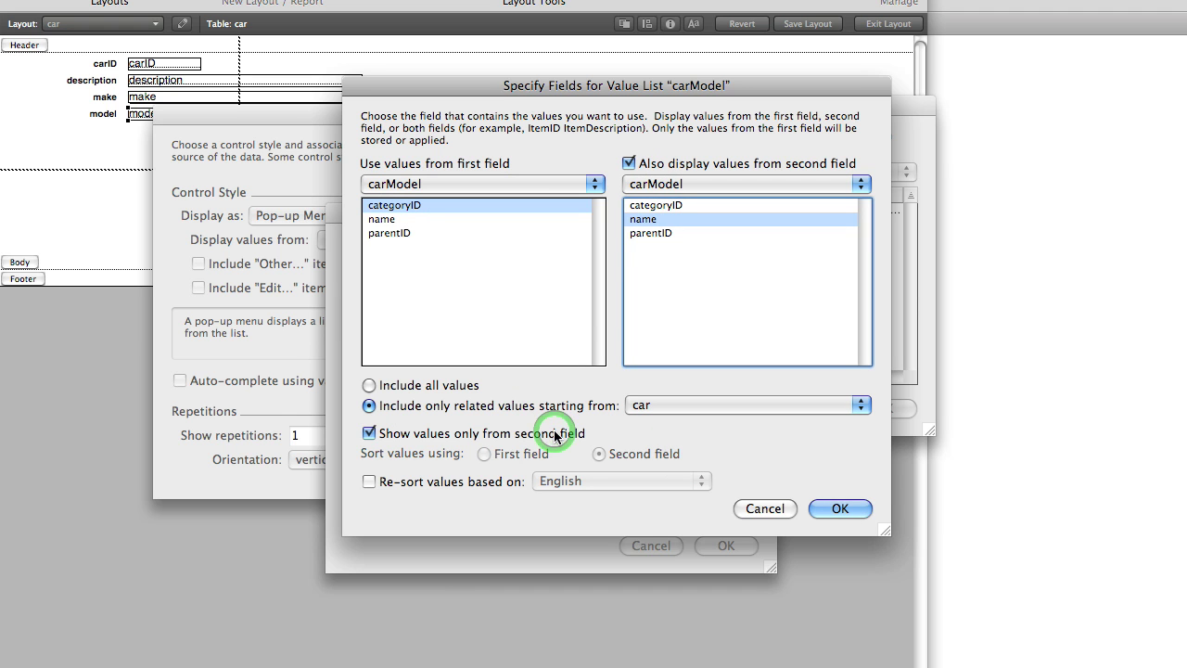
left_click(822, 508)
left_click(727, 547)
left_click(881, 410)
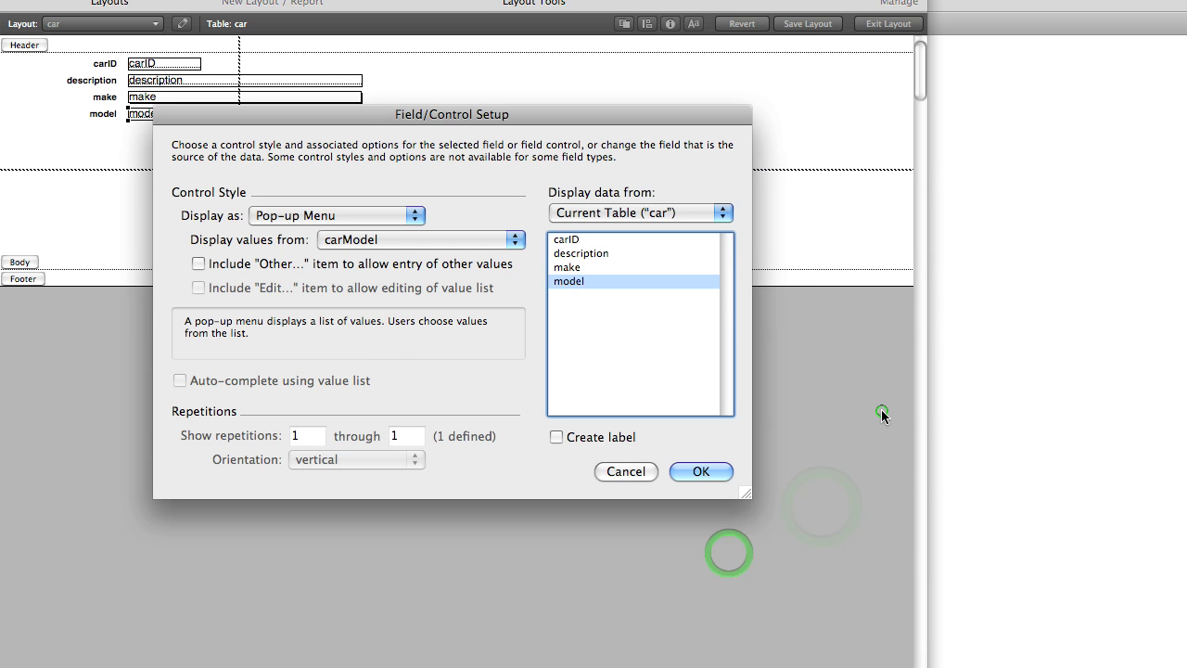
left_click(701, 469)
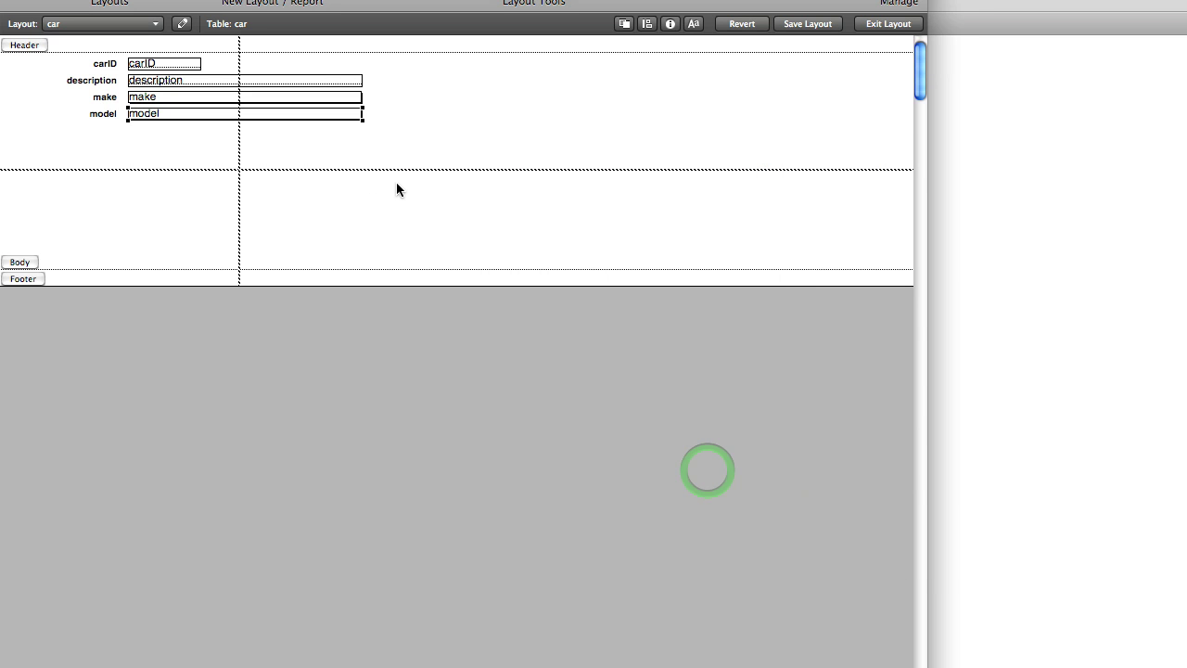
Step: In Browse mode, add a car record with a description, make Toyota and model Camry
key("super+b")
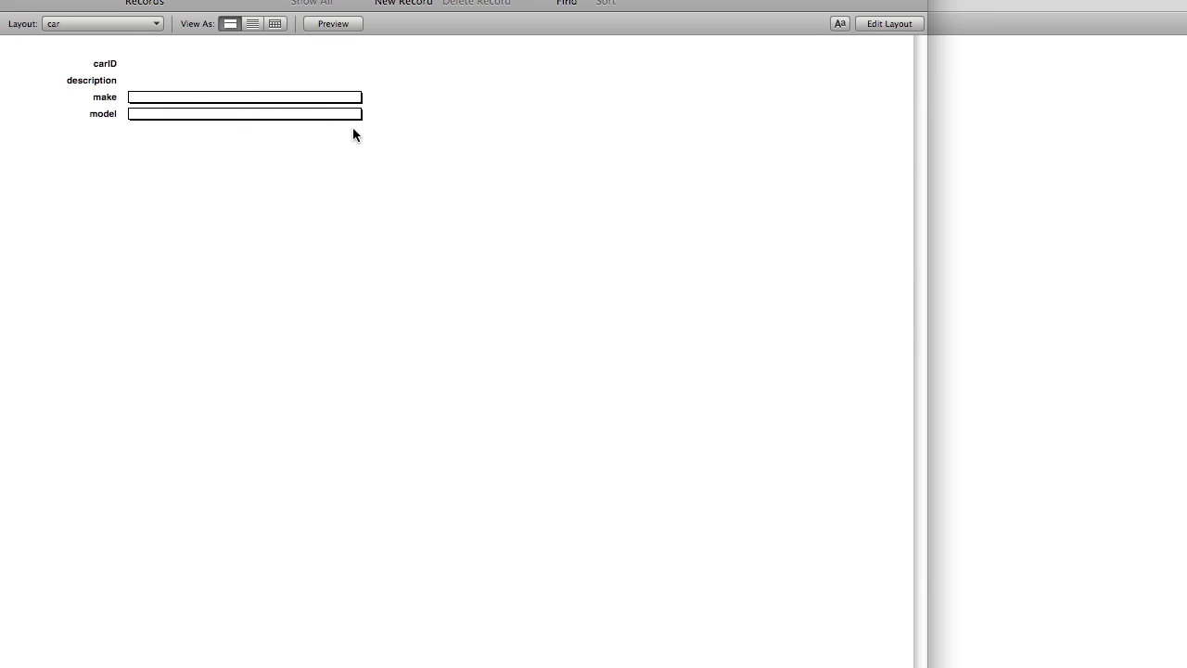
key("super+n")
left_click(189, 81)
type("joe's car")
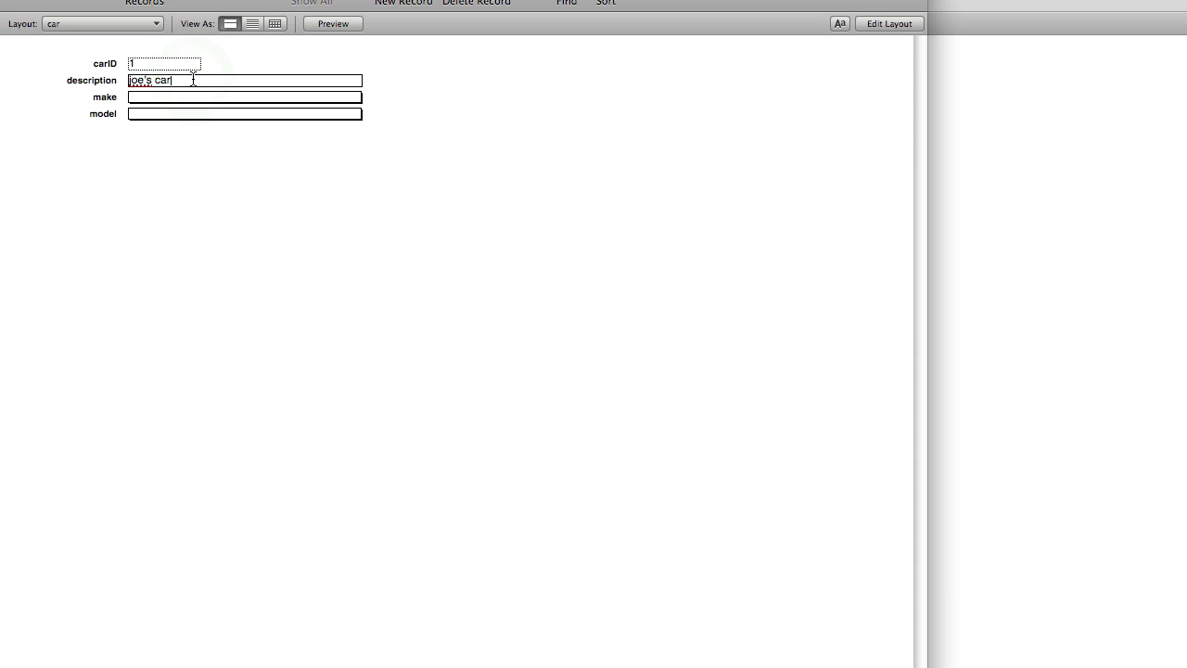
left_click(198, 98)
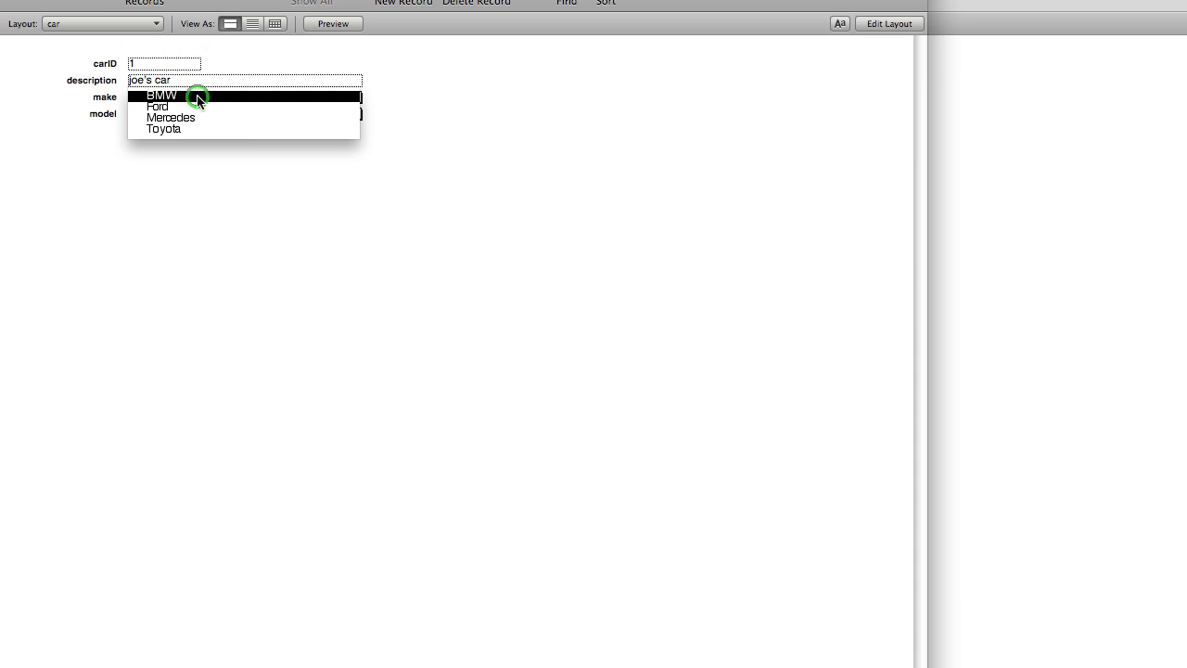
left_click(200, 128)
left_click(197, 116)
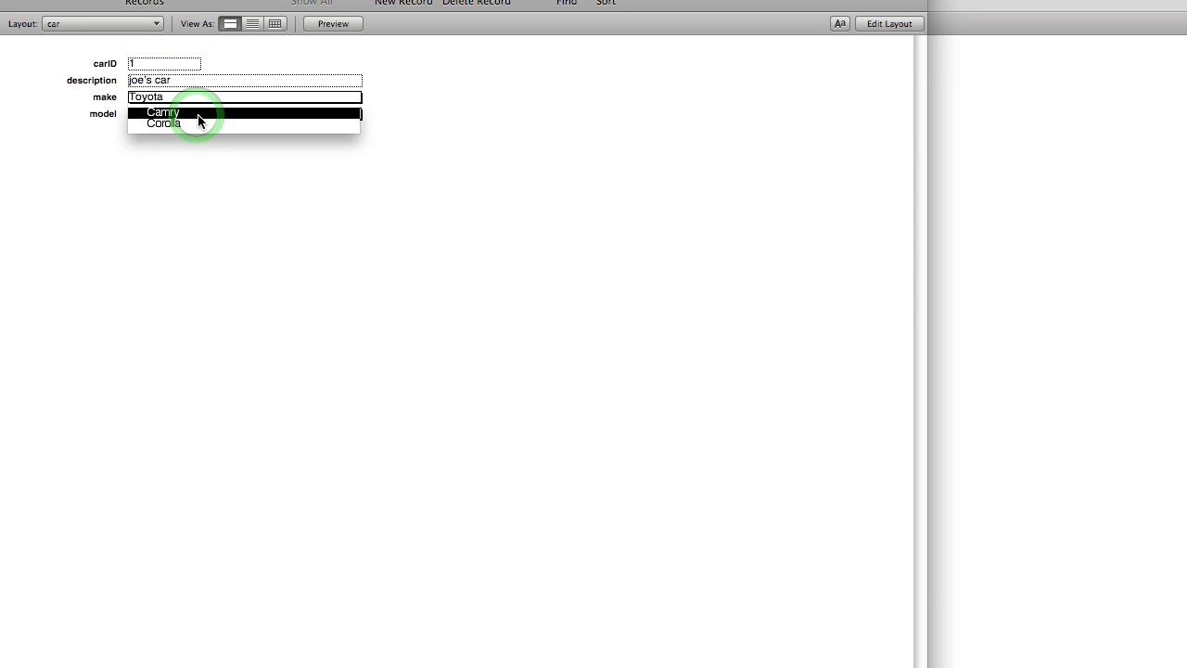
left_click(198, 114)
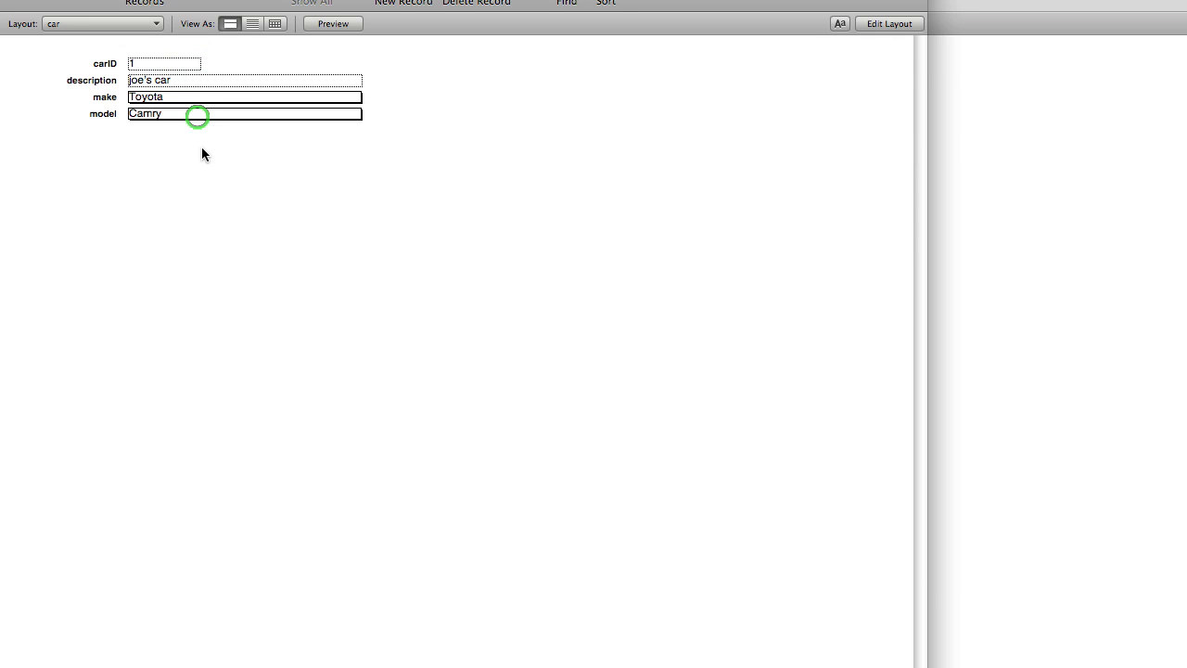
left_click(199, 149)
Step: Add a second car record with a description, make BMW and model 550i
key("super+n")
left_click(190, 80)
type("mary")
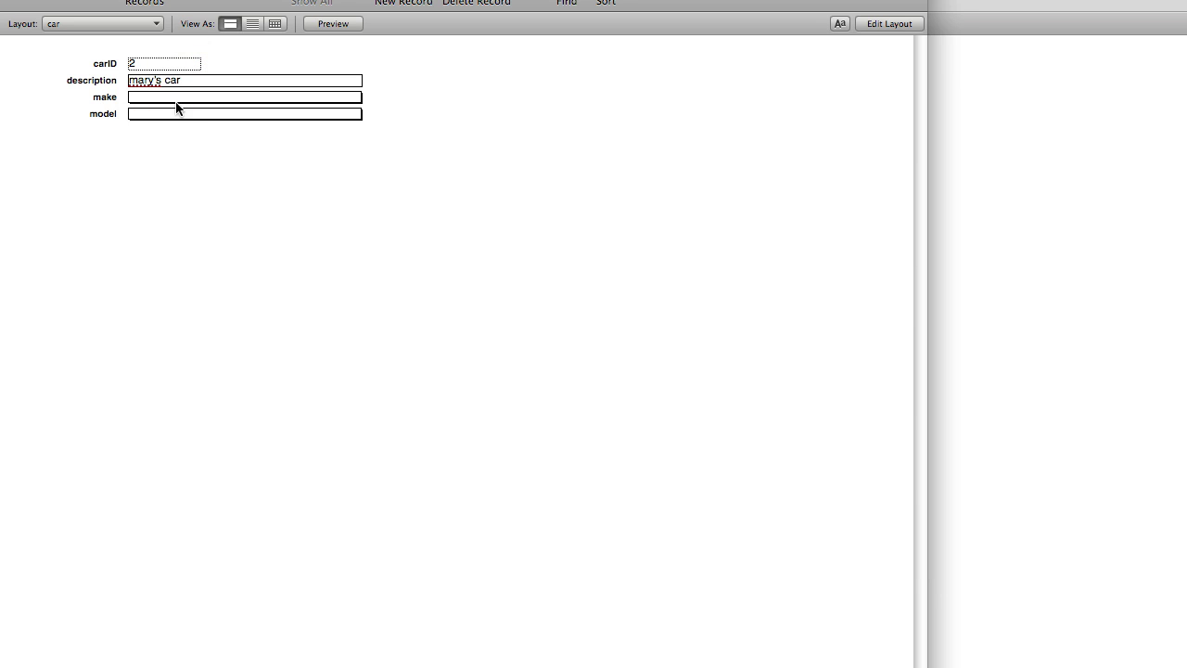
left_click(181, 98)
left_click(182, 107)
left_click(187, 113)
left_click(189, 113)
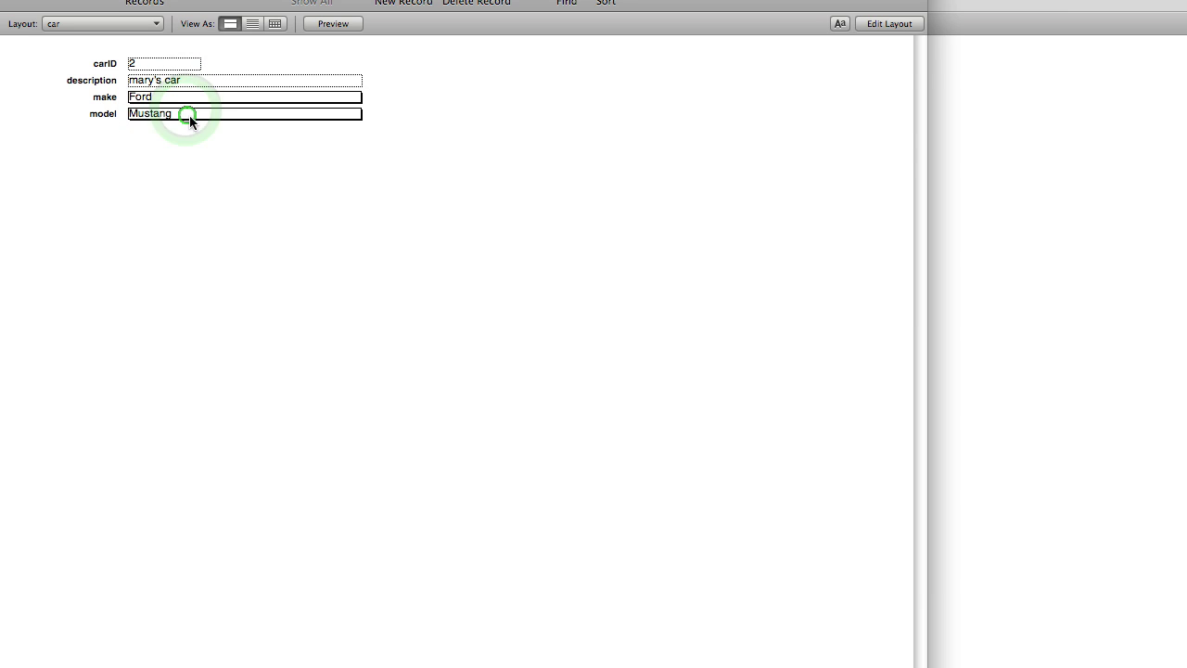
left_click(190, 97)
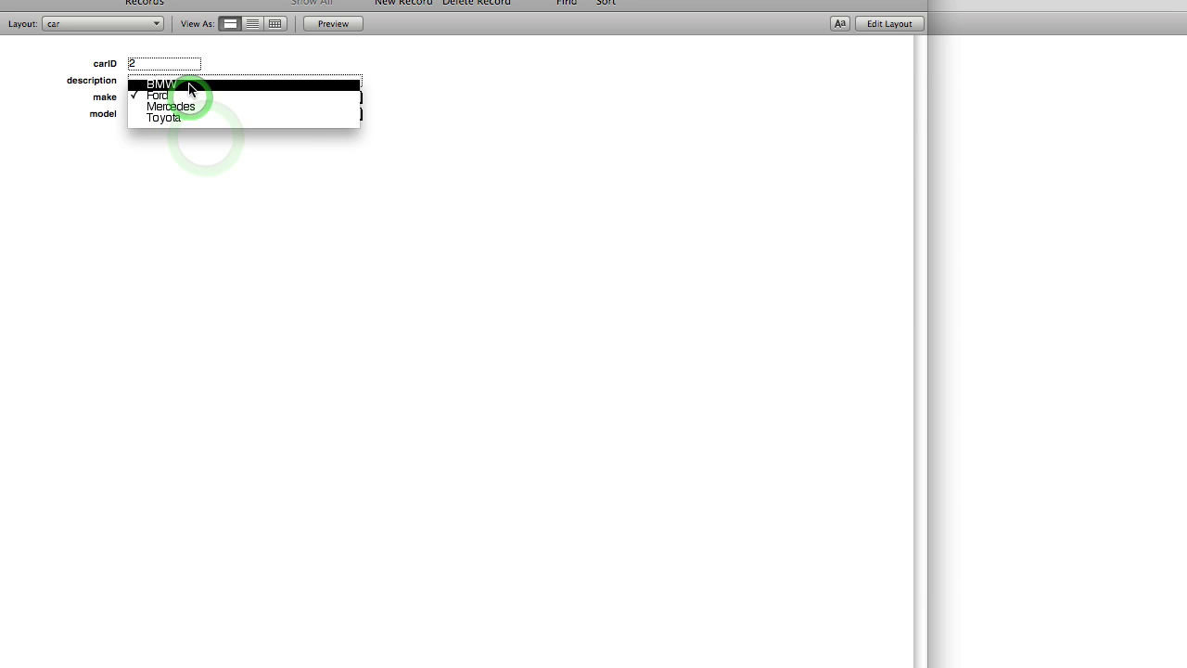
left_click(191, 85)
left_click(188, 113)
left_click(188, 124)
left_click(244, 158)
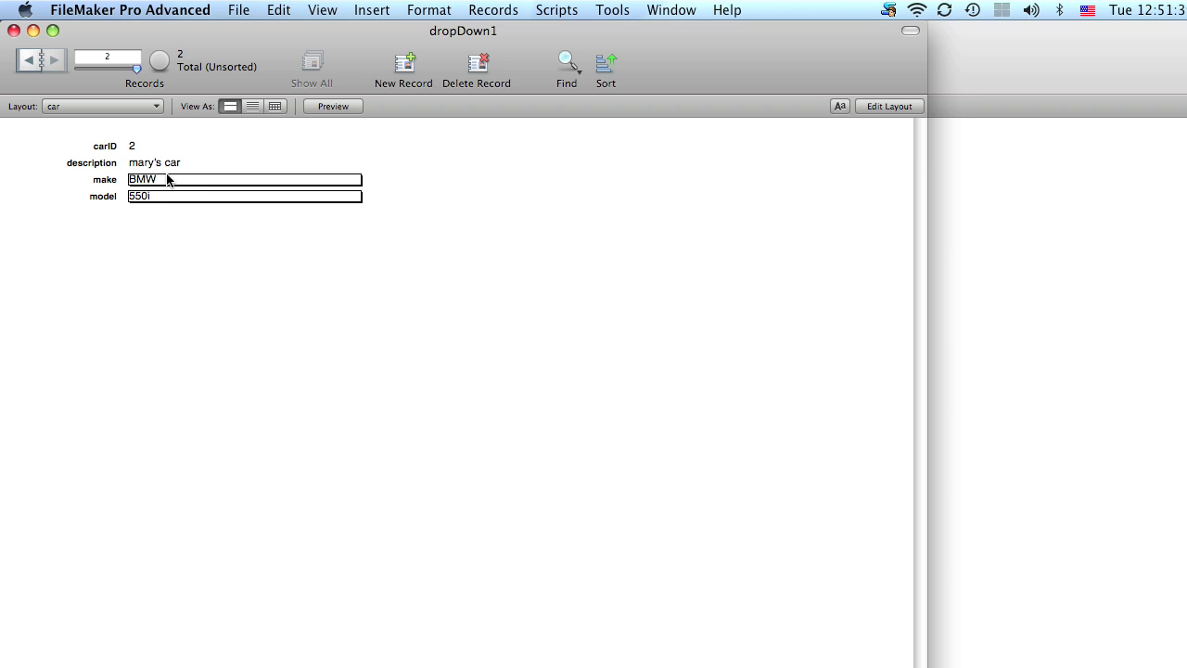
left_click(392, 317)
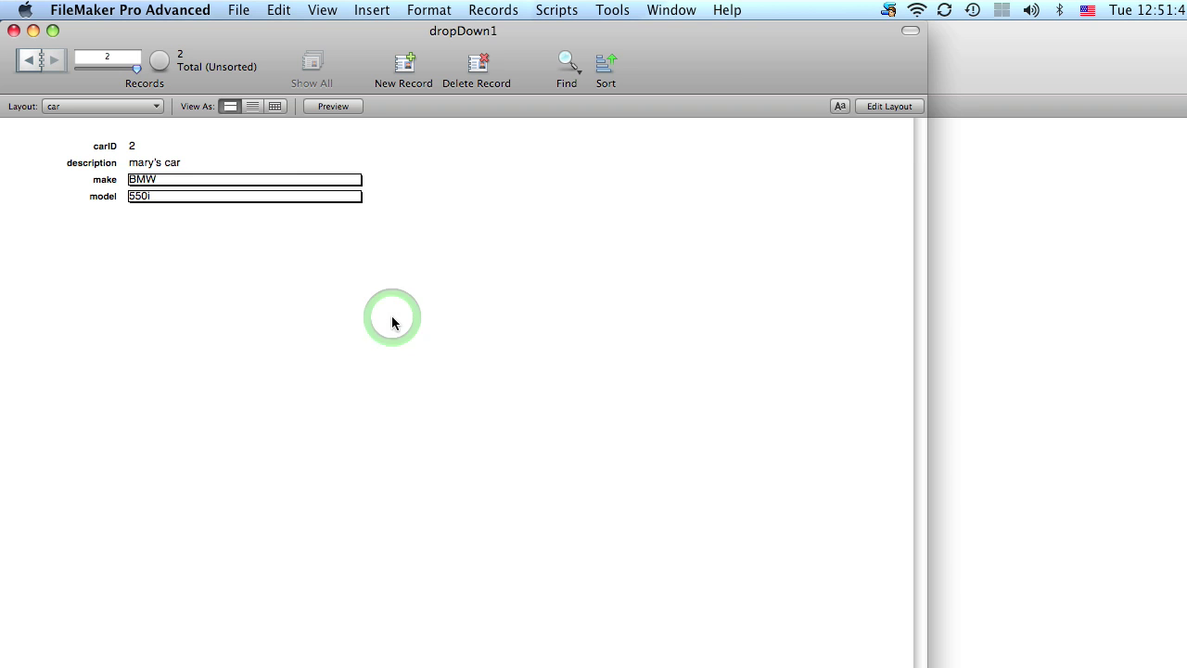